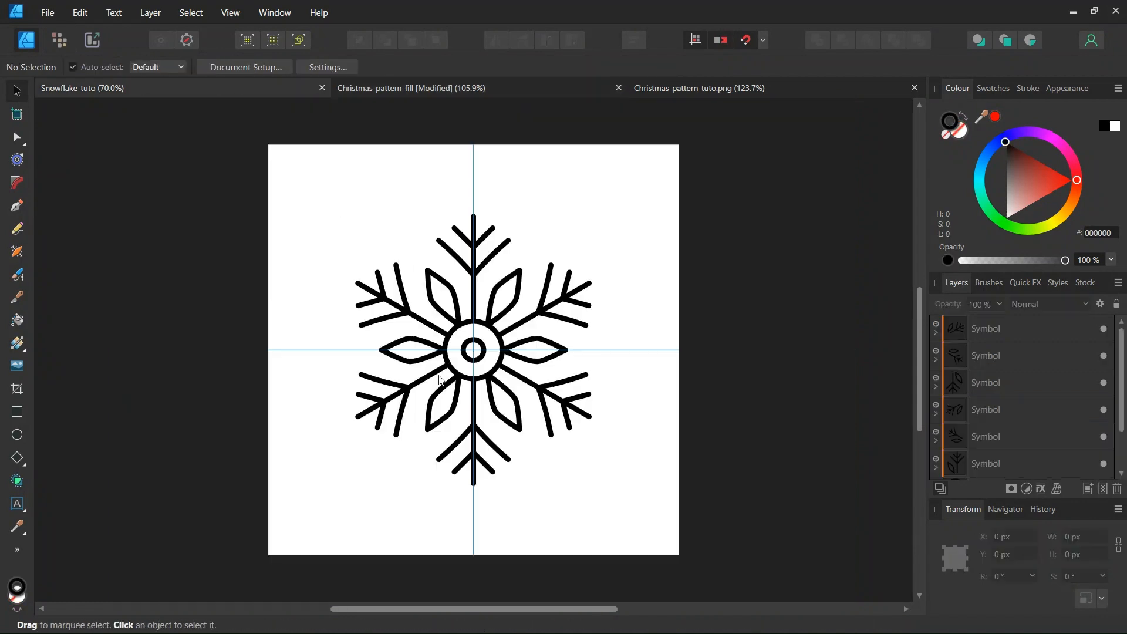
pyautogui.scroll(1, 440, 393)
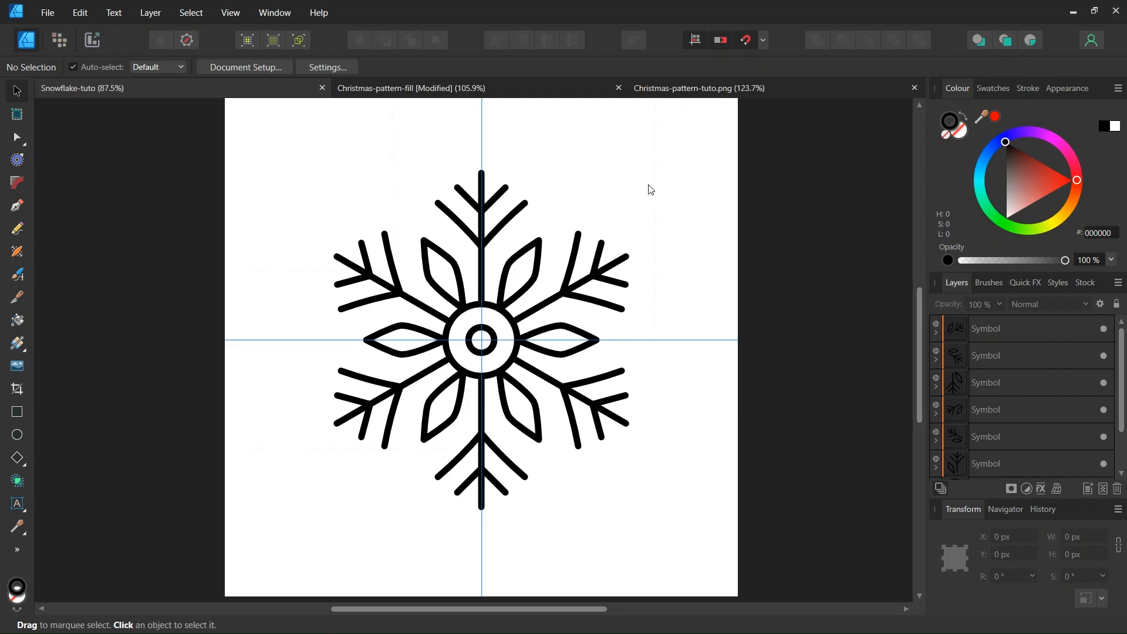
pyautogui.moveTo(717, 150); pyautogui.dragTo(252, 540)
pyautogui.click(699, 488)
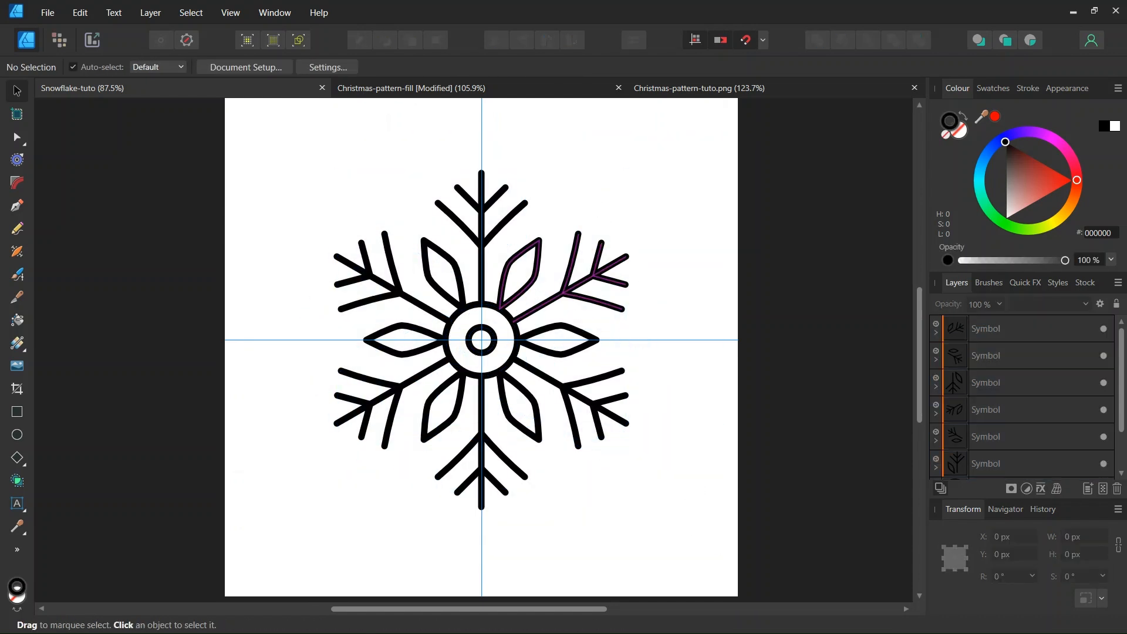
# Switch to the web browser, look through the snowflake images on Pixabay and Freepik for references, and minimise the browser.
pyautogui.click(629, 616)
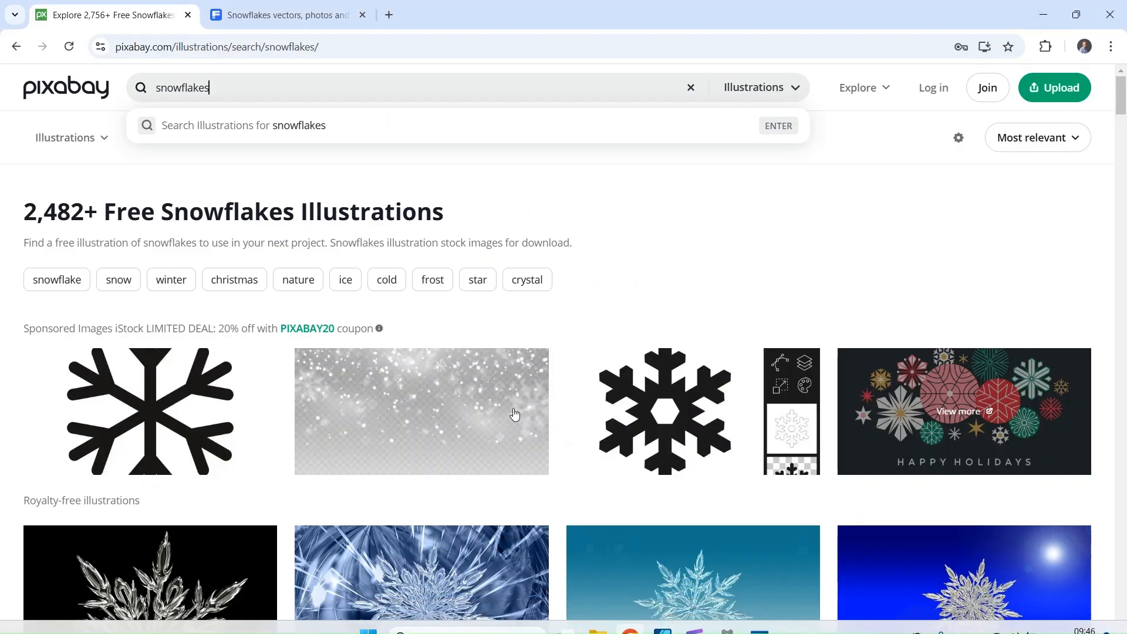
pyautogui.scroll(-7, 508, 402)
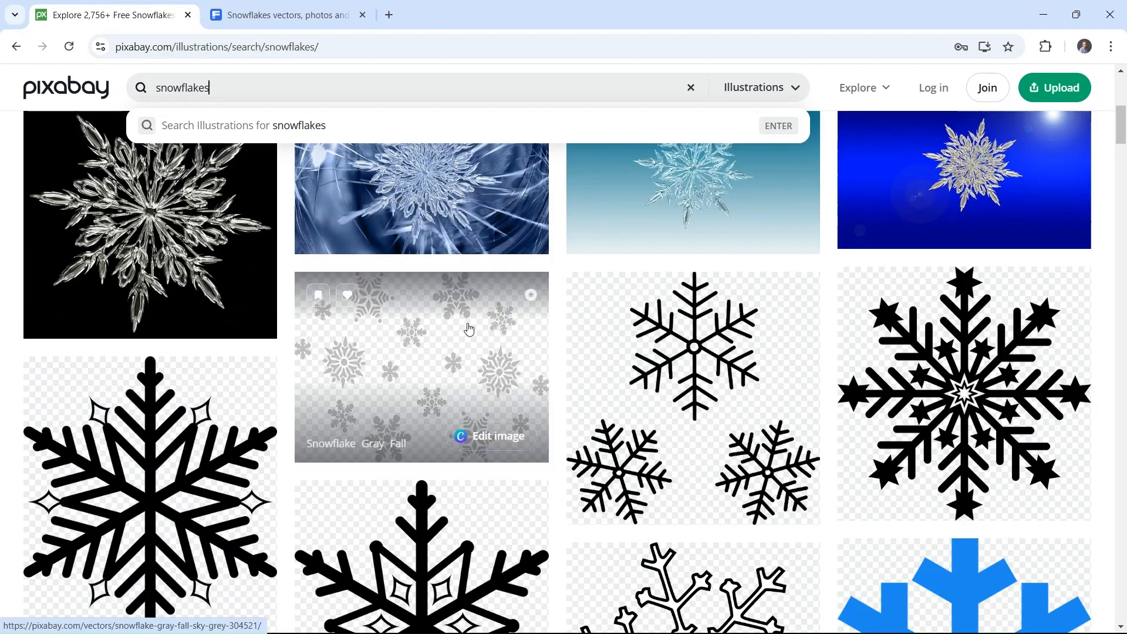
pyautogui.click(278, 8)
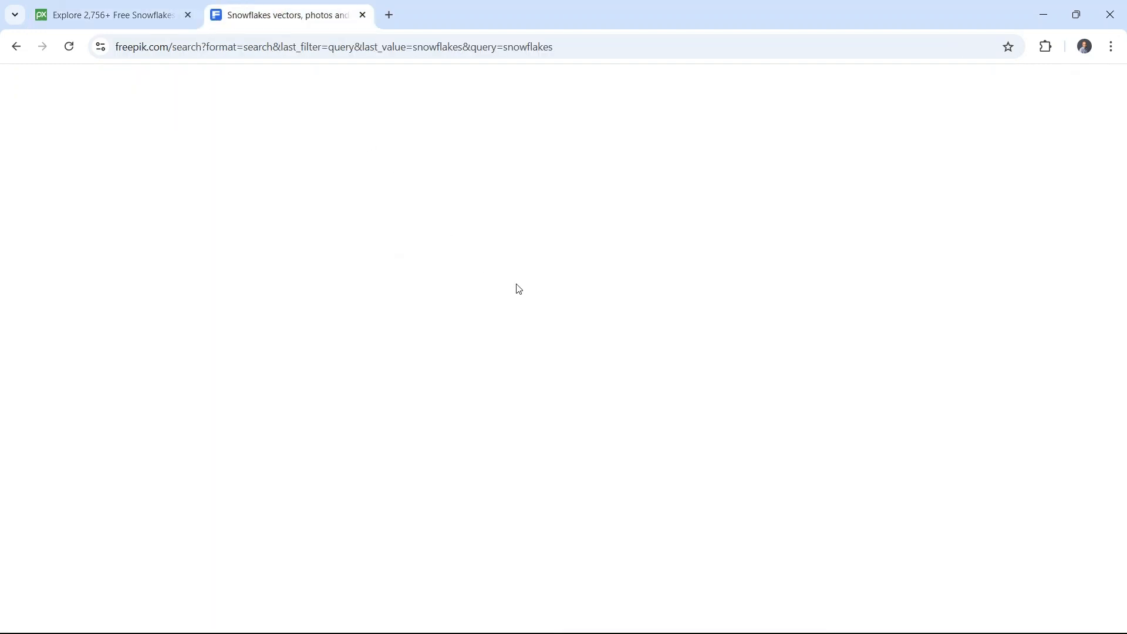
pyautogui.scroll(-5, 594, 392)
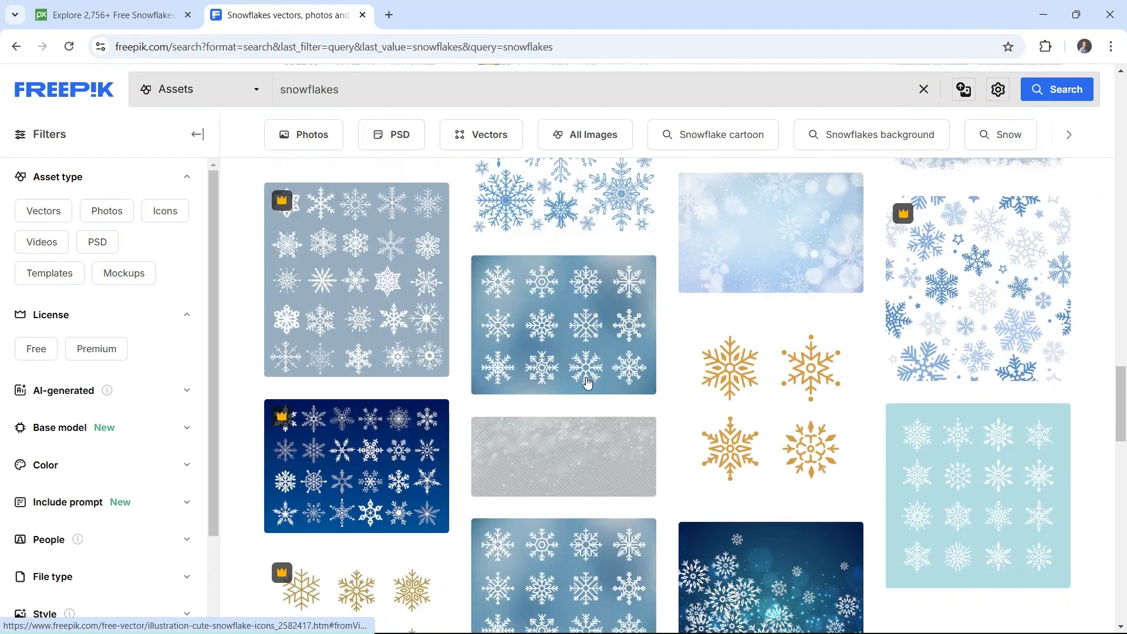
pyautogui.click(1044, 15)
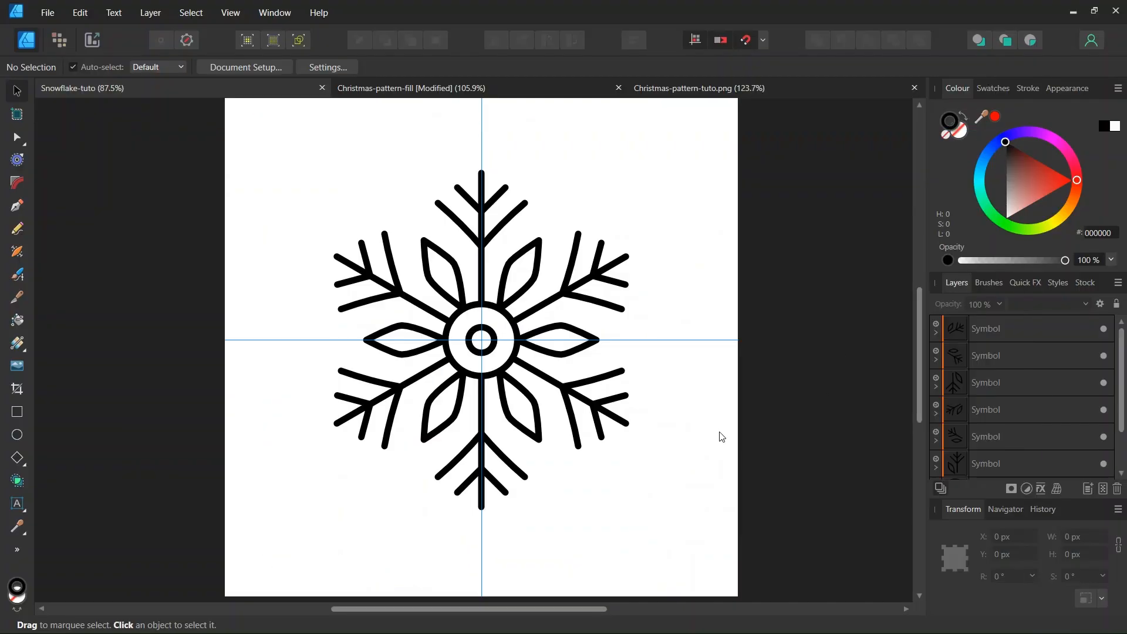
# Make the Tile 1 layer visible in the Christmas-pattern-fill document and examine its square outline over the snowflake pattern.
pyautogui.click(435, 91)
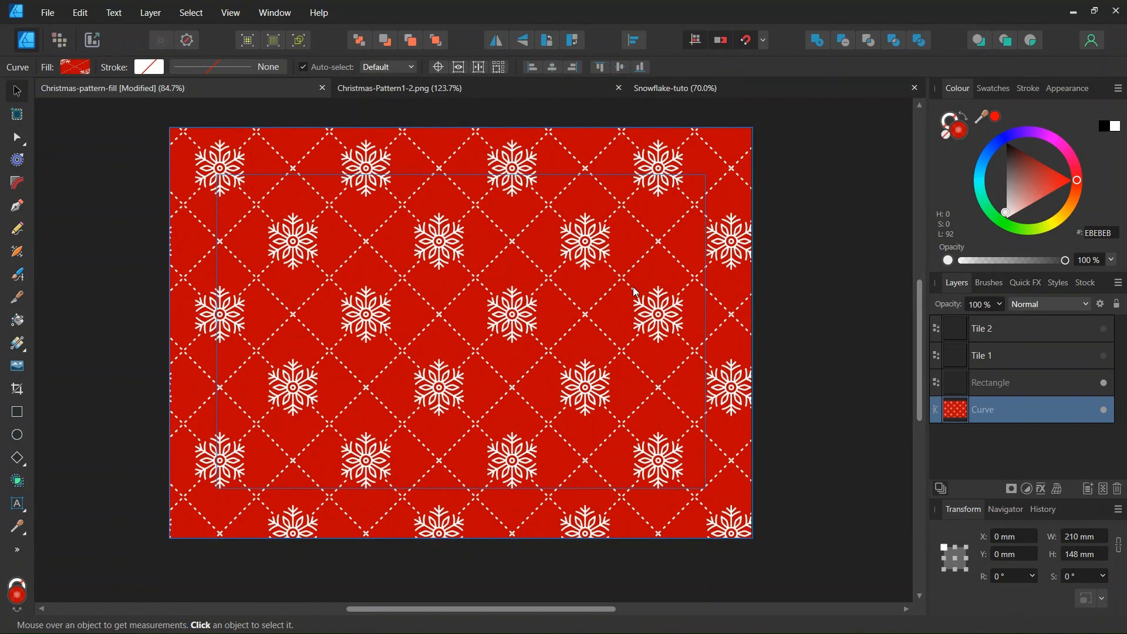
pyautogui.click(635, 284)
pyautogui.click(1104, 355)
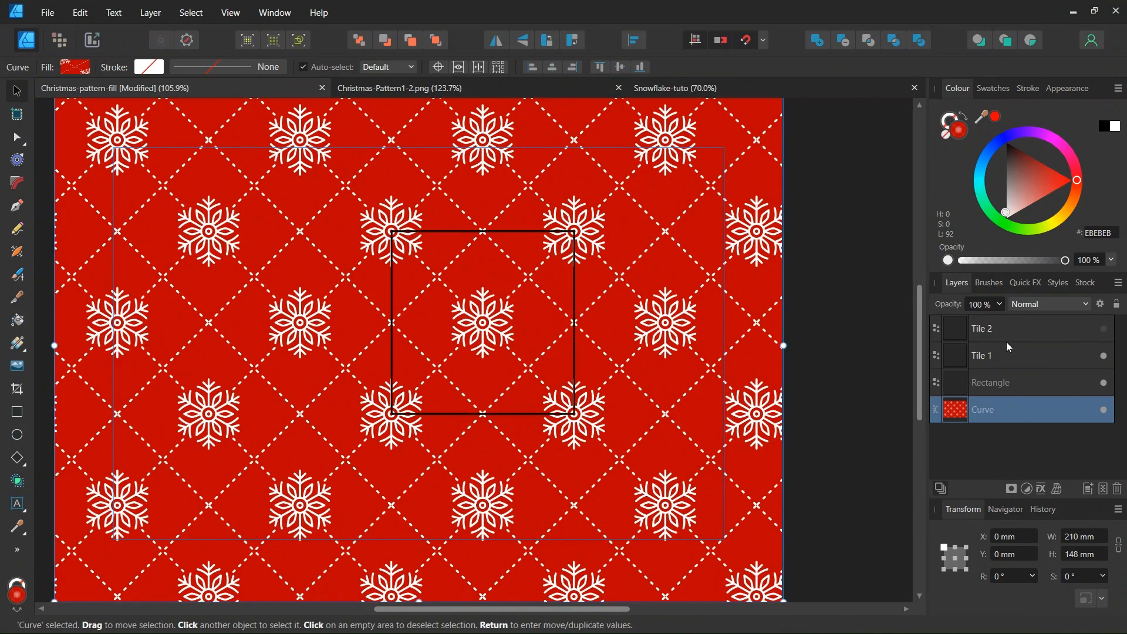
pyautogui.scroll(1, 373, 243)
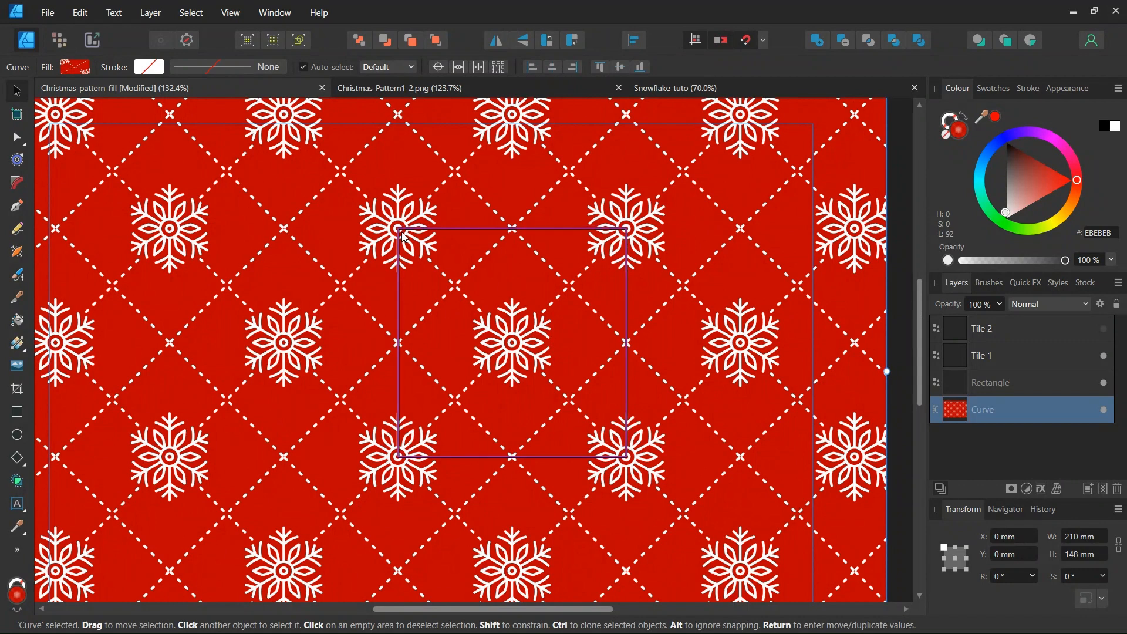
pyautogui.scroll(1, 403, 236)
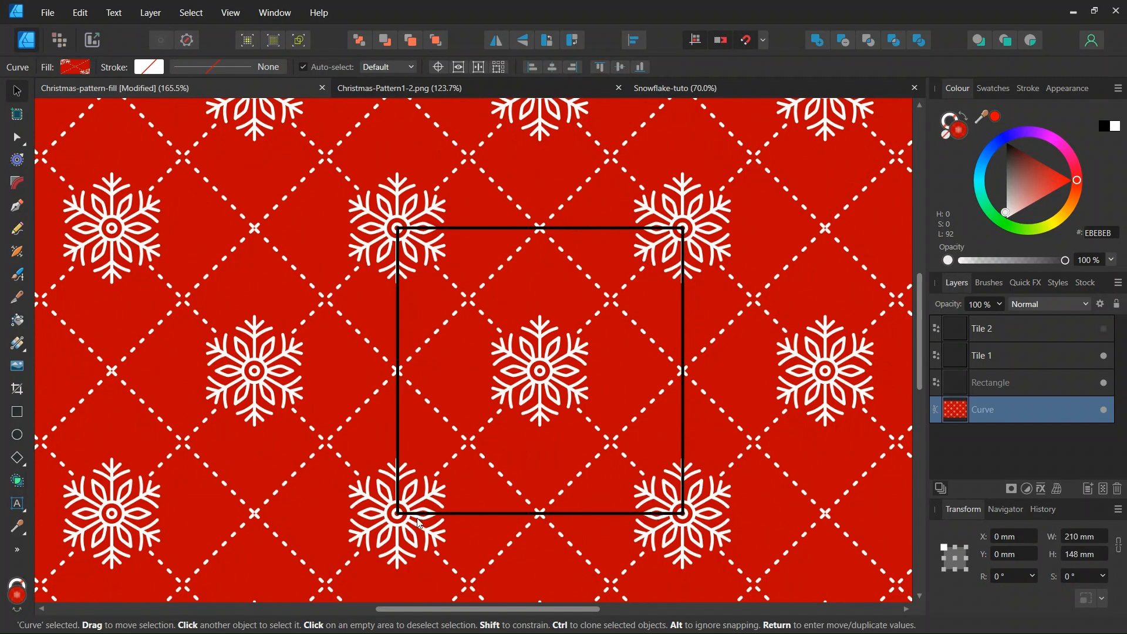
pyautogui.scroll(1, 523, 248)
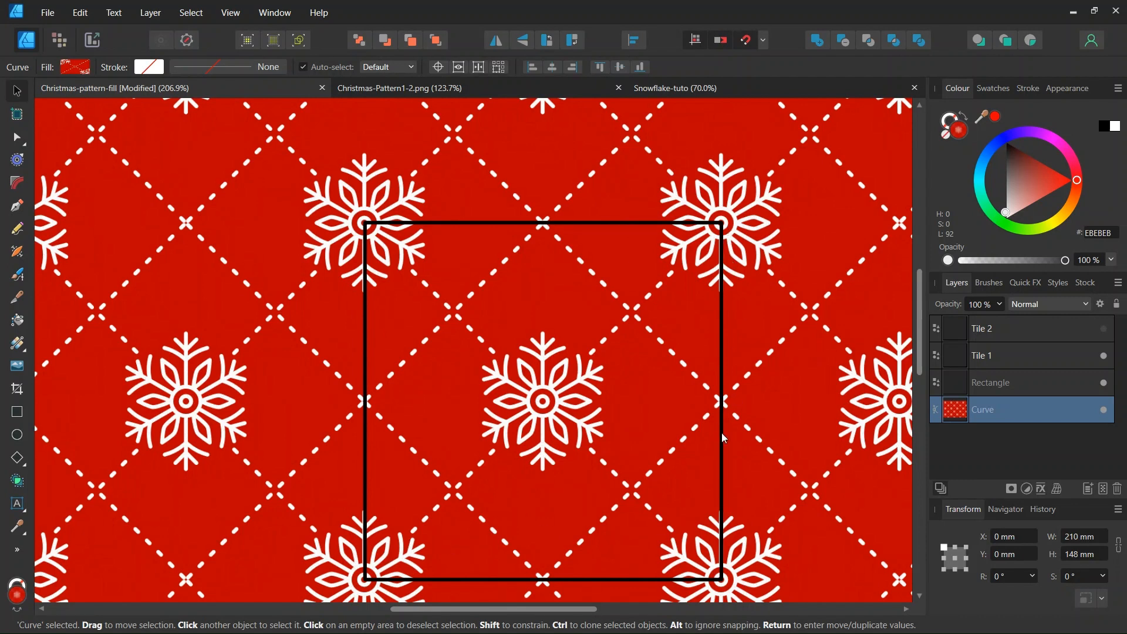
pyautogui.scroll(-1, 650, 522)
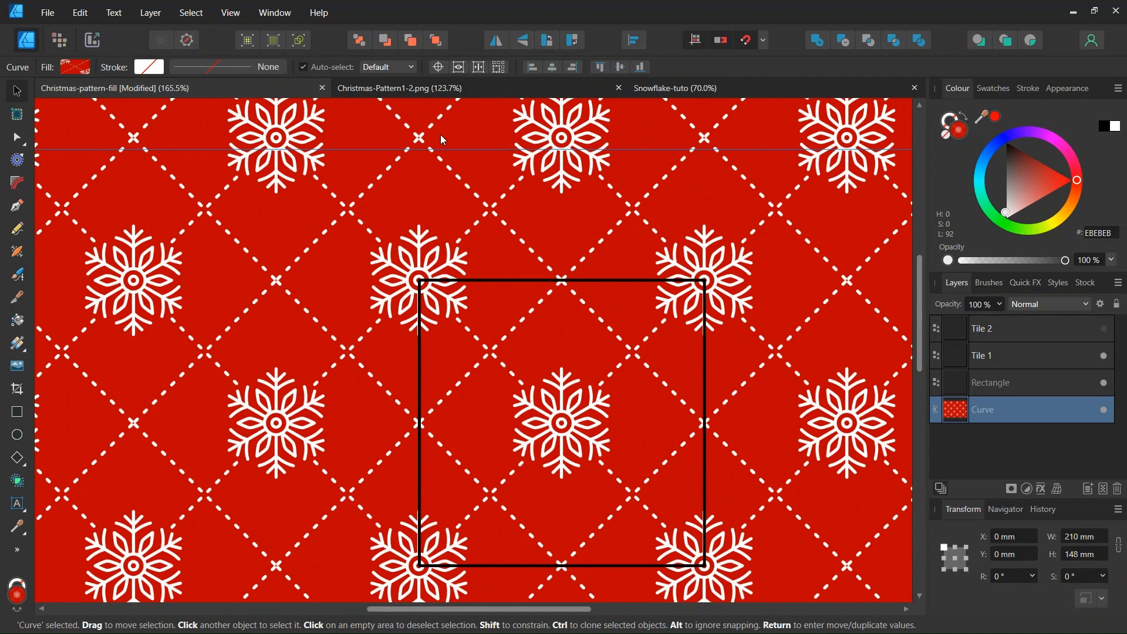
# Examine the single repeating tile in Christmas-Pattern1-2.png and close that document.
pyautogui.click(439, 89)
pyautogui.scroll(-1, 496, 319)
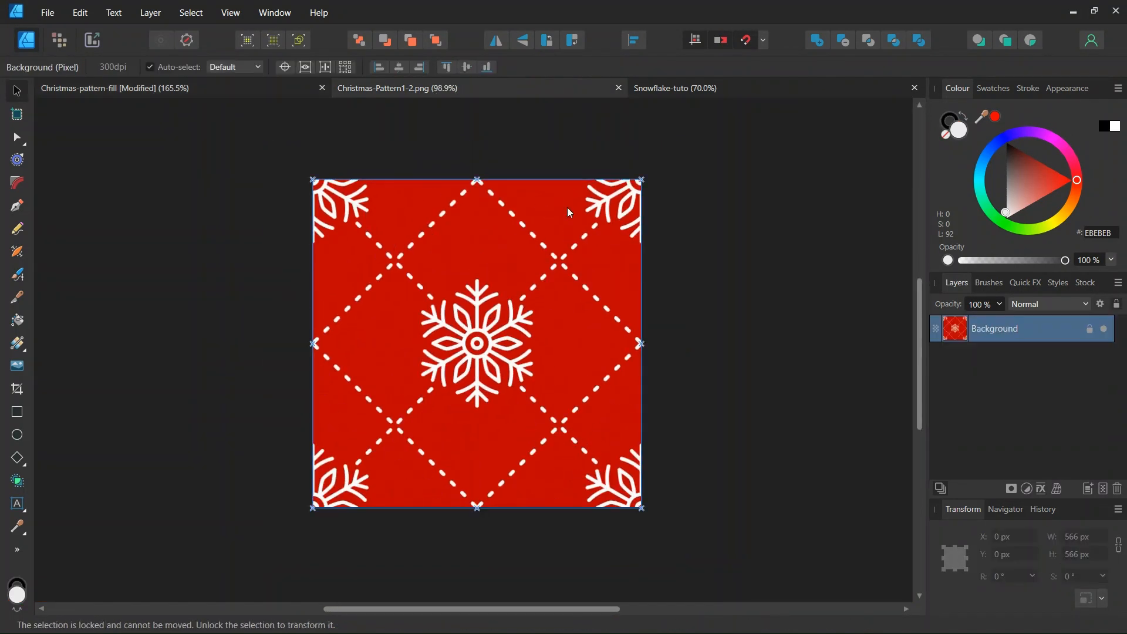
pyautogui.click(619, 89)
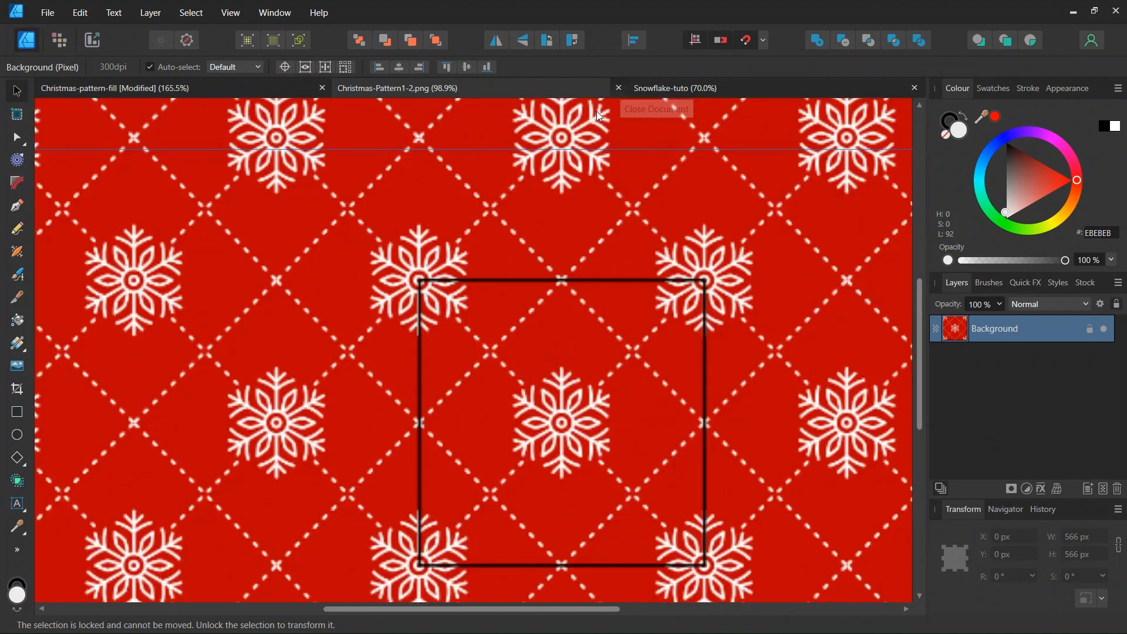
# Start a new document with pixels as units and a page width and height of 1000 px.
pyautogui.click(47, 12)
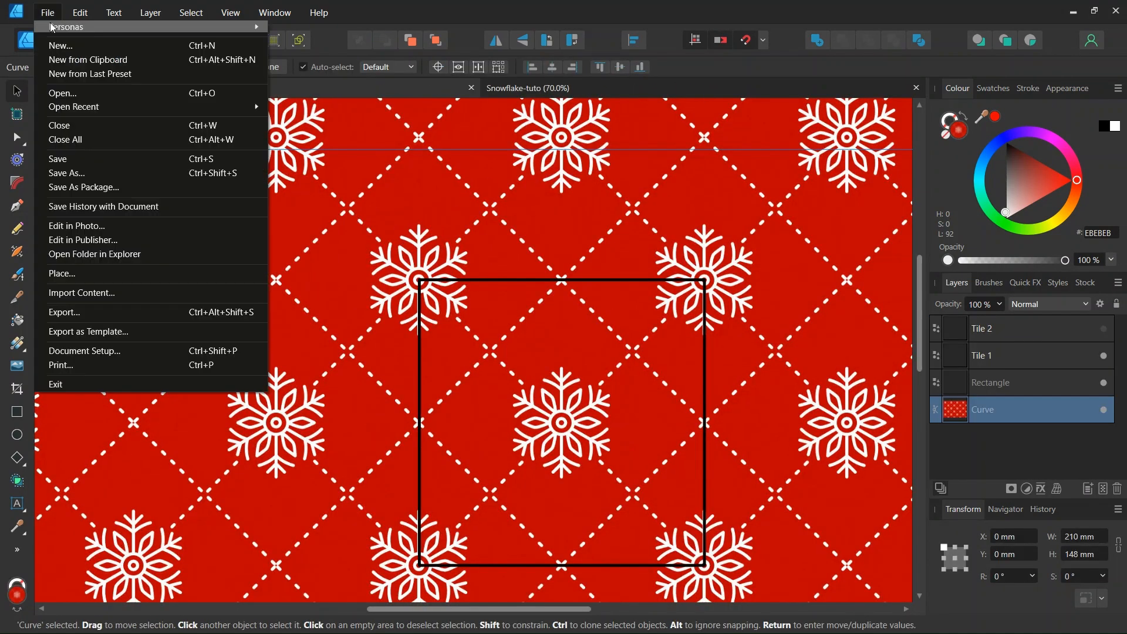
pyautogui.click(74, 52)
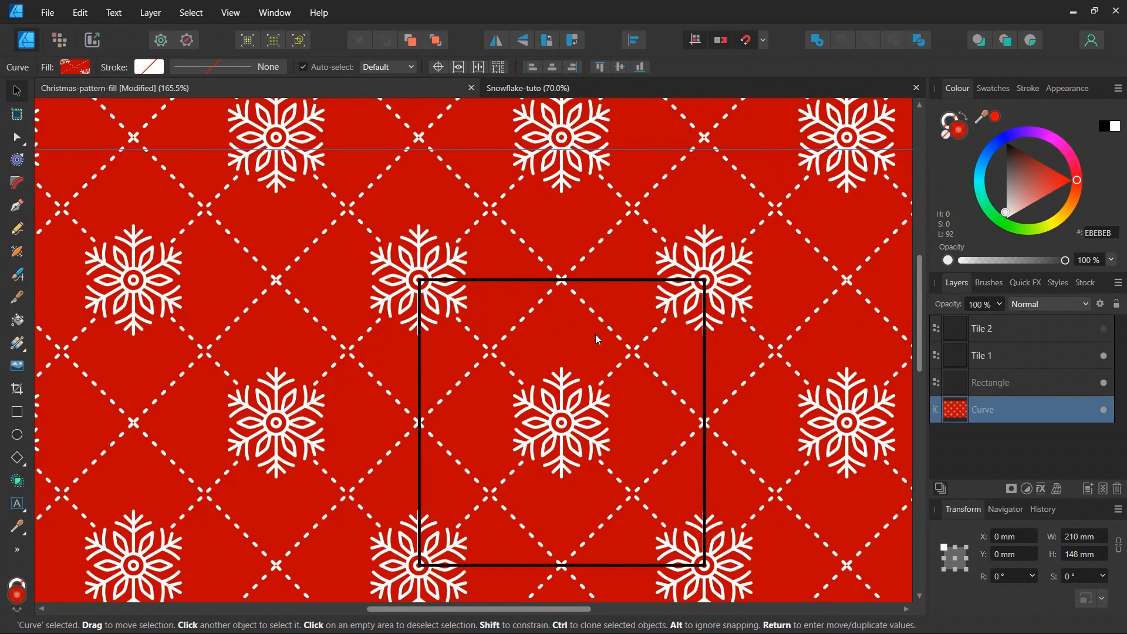
pyautogui.click(705, 421)
pyautogui.click(578, 433)
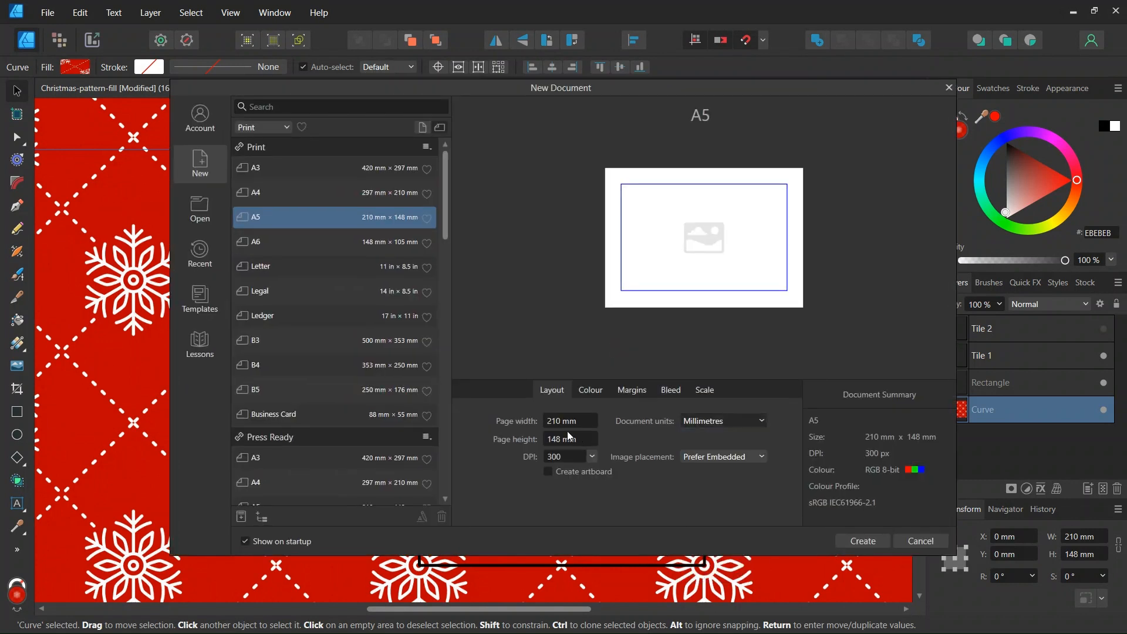
pyautogui.click(567, 421)
pyautogui.write('1000')
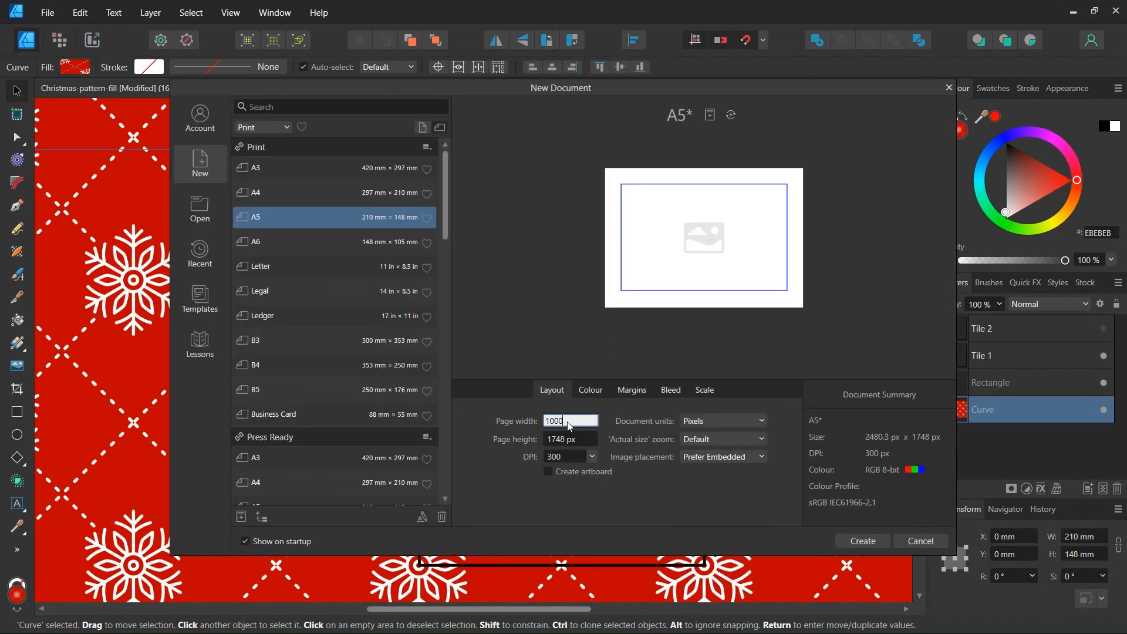
pyautogui.click(569, 441)
pyautogui.write('10')
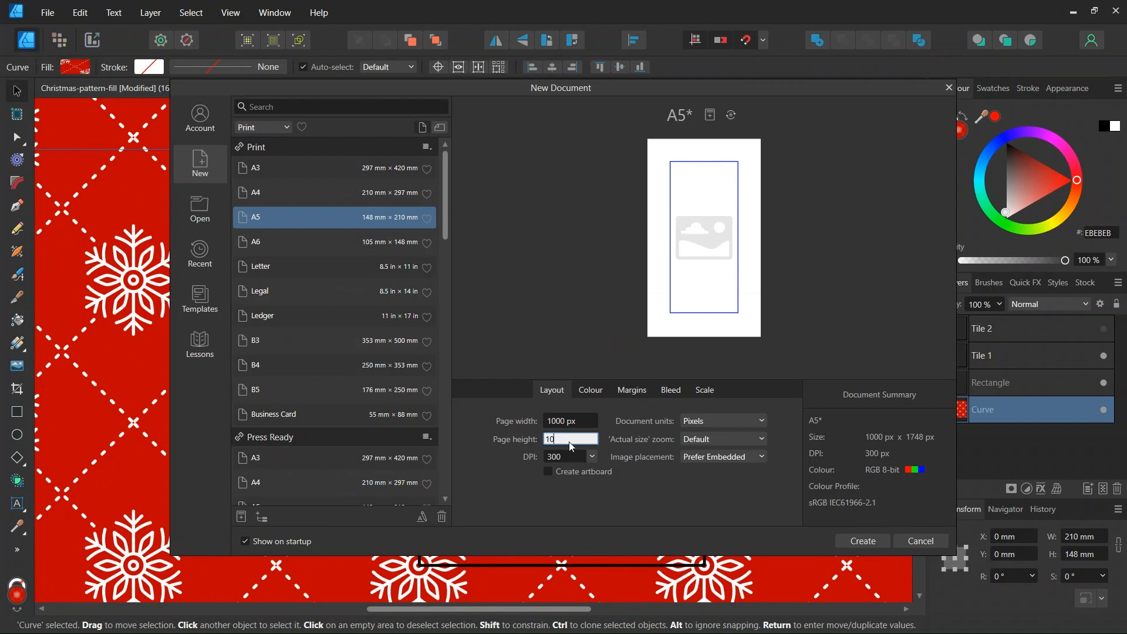
# Exclude margins from the new document and create it.
pyautogui.click(632, 390)
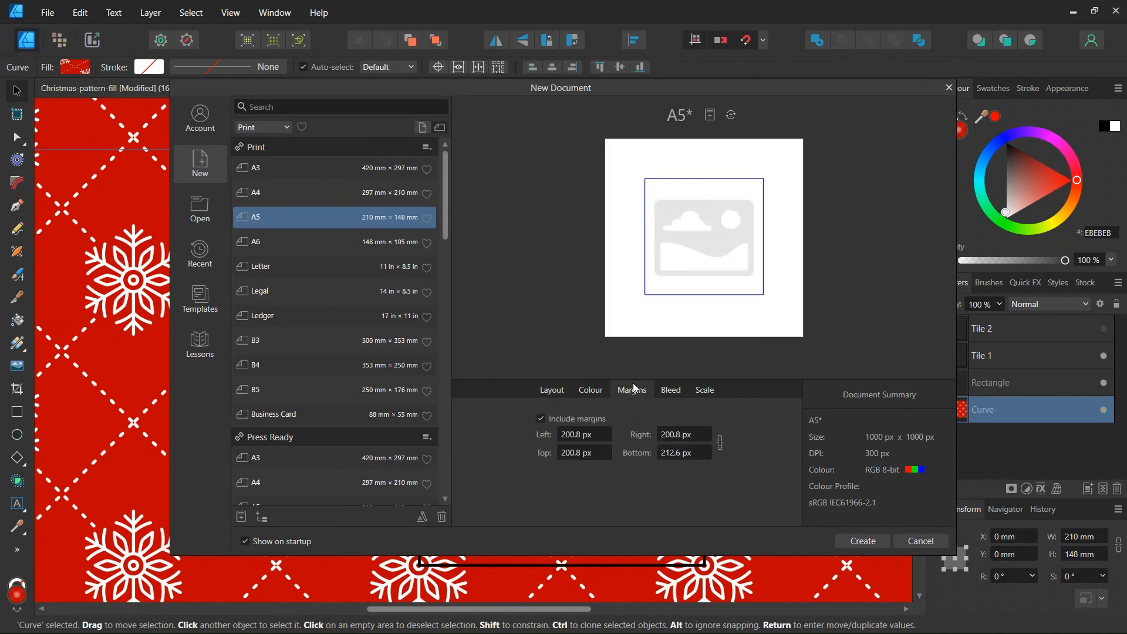
pyautogui.click(541, 419)
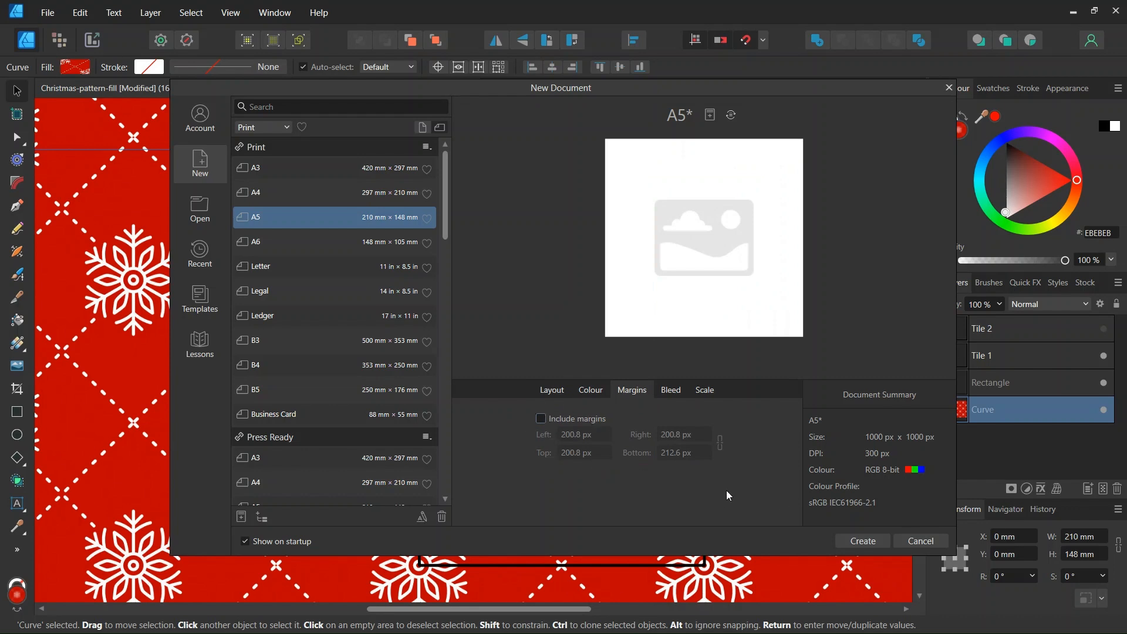
pyautogui.click(858, 541)
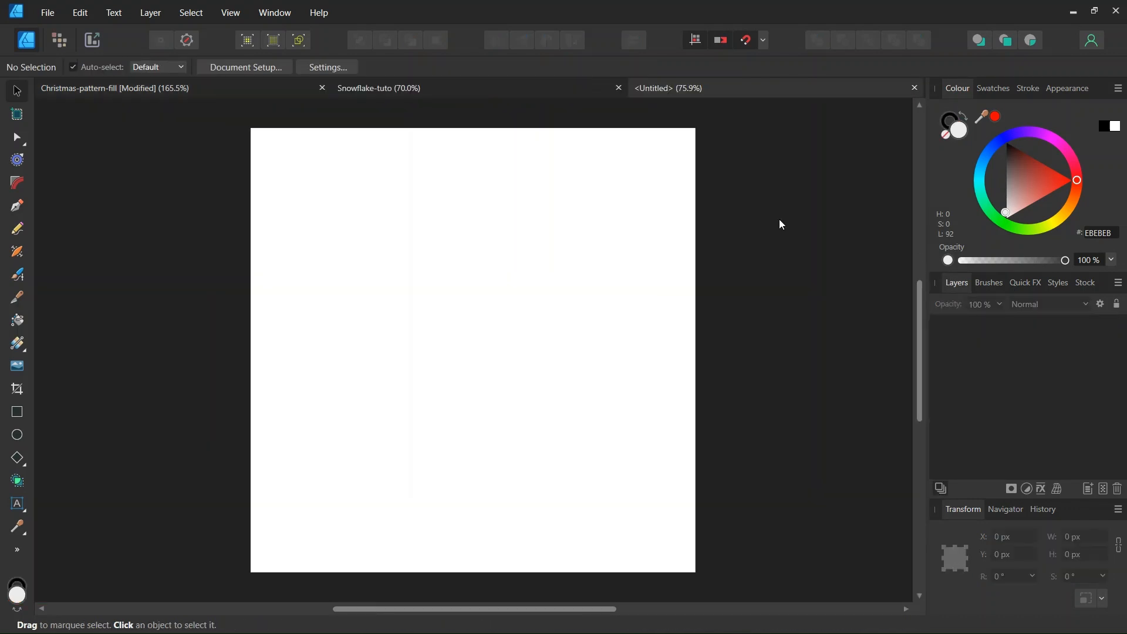
# Review the snapping options of the new document, including Snap to spread.
pyautogui.click(764, 40)
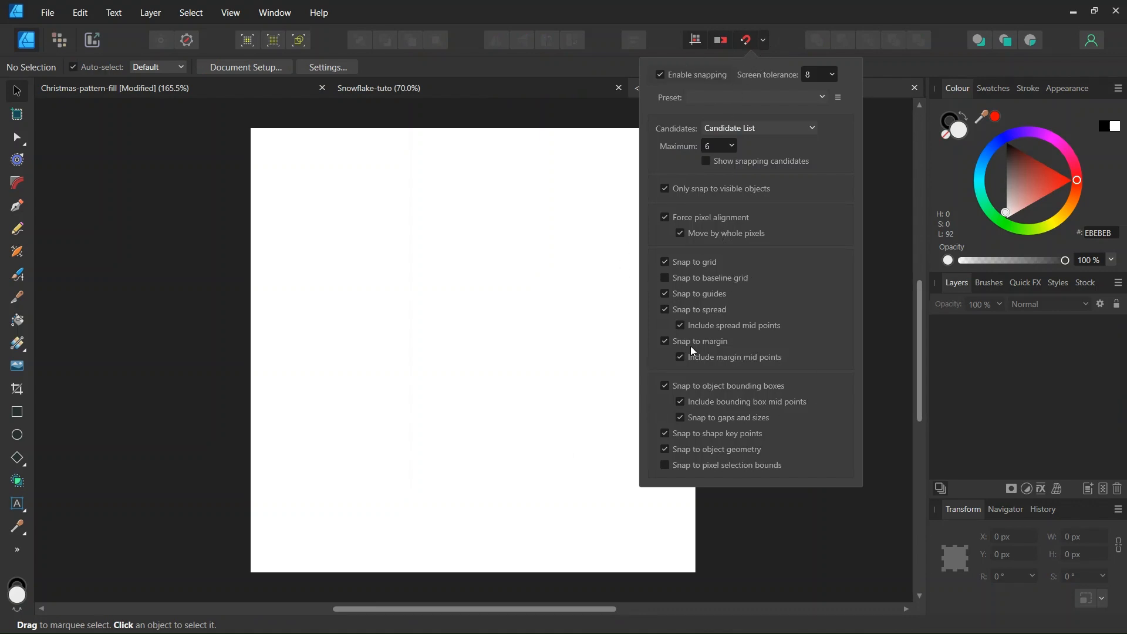
pyautogui.click(665, 309)
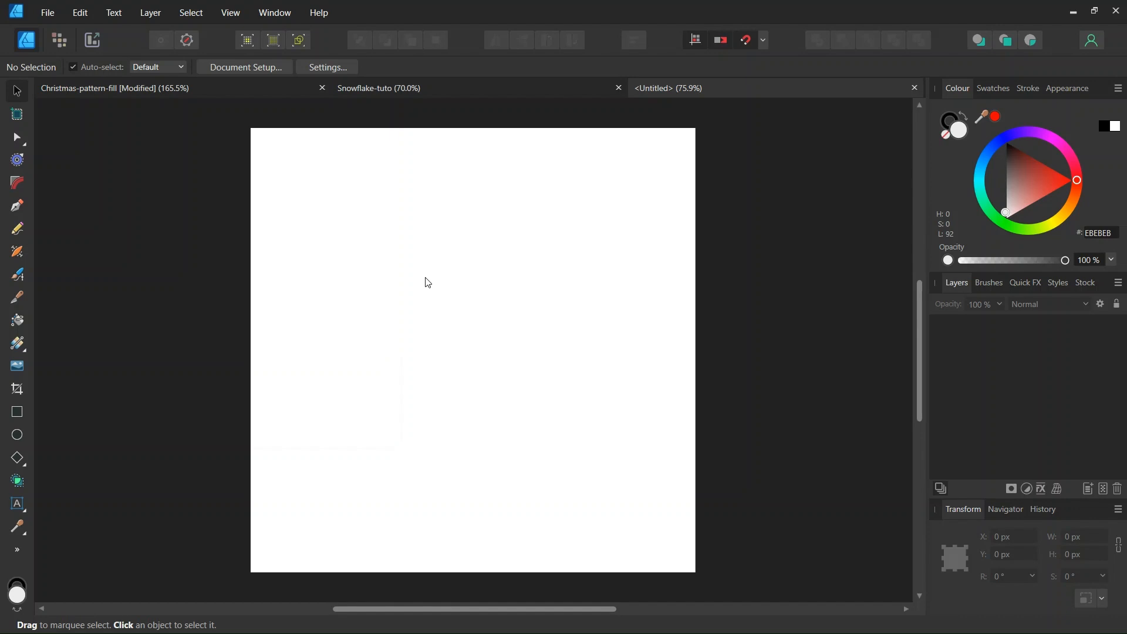
# Open the grid and snapping axis settings and show the grid on the page.
pyautogui.click(223, 14)
pyautogui.click(224, 14)
pyautogui.click(226, 15)
pyautogui.click(226, 16)
pyautogui.click(226, 16)
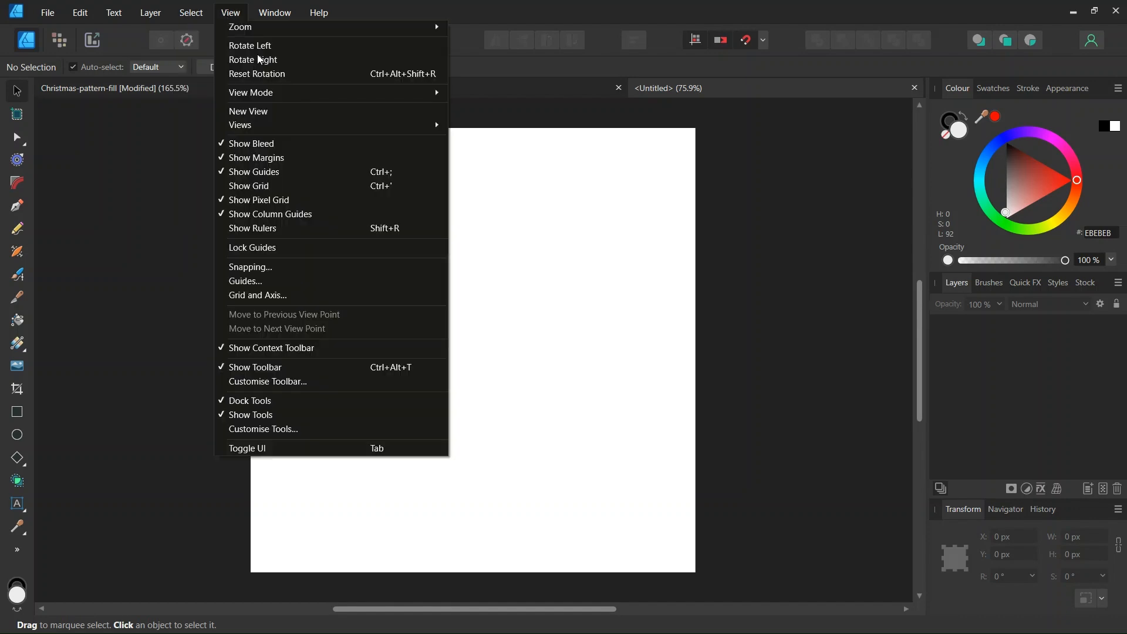
pyautogui.click(290, 297)
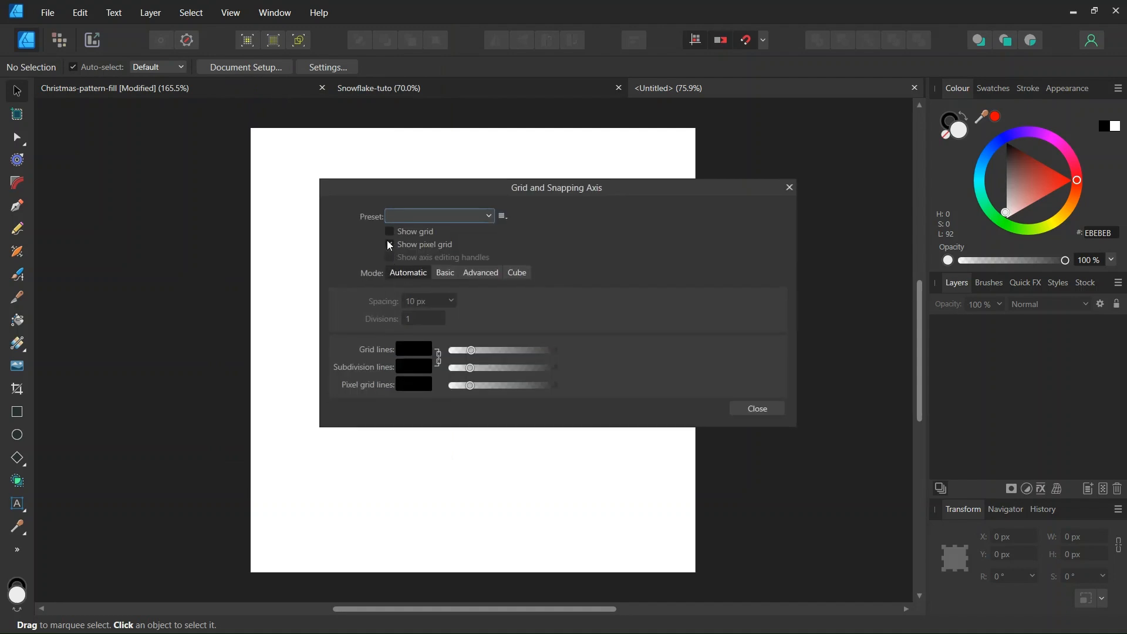
pyautogui.click(390, 231)
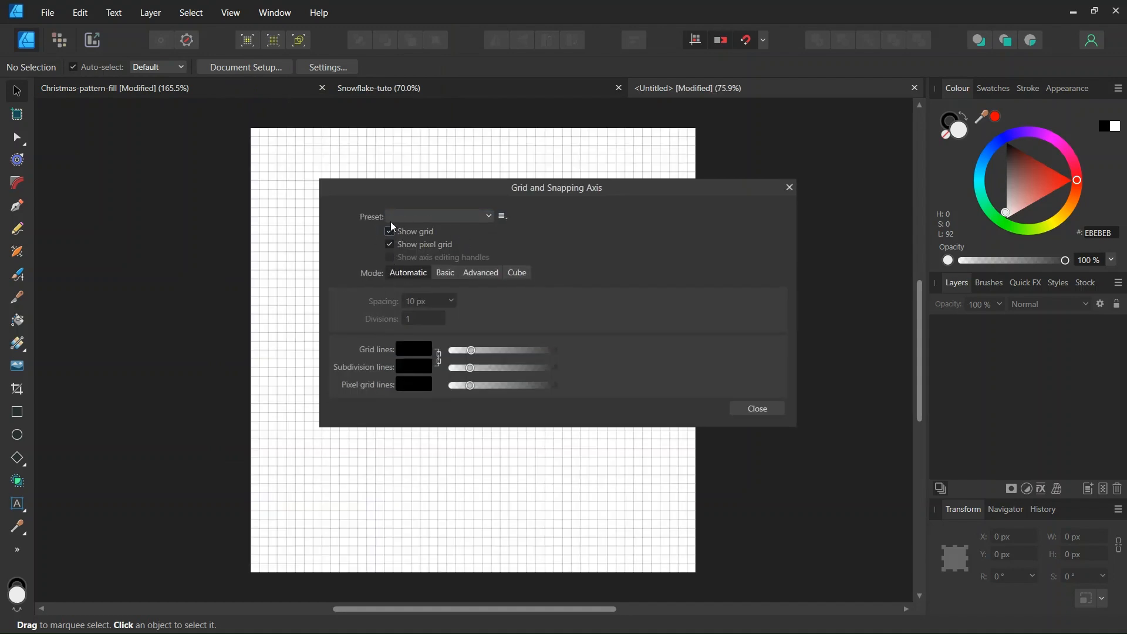
# Move the grid settings dialog aside and set the grid lines colour to pure black.
pyautogui.moveTo(464, 198); pyautogui.dragTo(523, 168)
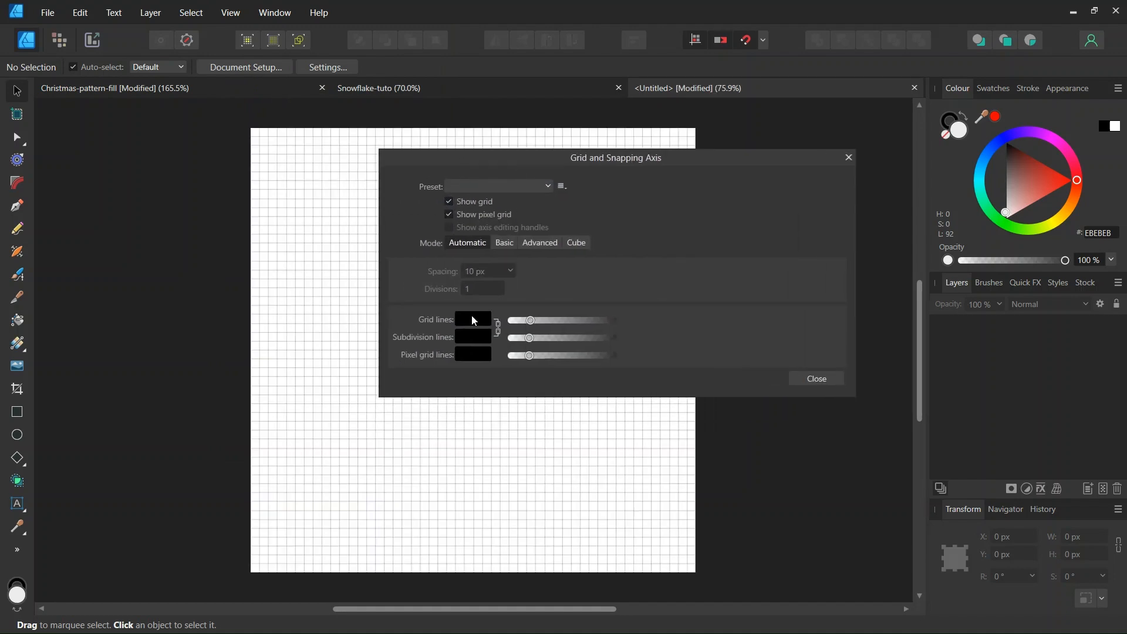
pyautogui.click(474, 320)
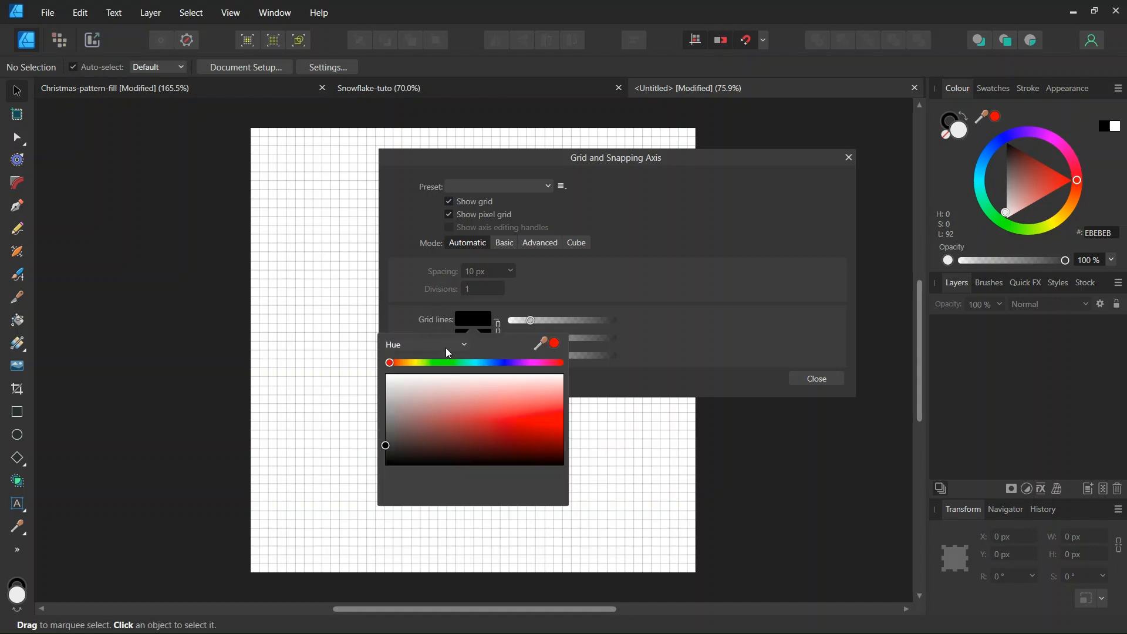
pyautogui.moveTo(396, 463); pyautogui.dragTo(382, 470)
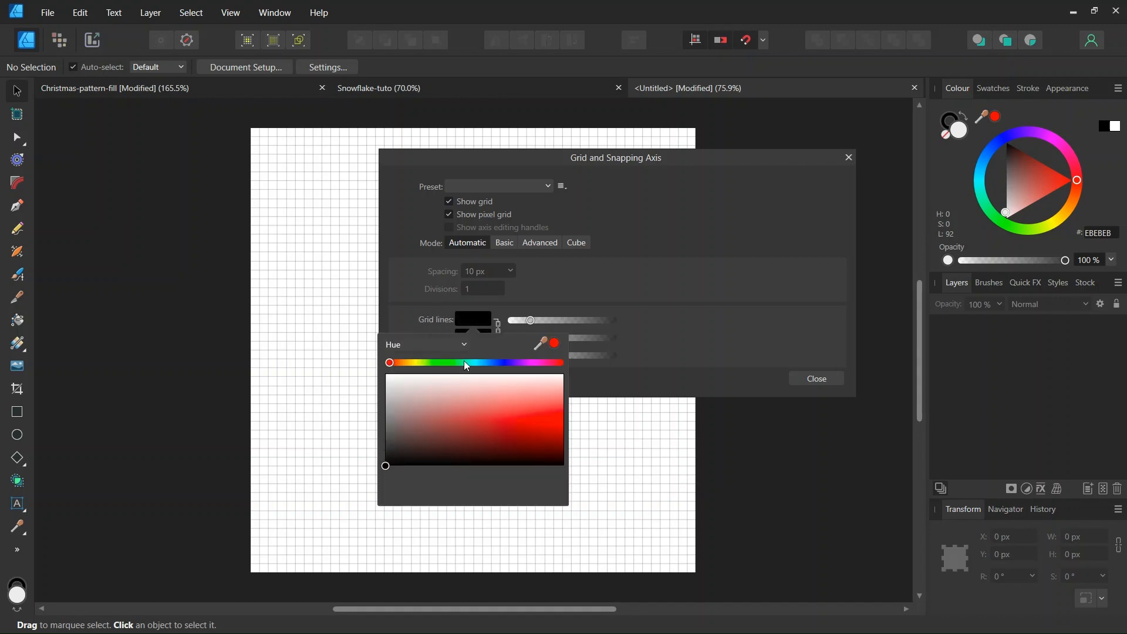
# Switch the grid to Advanced mode and set its grid type to Oblique.
pyautogui.click(540, 243)
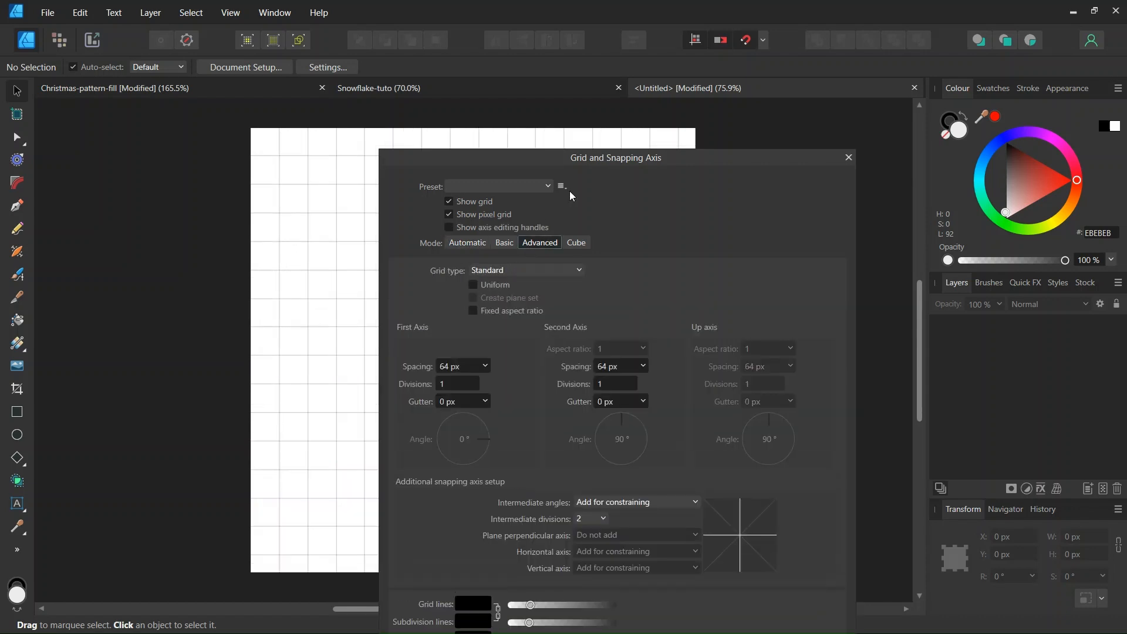
pyautogui.moveTo(580, 160); pyautogui.dragTo(780, 113)
pyautogui.scroll(2, 488, 235)
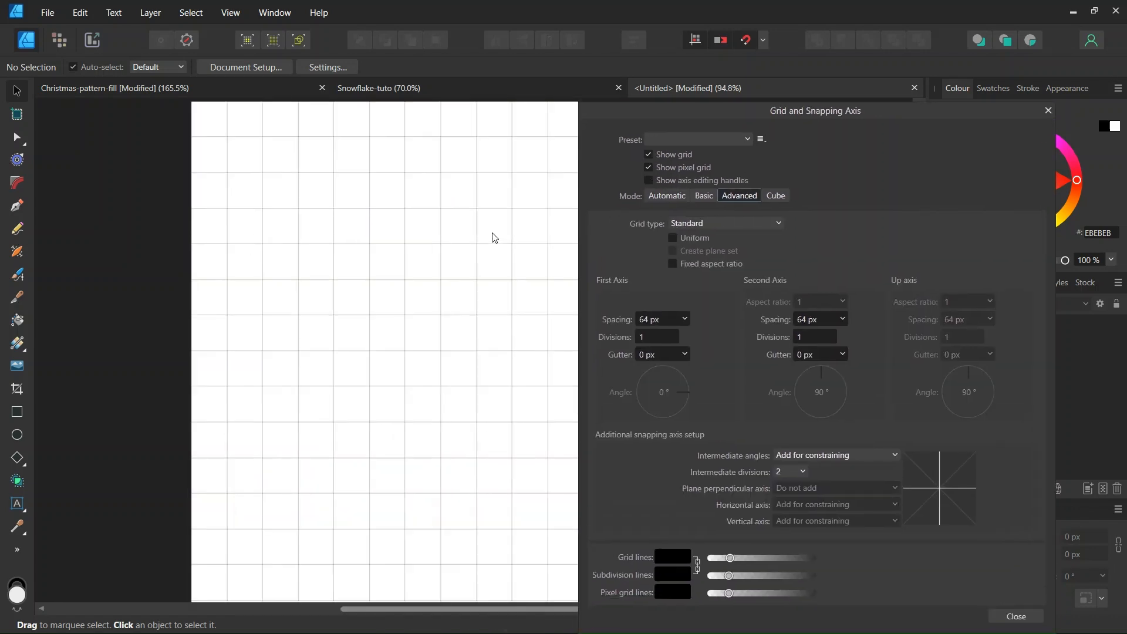
pyautogui.click(714, 229)
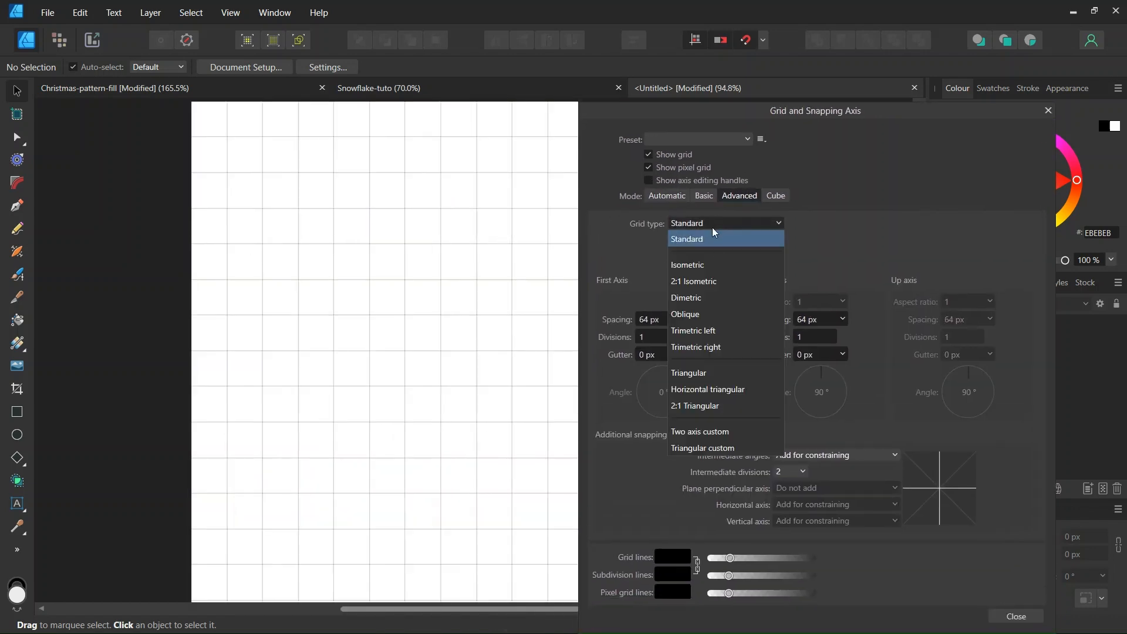
pyautogui.click(705, 315)
pyautogui.scroll(1, 426, 261)
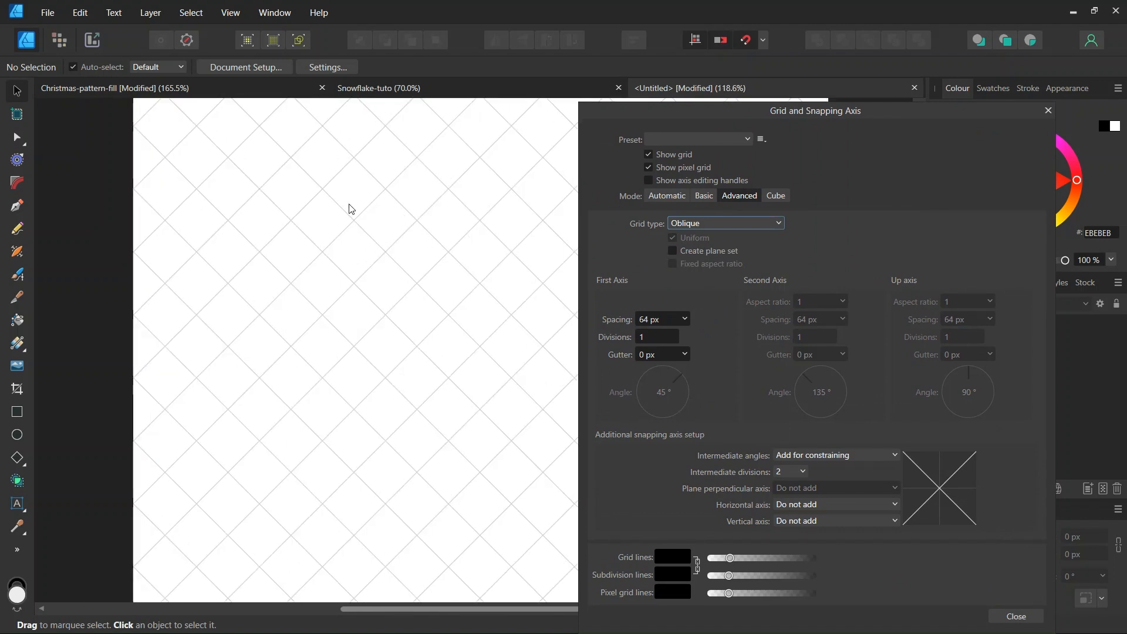
# Set the oblique grid's first axis spacing to 100 px and close the grid settings.
pyautogui.click(658, 320)
pyautogui.write('1')
pyautogui.press('Return')
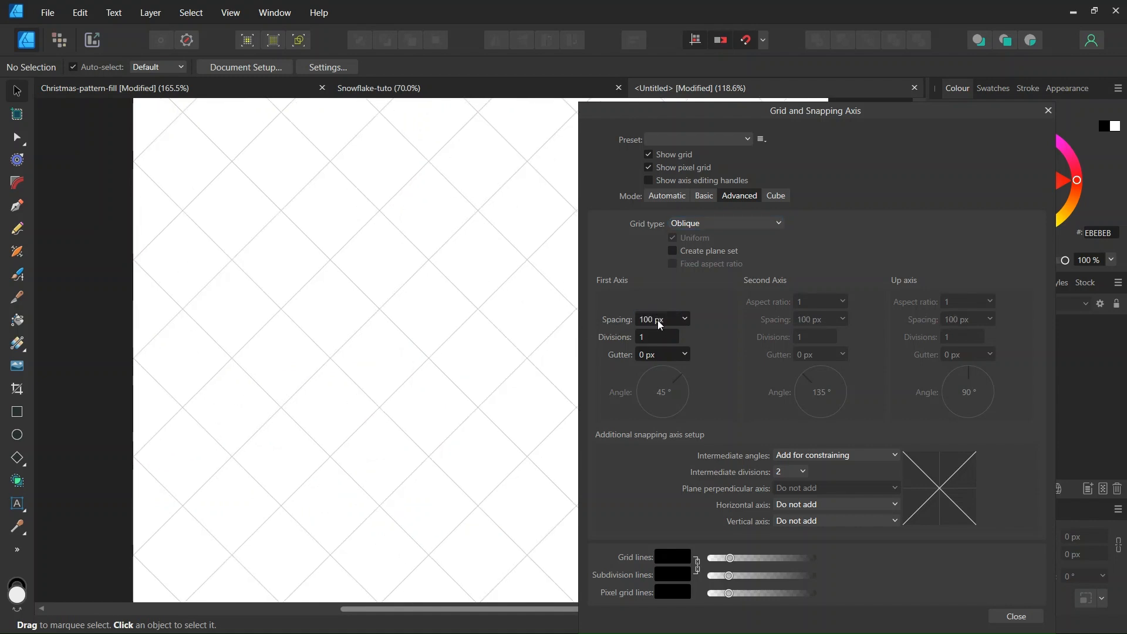
pyautogui.moveTo(783, 120); pyautogui.dragTo(681, 28)
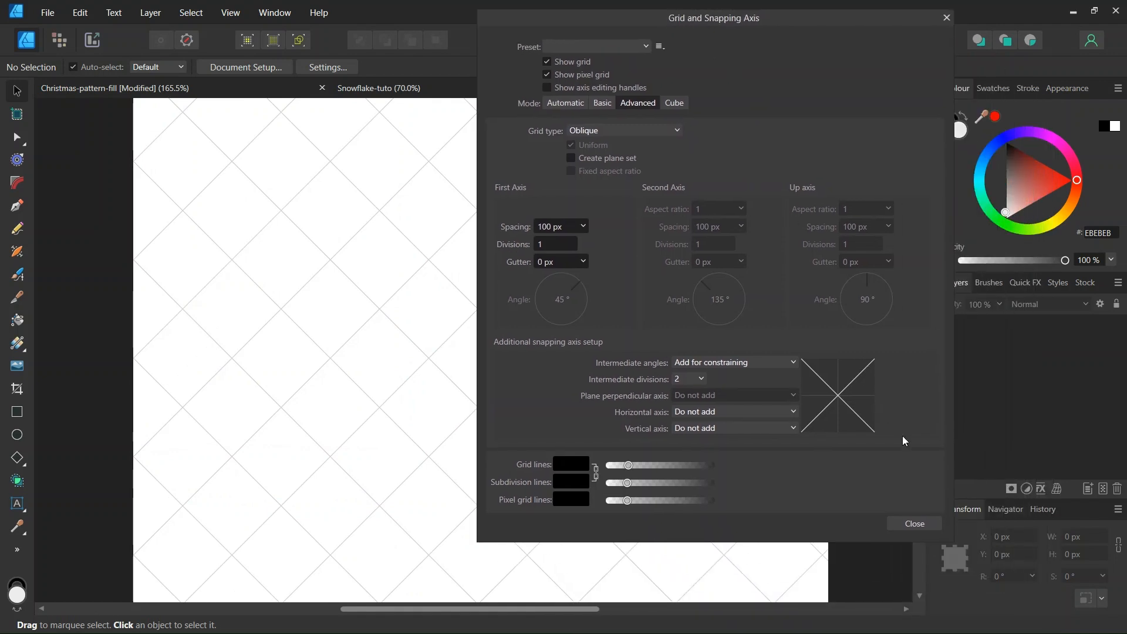
pyautogui.click(915, 523)
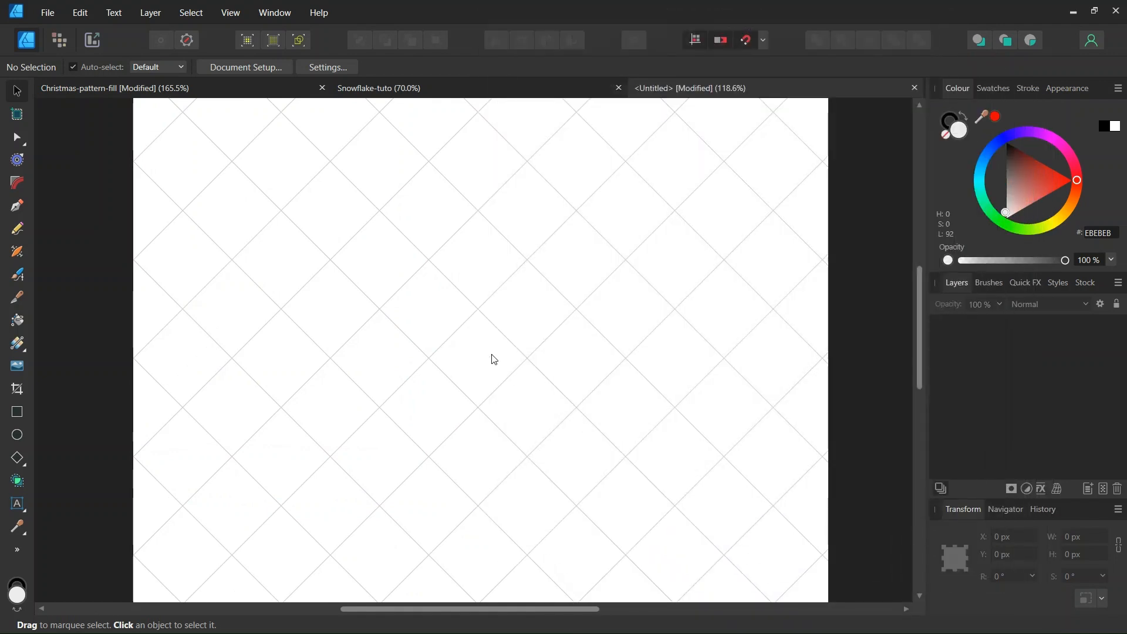
# Sample the red background colour from the Christmas-pattern-fill document and return to the untitled document.
pyautogui.scroll(-1, 491, 360)
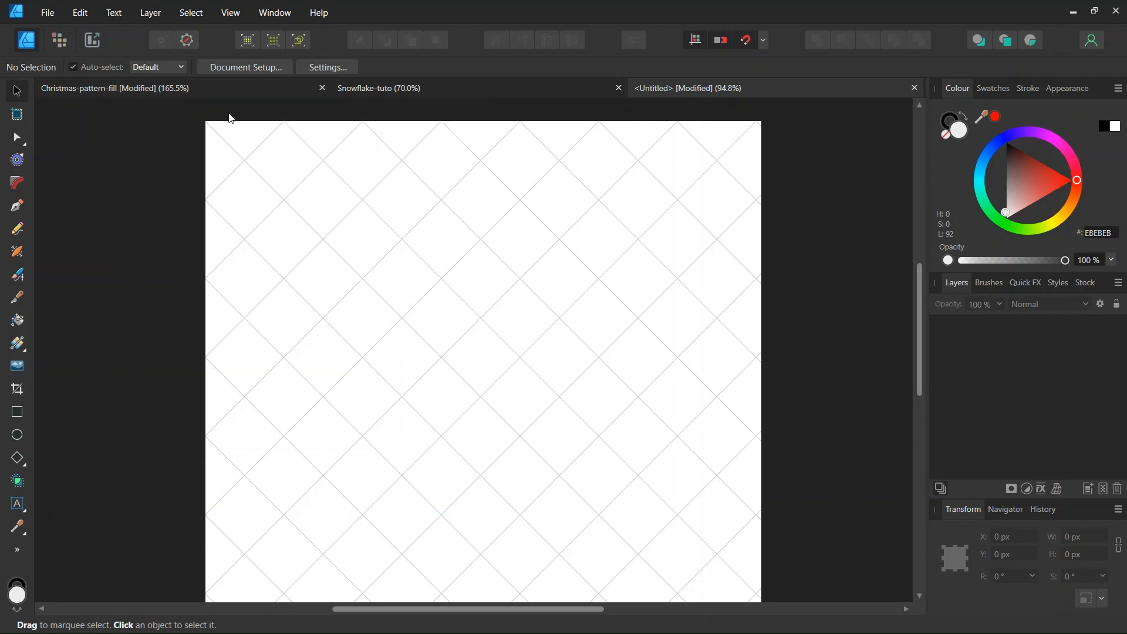
pyautogui.click(229, 94)
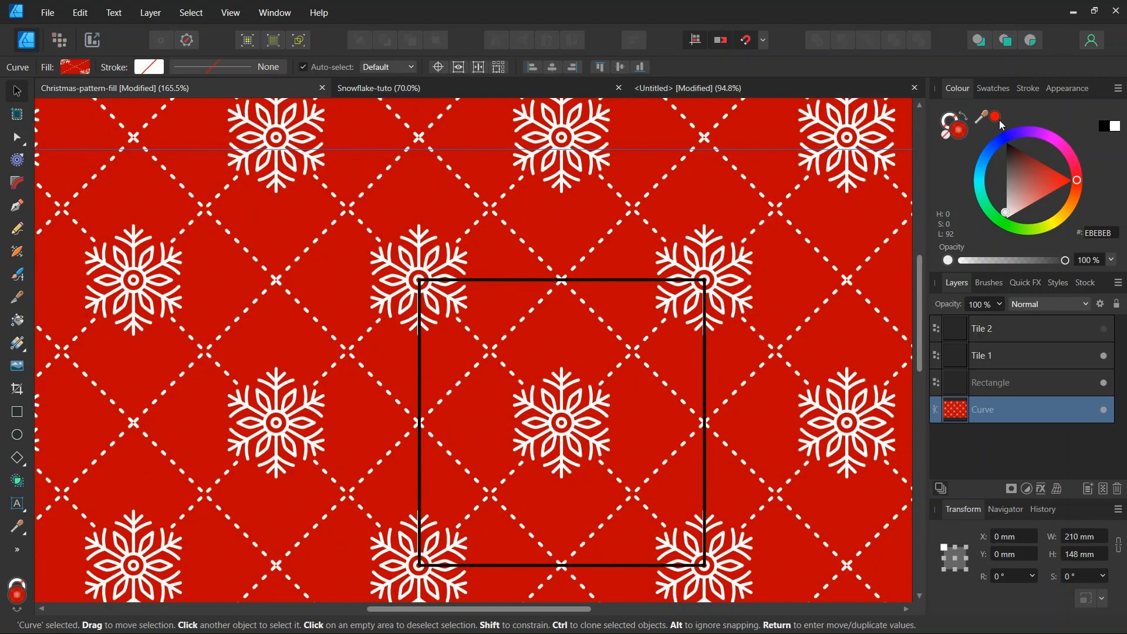
pyautogui.moveTo(853, 215)
pyautogui.mouseDown()
pyautogui.moveTo(828, 209)
pyautogui.moveTo(833, 217)
pyautogui.mouseUp()
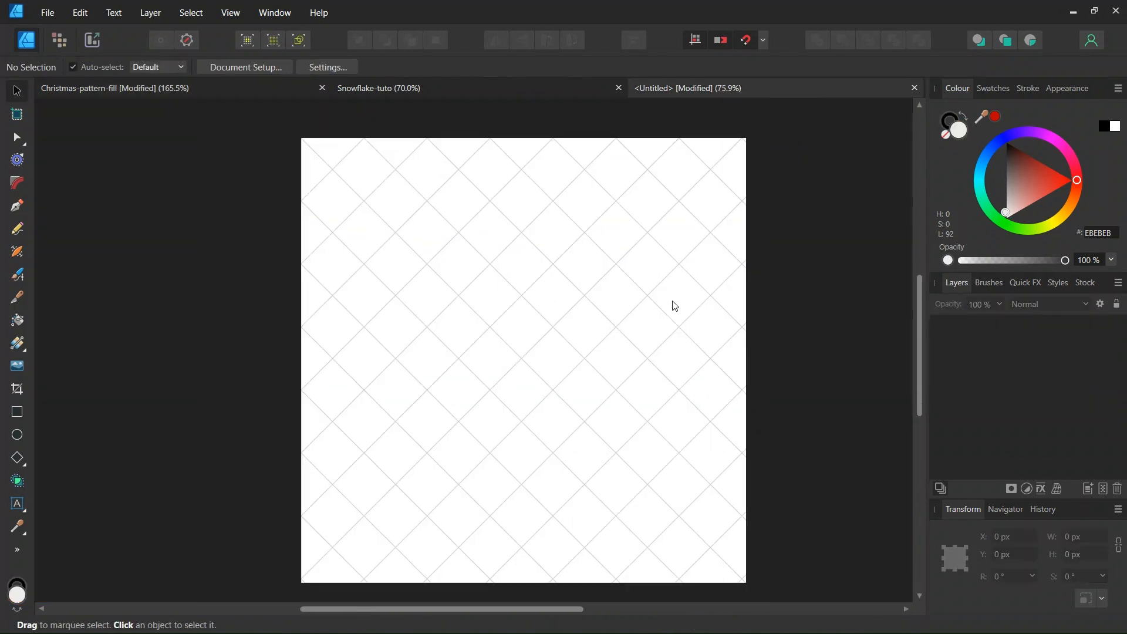
# Draw a rectangle about 1059 px square covering the whole page, with the sampled red as fill and no stroke.
pyautogui.scroll(-1, 674, 305)
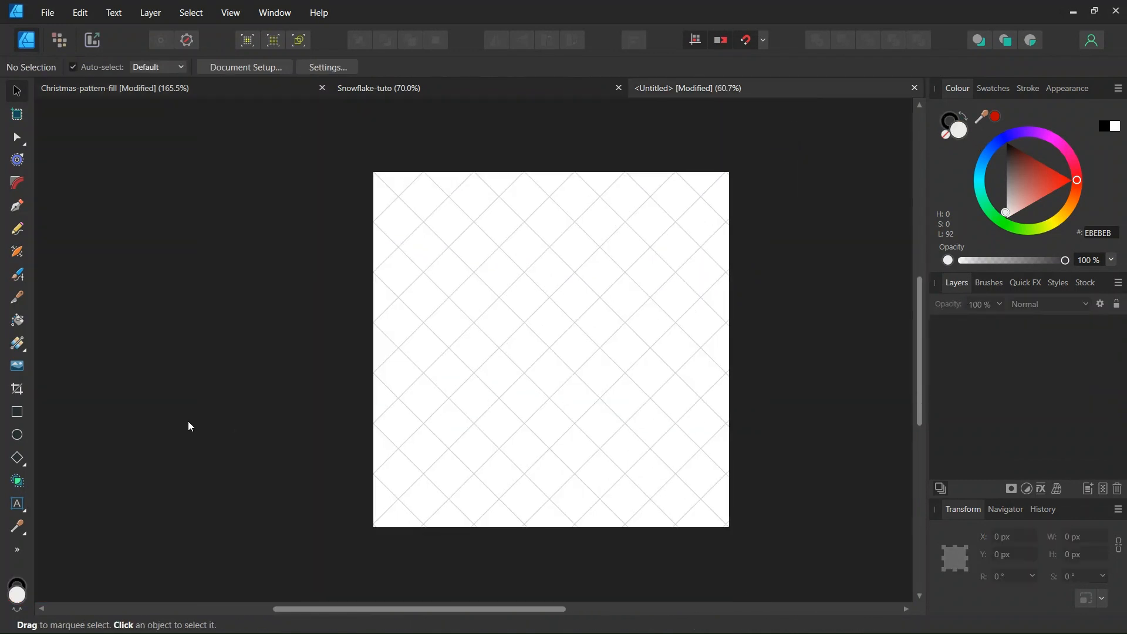
pyautogui.click(26, 420)
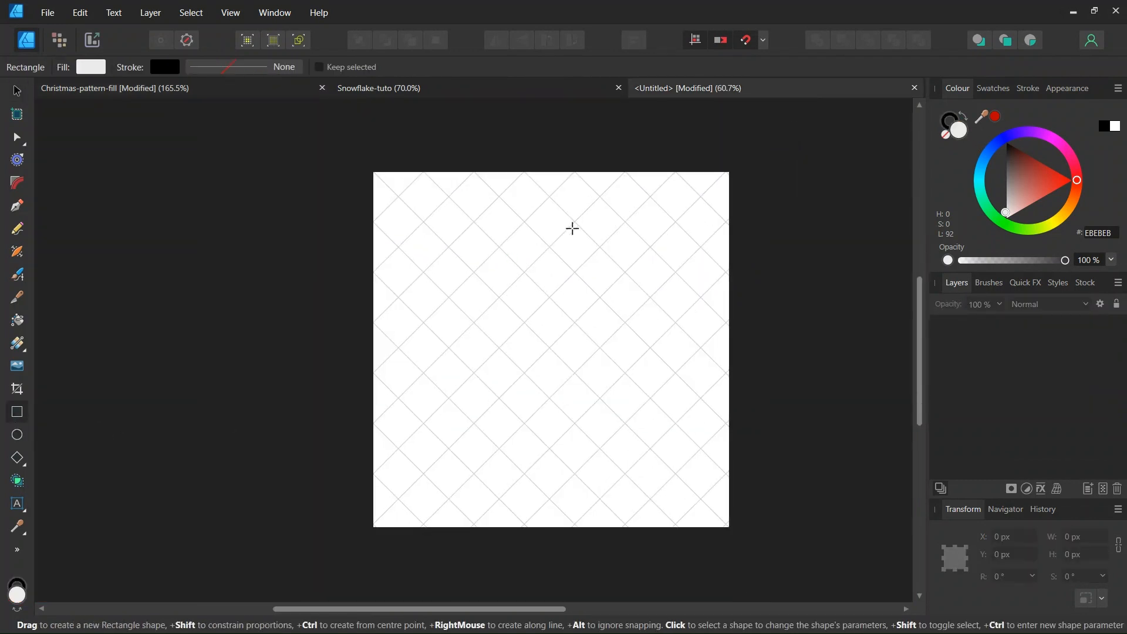
pyautogui.click(996, 117)
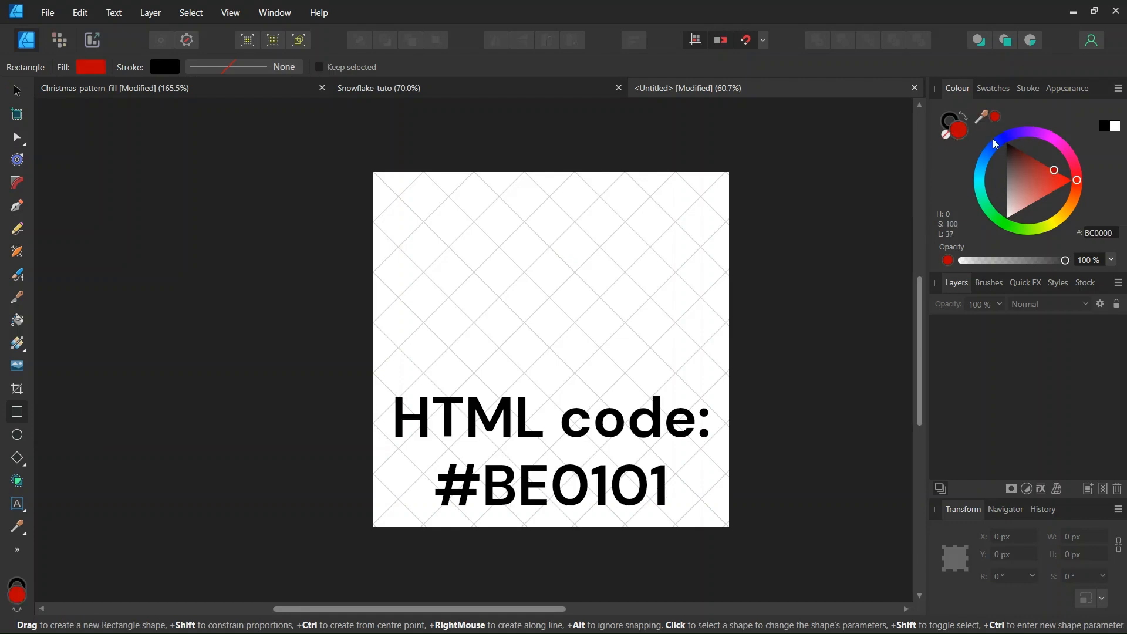
pyautogui.click(952, 122)
pyautogui.click(947, 134)
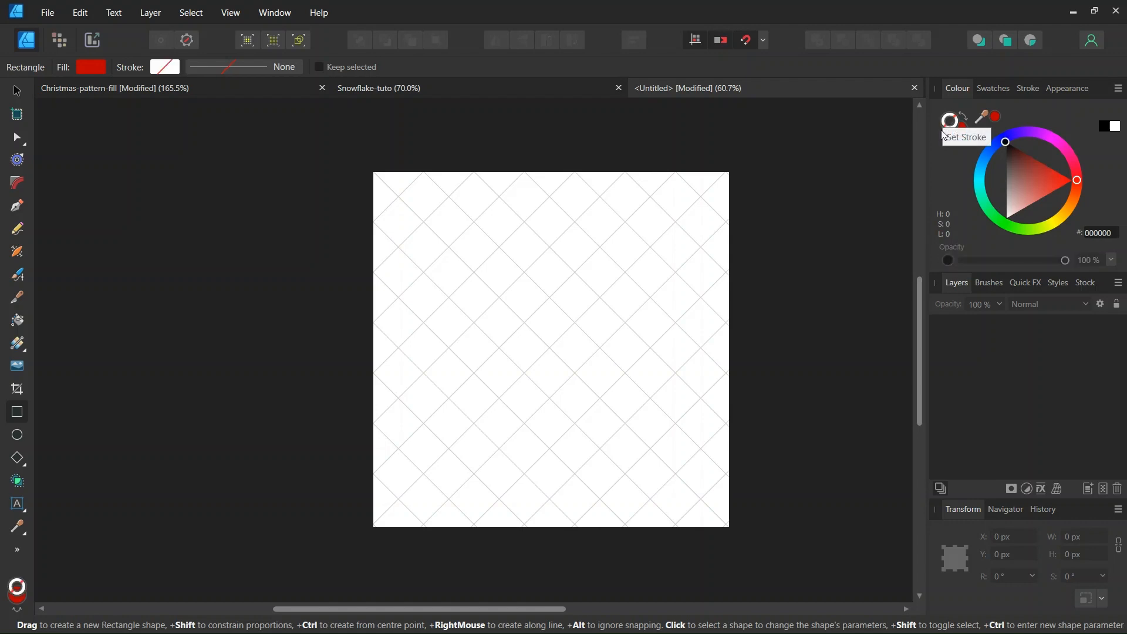
pyautogui.moveTo(365, 163); pyautogui.dragTo(763, 546)
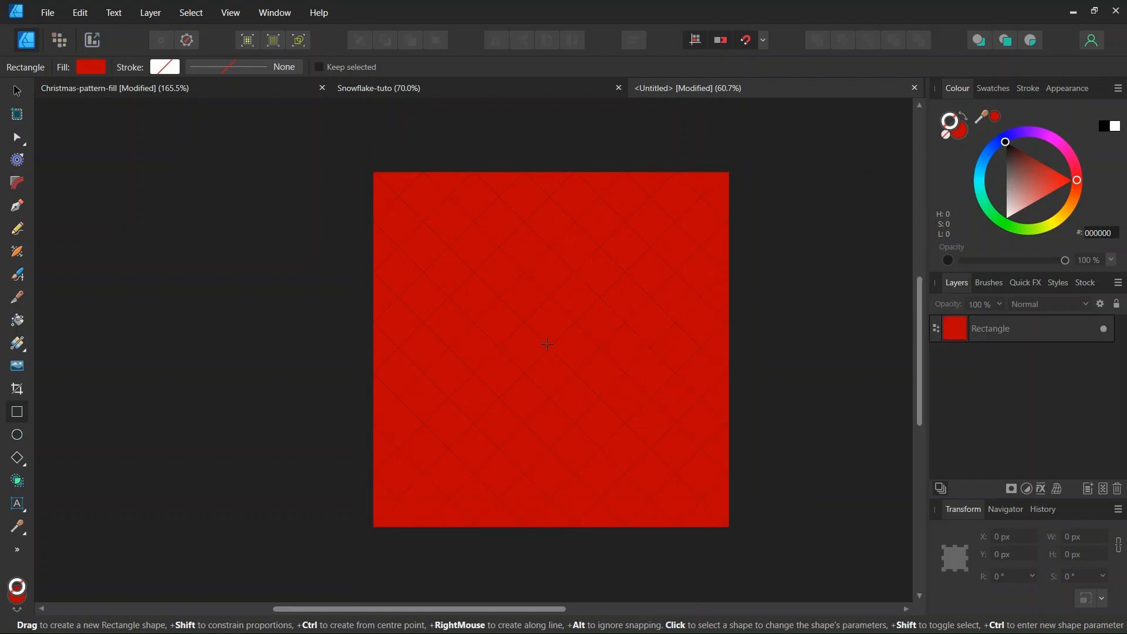
# Select all the snowflake parts in the Snowflake-tuto document and group them.
pyautogui.click(20, 91)
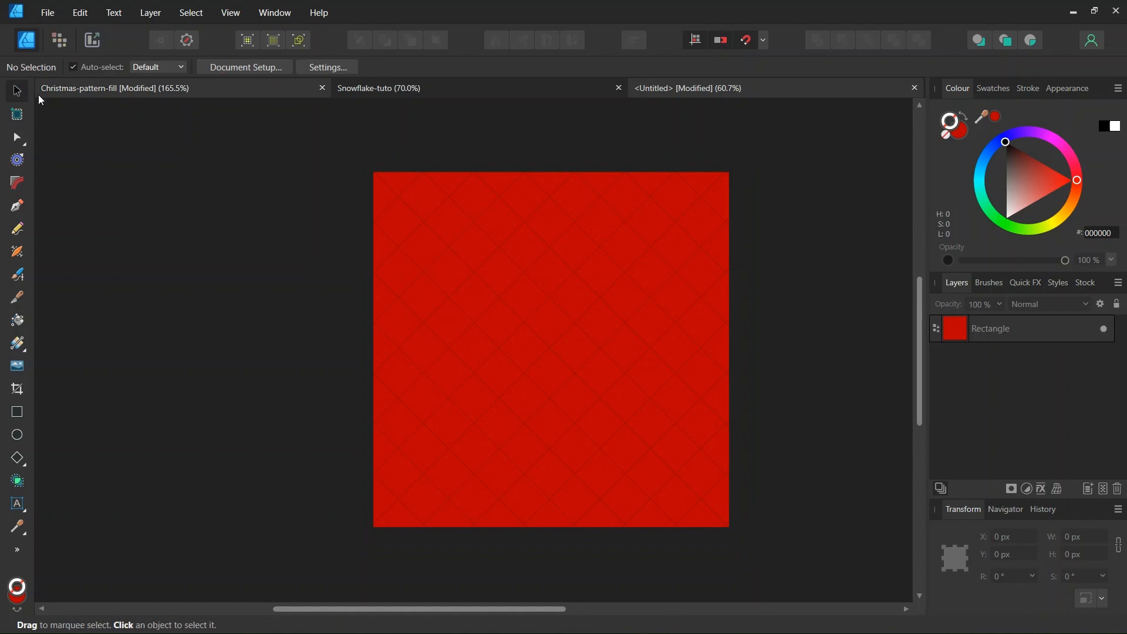
pyautogui.click(518, 98)
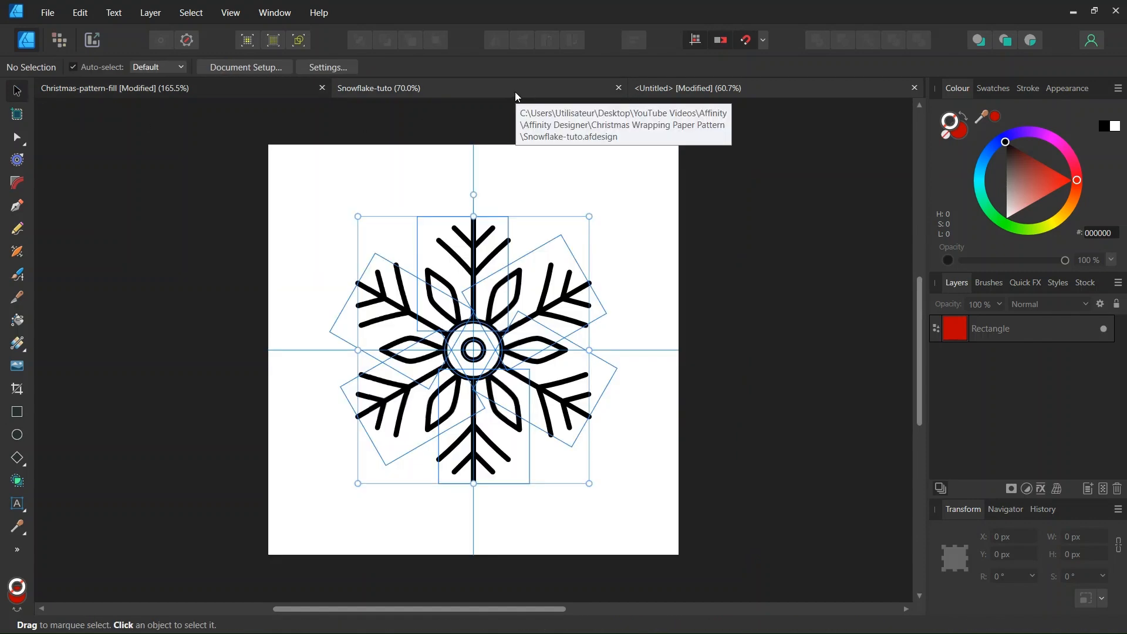
pyautogui.hotkey('ctrl', 'a')
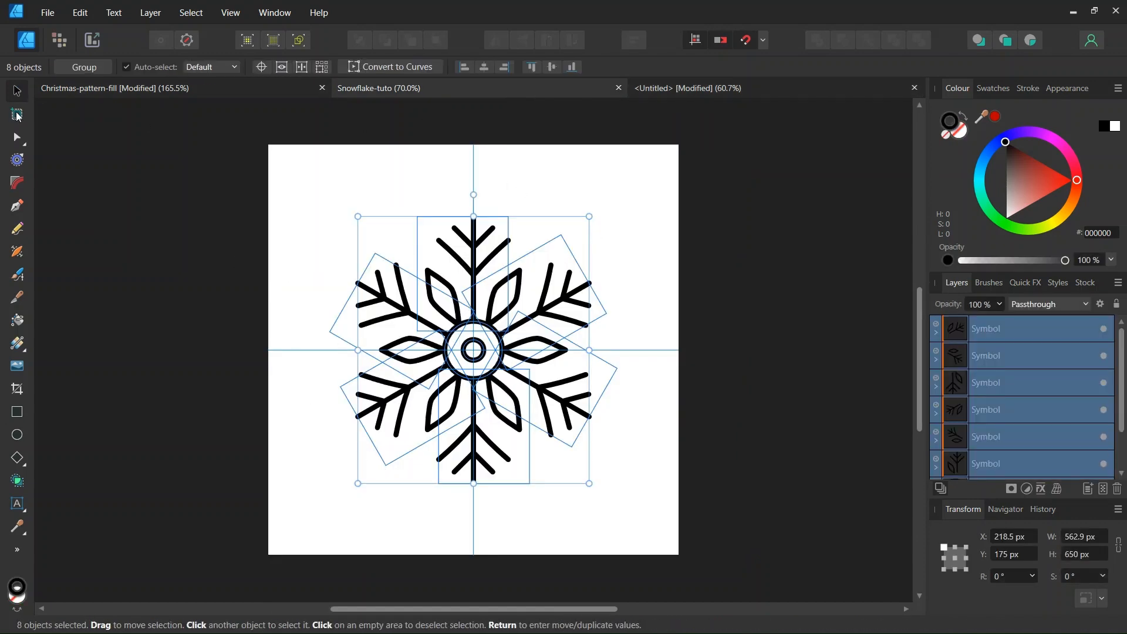
pyautogui.click(293, 194)
pyautogui.moveTo(235, 144); pyautogui.dragTo(675, 493)
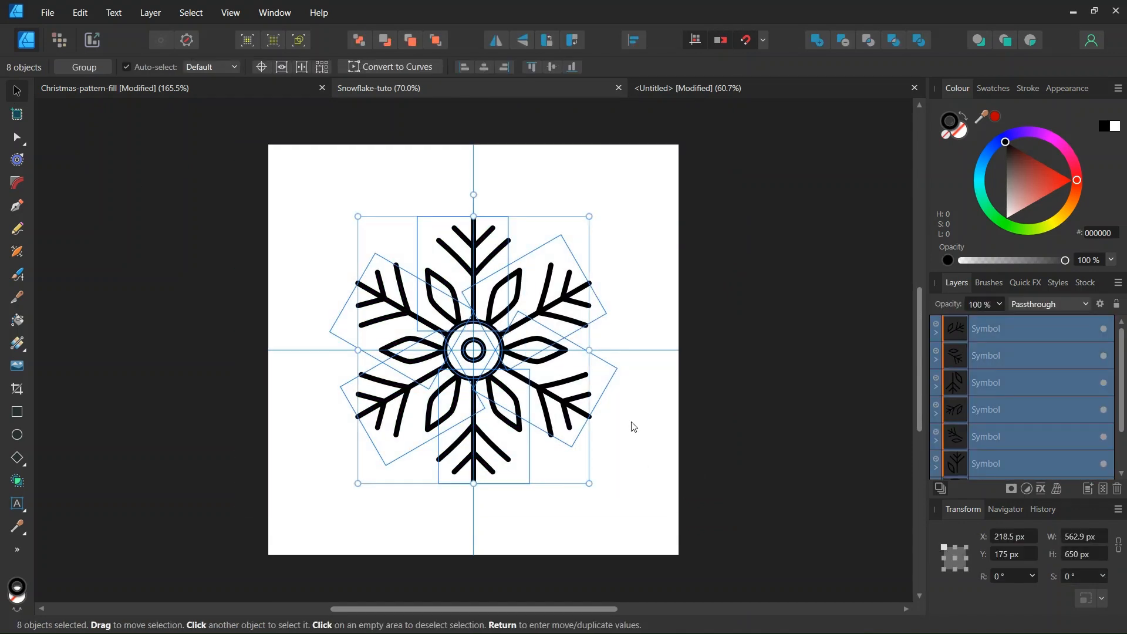
pyautogui.hotkey('ctrl', 'g')
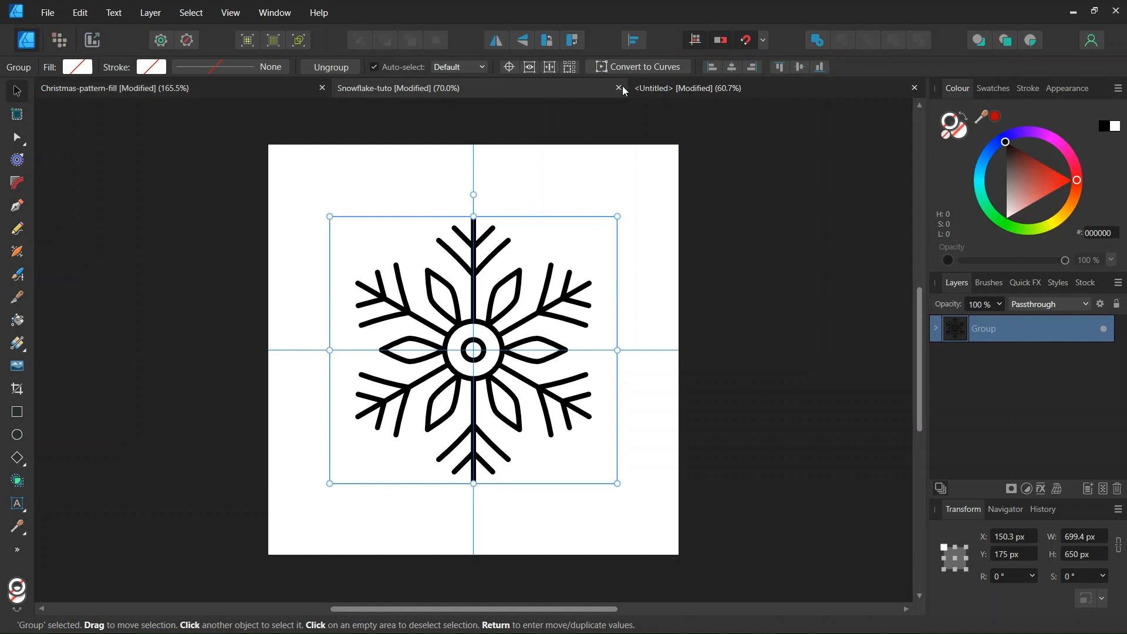
# Paste a copy of the snowflake group onto the red background in the untitled document.
pyautogui.click(659, 89)
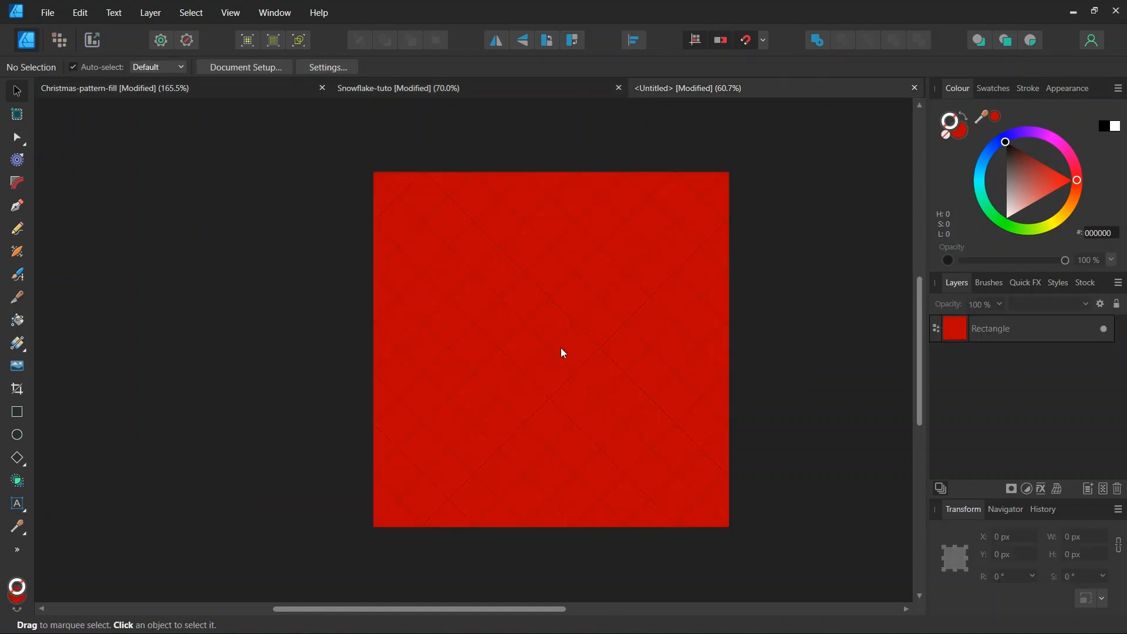
pyautogui.hotkey('ctrl', 'v')
pyautogui.scroll(1, 576, 364)
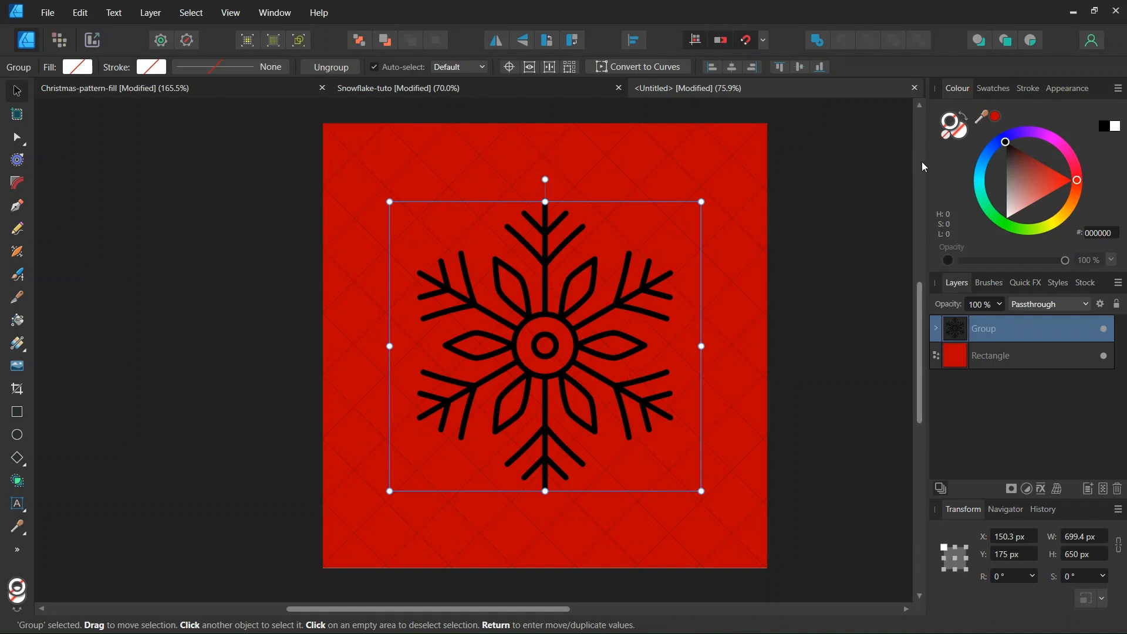
# Set the snowflake group's stroke to white (FFFFFF) with a width of 1.5 pt.
pyautogui.moveTo(1012, 191); pyautogui.dragTo(1005, 217)
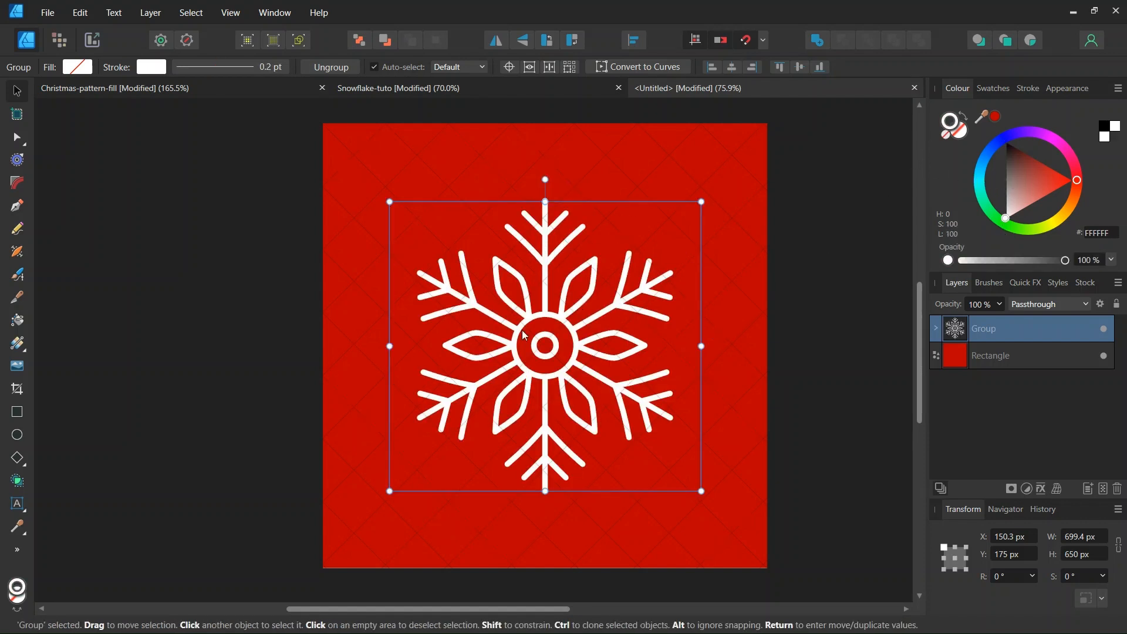
pyautogui.click(1017, 89)
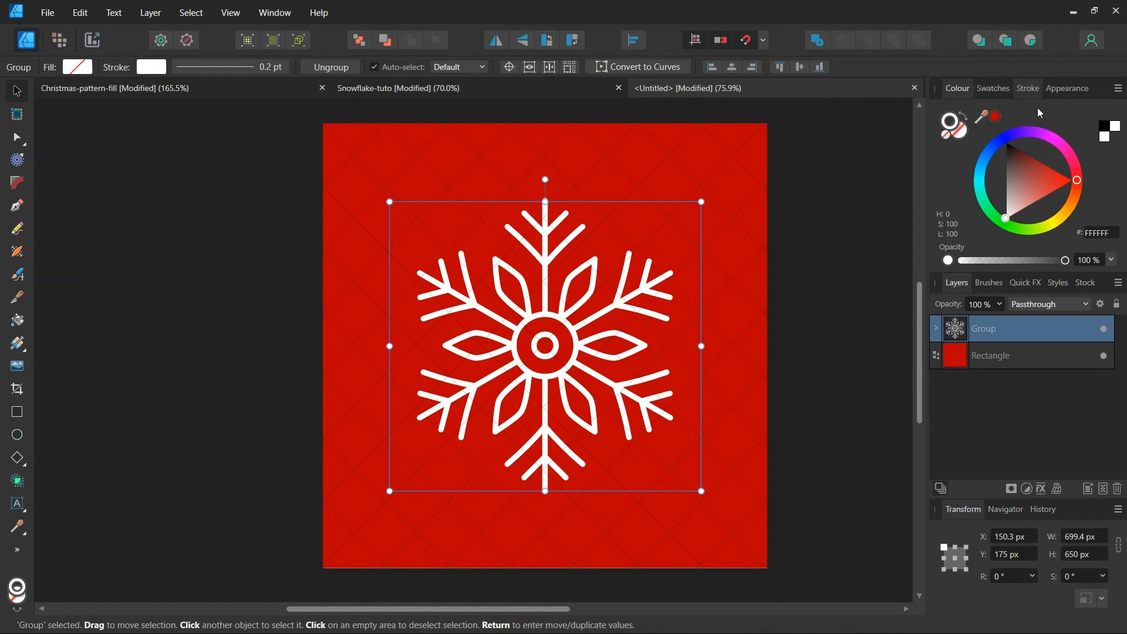
pyautogui.click(1107, 134)
pyautogui.write('1.5')
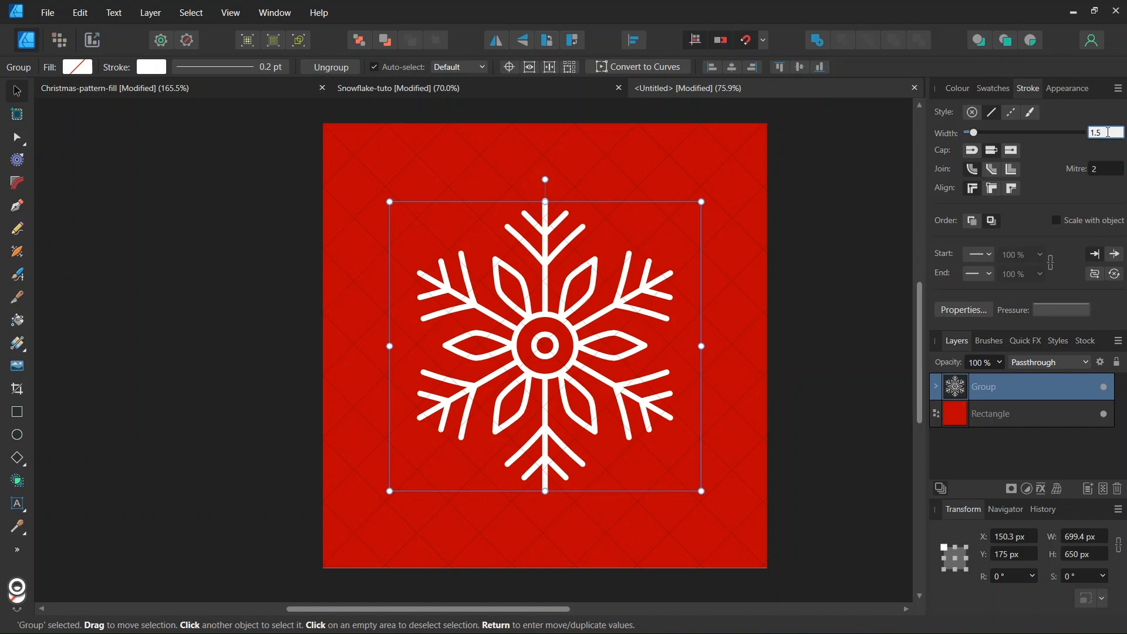
pyautogui.press('Return')
# Move the snowflake group so its centre sits on a grid intersection, at X 145.3 px and Y 170 px.
pyautogui.scroll(5, 575, 398)
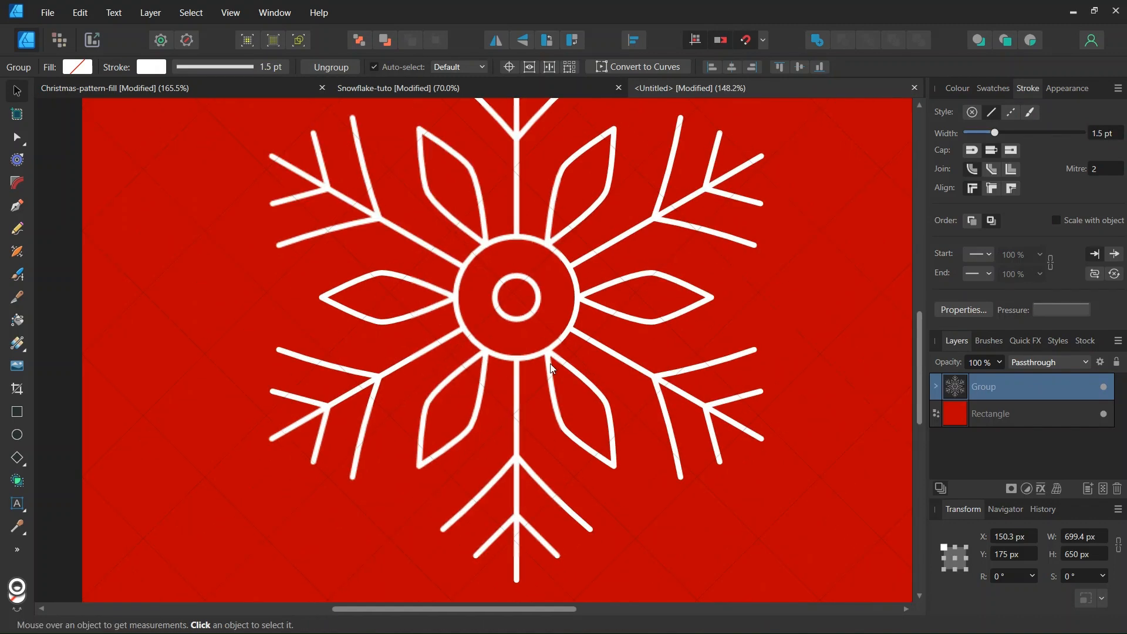
pyautogui.moveTo(510, 312); pyautogui.dragTo(523, 322)
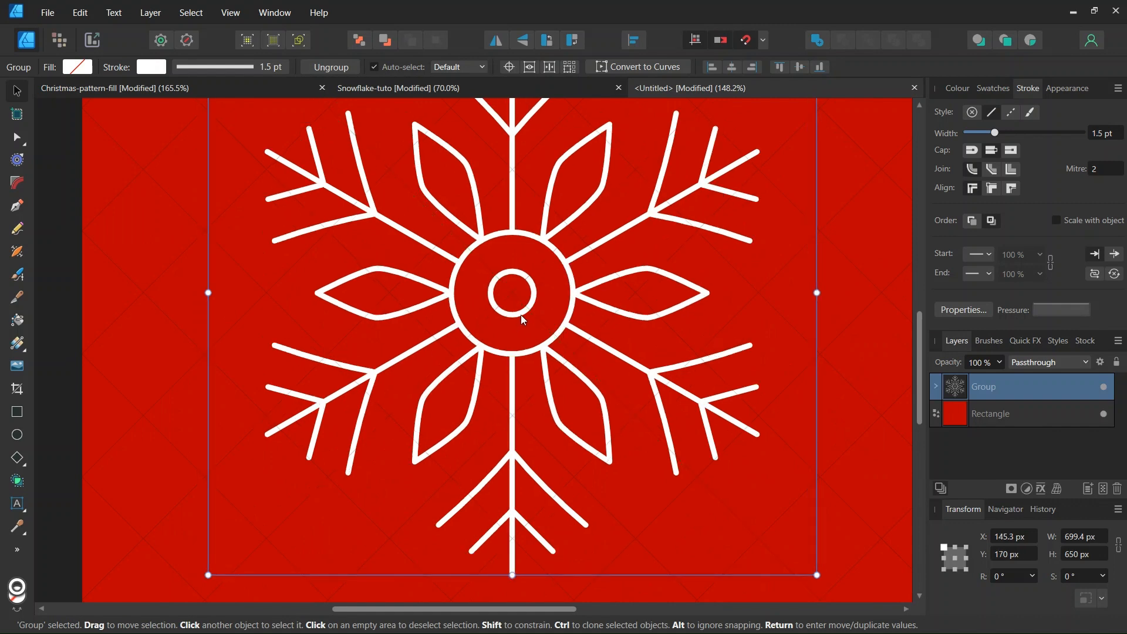
pyautogui.scroll(2, 522, 322)
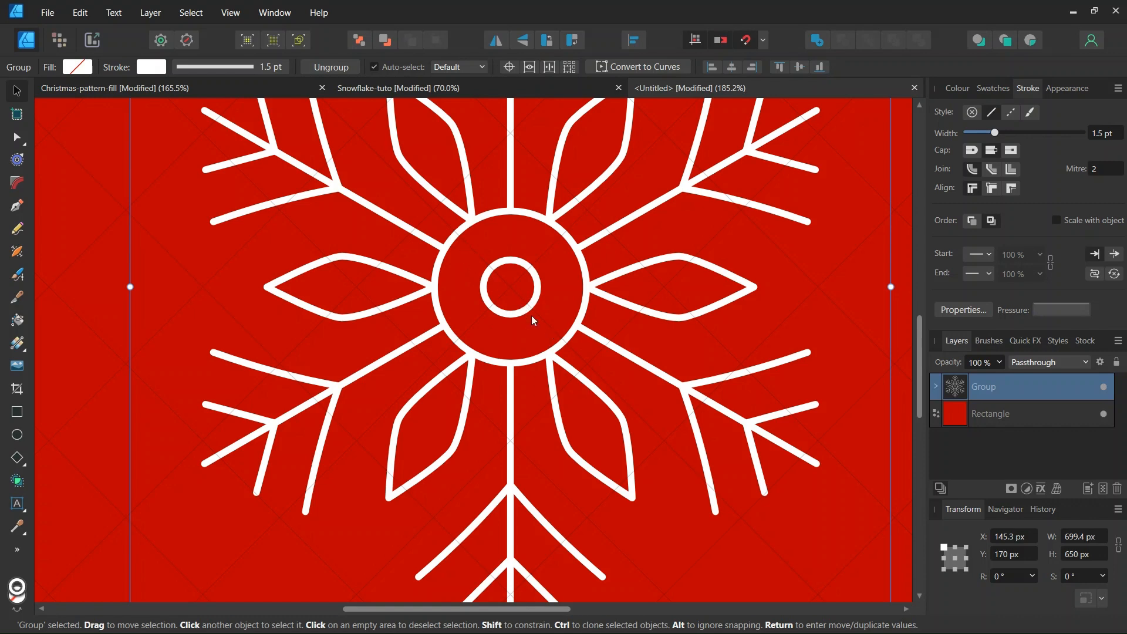
# Scale the snowflake down proportionally around its centre to about 263 by 245 px.
pyautogui.scroll(-3, 525, 285)
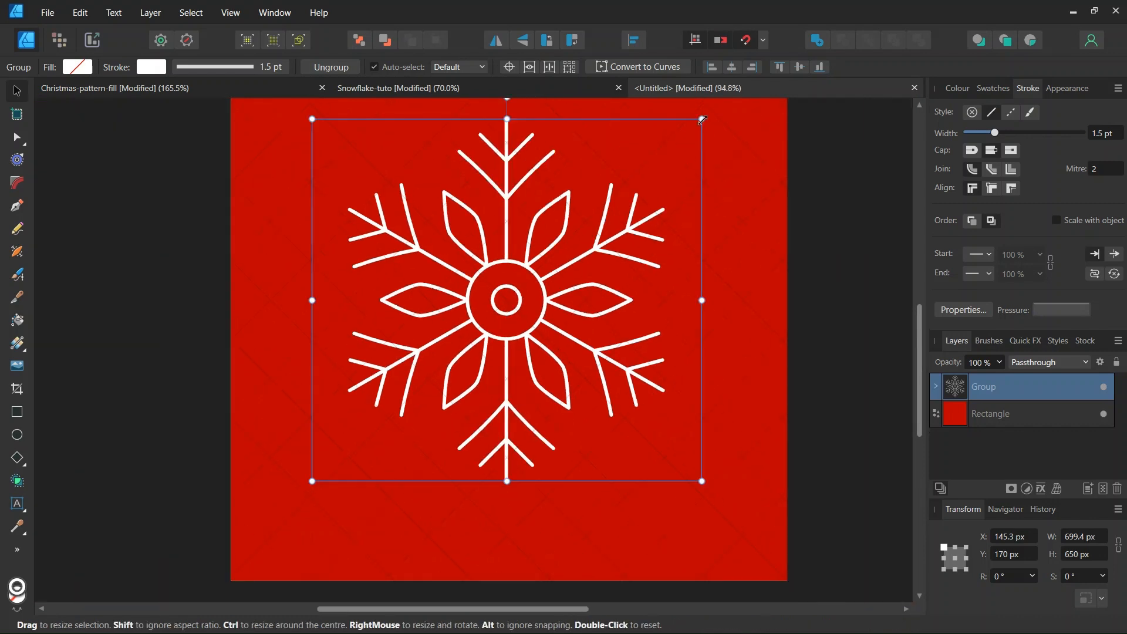
pyautogui.moveTo(702, 120); pyautogui.dragTo(594, 246)
pyautogui.scroll(3, 532, 270)
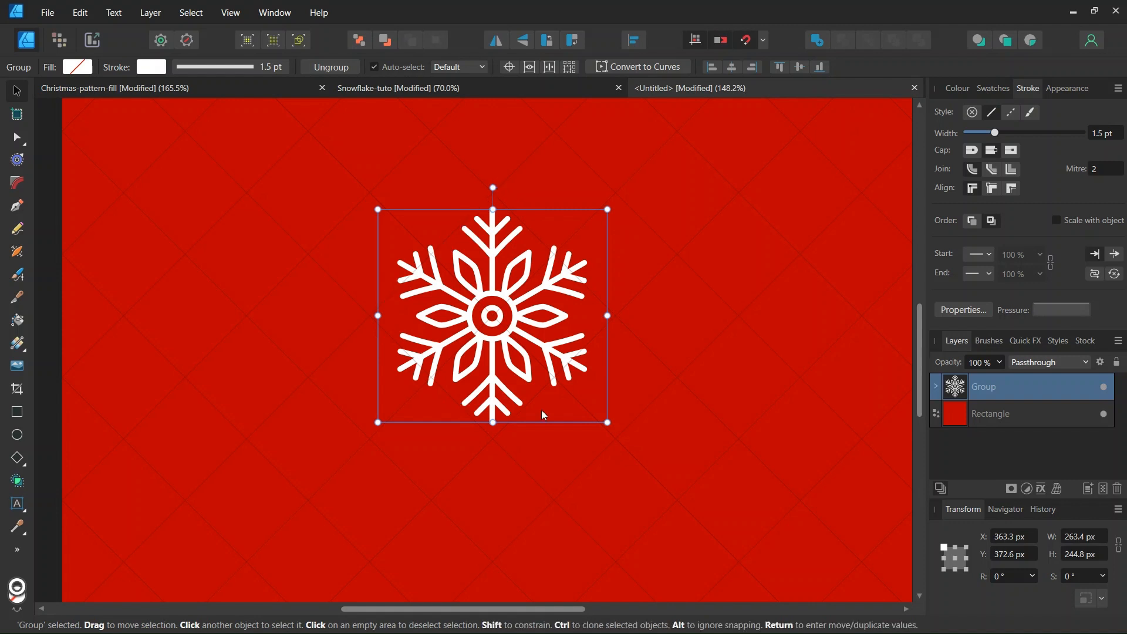
# Compare the snowflake layout with the finished pattern in the Christmas-pattern-fill document, then return to the untitled document.
pyautogui.click(668, 351)
pyautogui.scroll(-3, 663, 340)
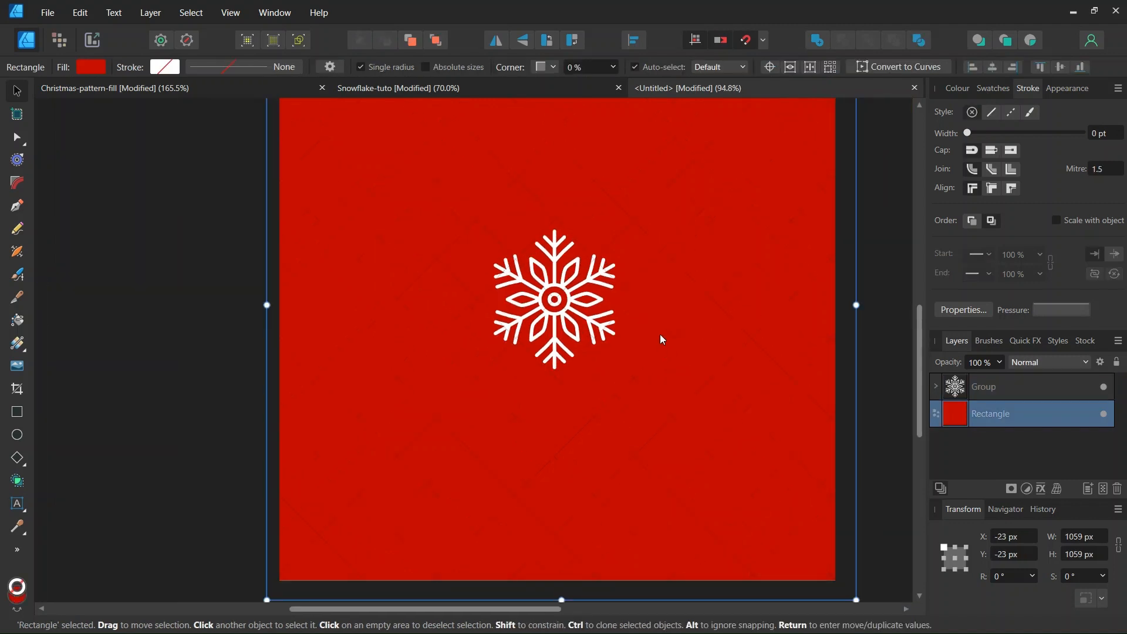
pyautogui.click(224, 89)
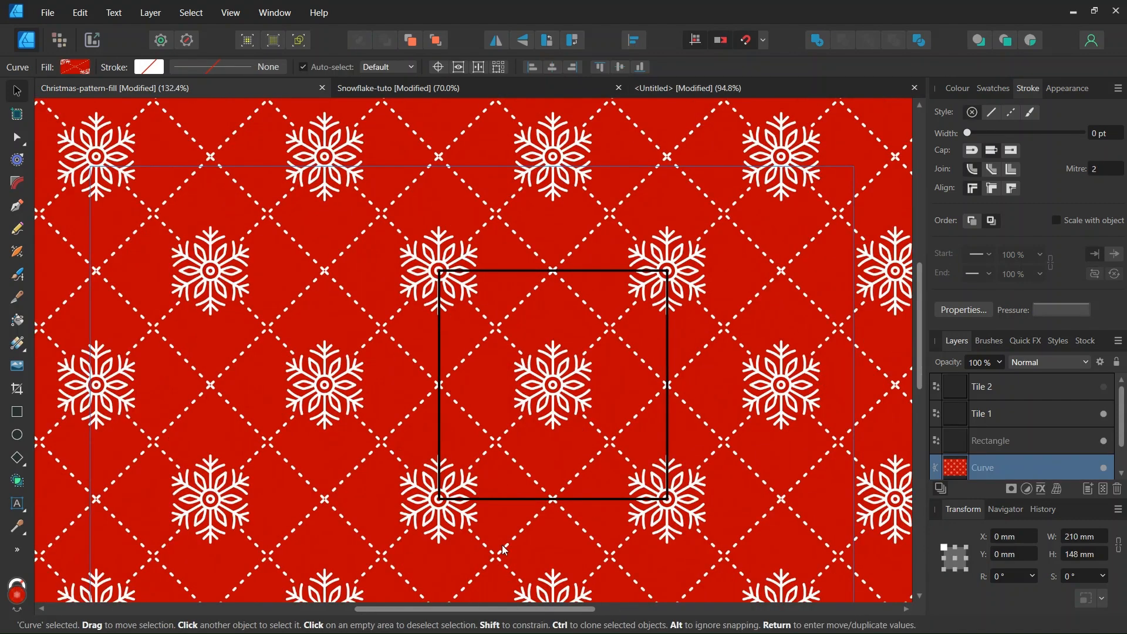
pyautogui.click(668, 87)
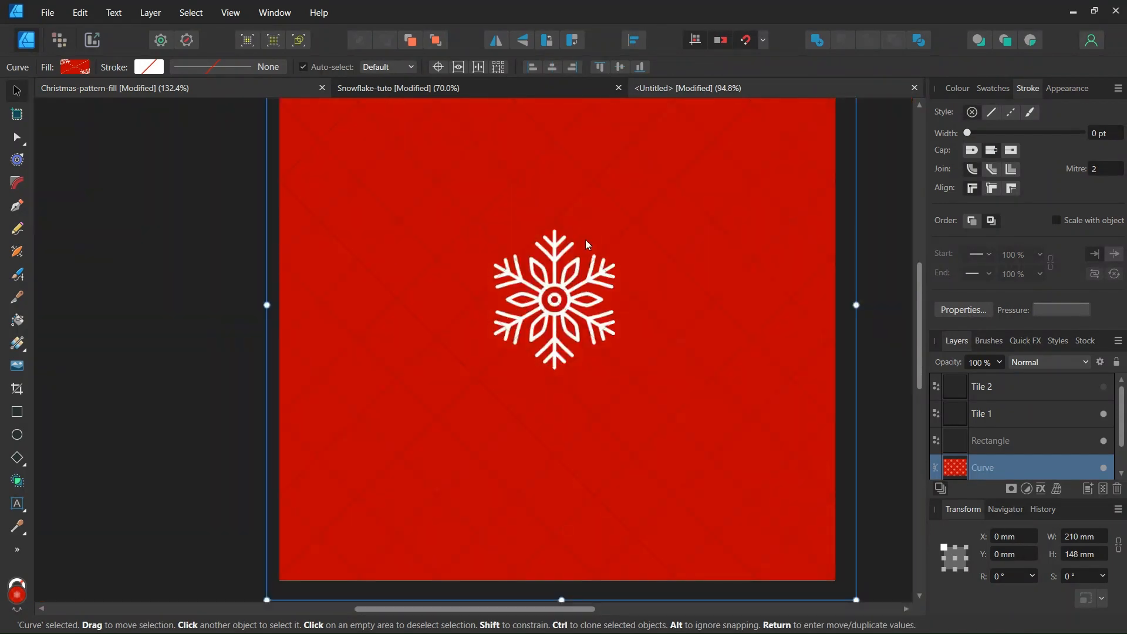
# Duplicate the snowflake and align the copy's centre to a grid intersection diagonally up and right, at X 646.1 px, Y 89.7 px.
pyautogui.click(561, 296)
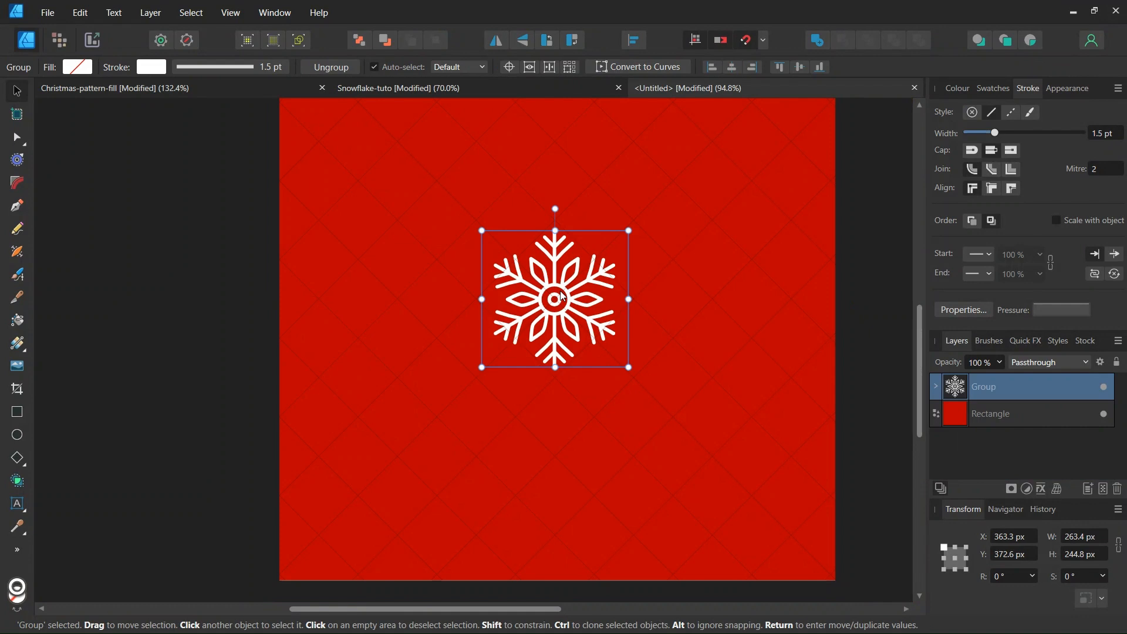
pyautogui.hotkey('ctrl', 'j')
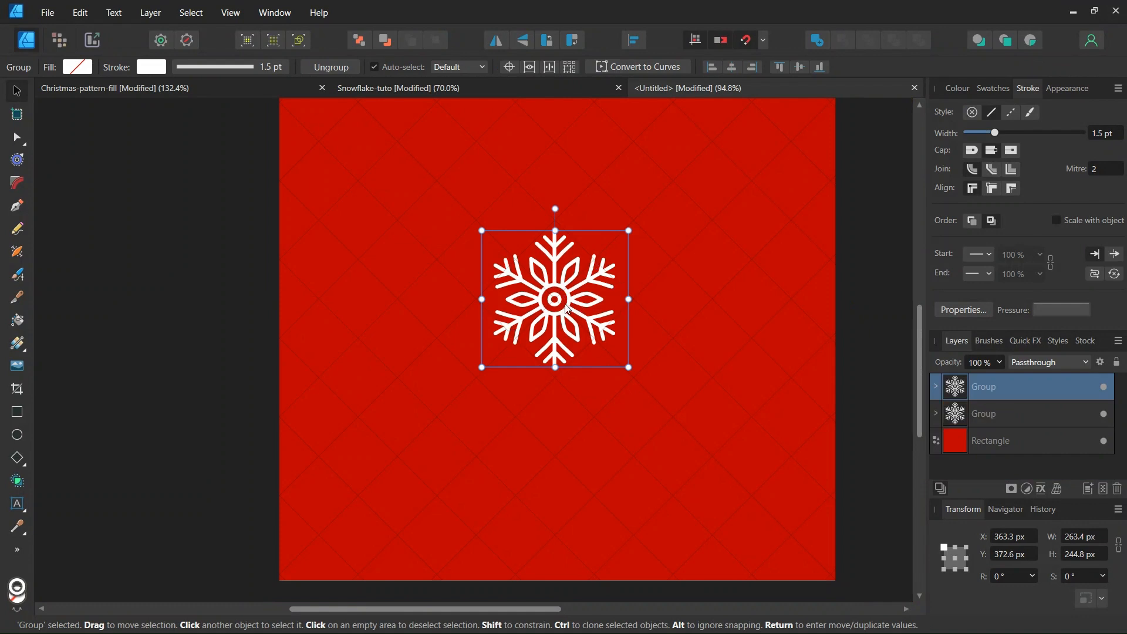
pyautogui.moveTo(569, 319); pyautogui.dragTo(722, 165)
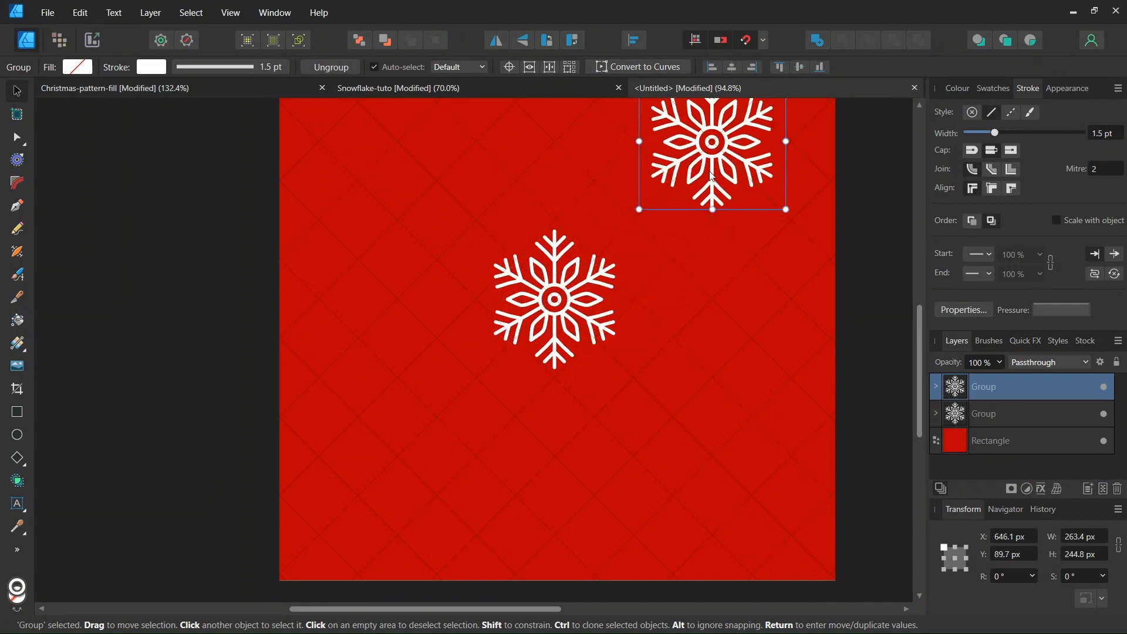
pyautogui.scroll(2, 719, 159)
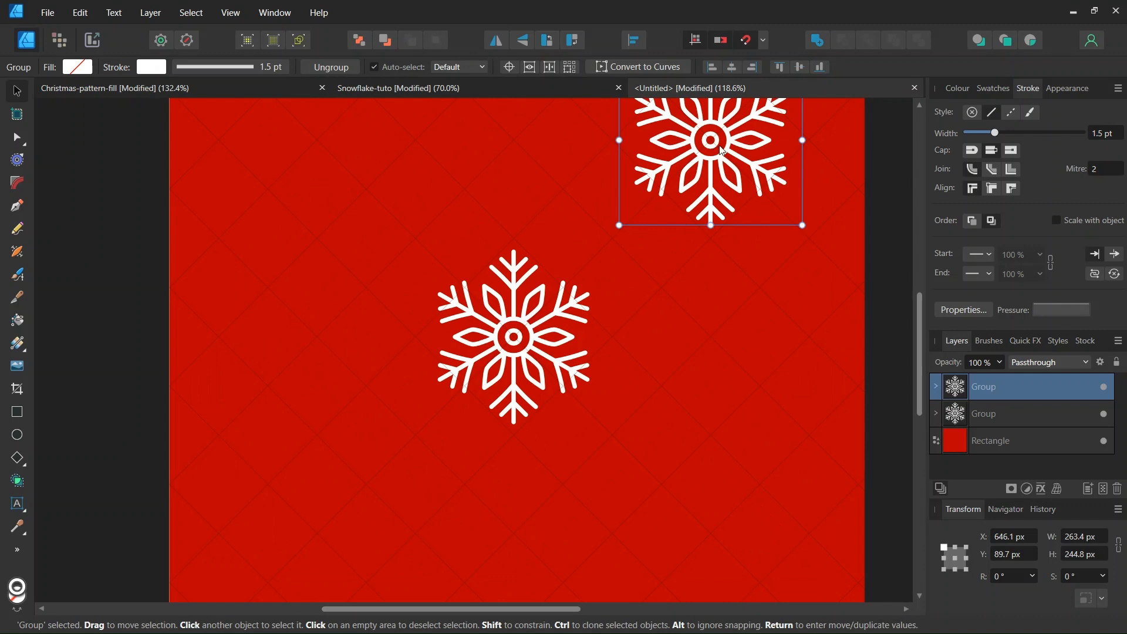
pyautogui.scroll(8, 723, 152)
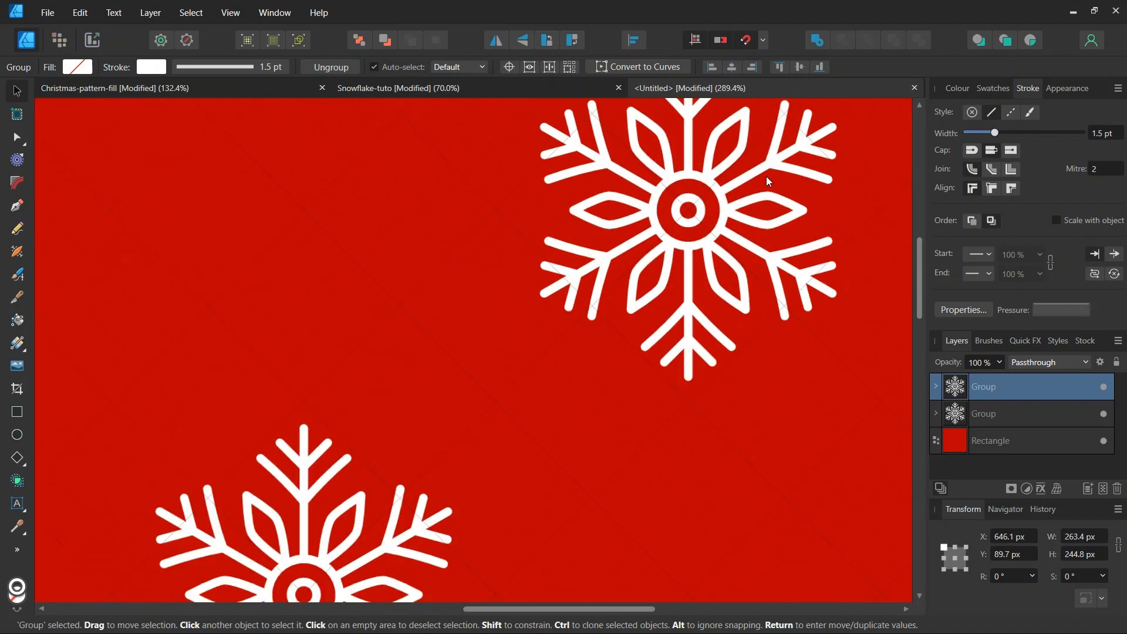
pyautogui.scroll(3, 702, 222)
pyautogui.scroll(2, 682, 235)
pyautogui.moveTo(679, 235); pyautogui.dragTo(683, 231)
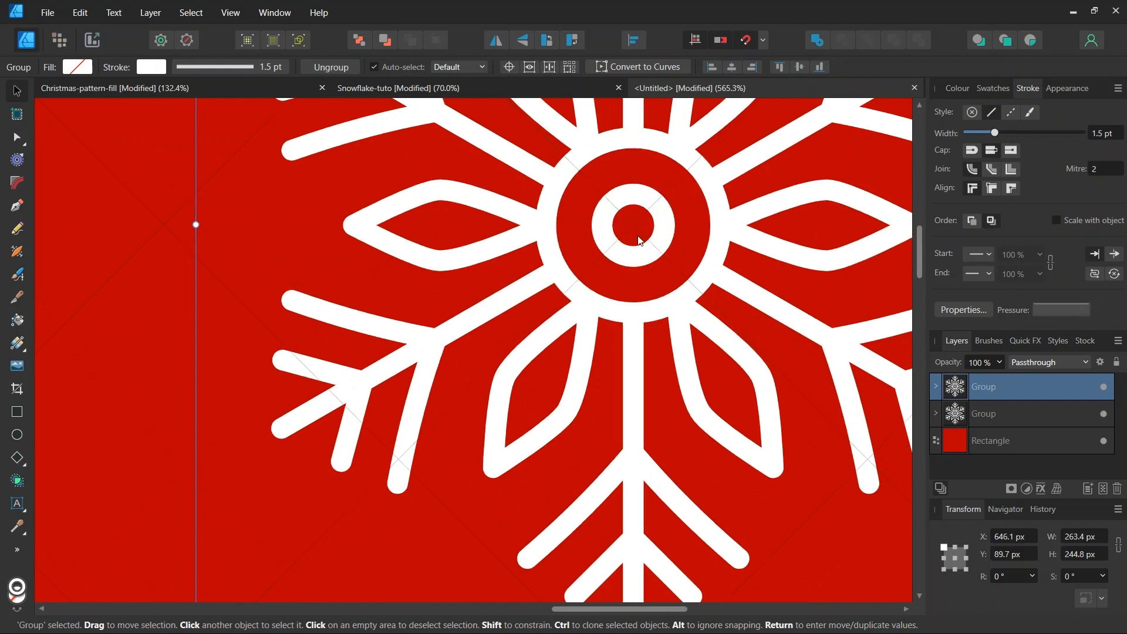
# Duplicate the central snowflake and align the copy on the grid intersection diagonally down and right, at X 646.1 px, Y 655.4 px.
pyautogui.scroll(-5, 626, 329)
pyautogui.scroll(-4, 627, 329)
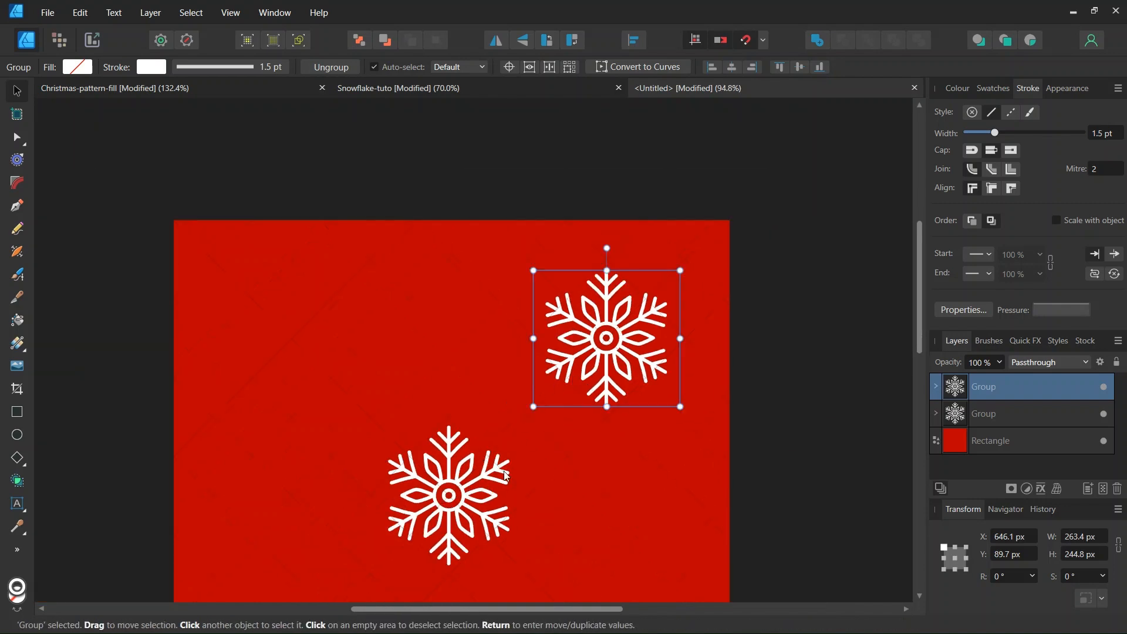
pyautogui.scroll(-3, 501, 492)
pyautogui.click(478, 346)
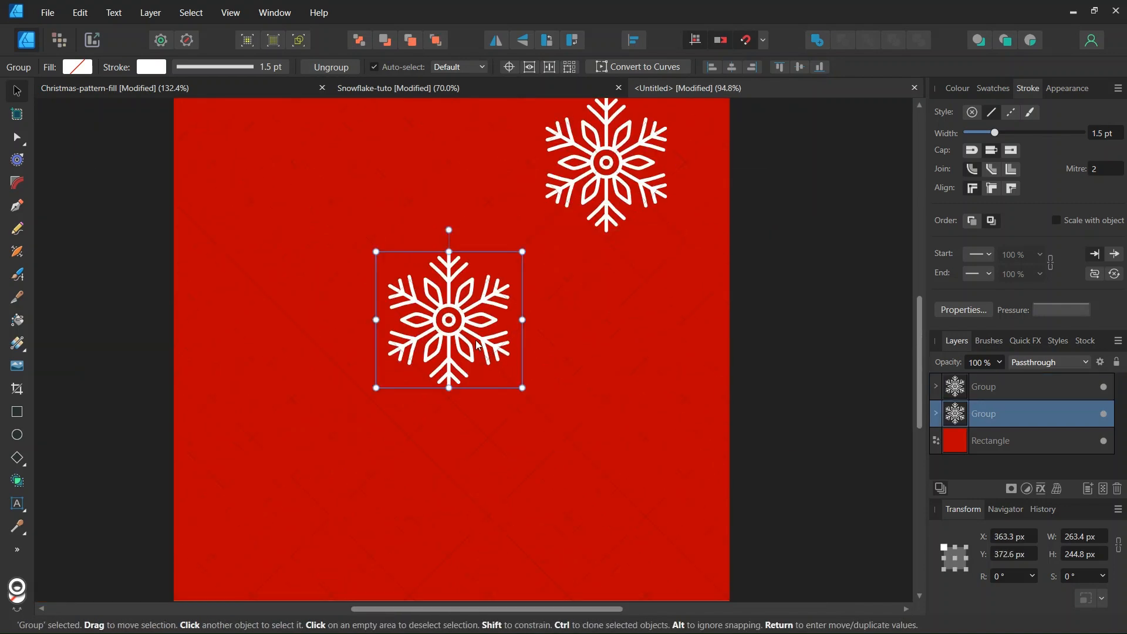
pyautogui.hotkey('ctrl', 'j')
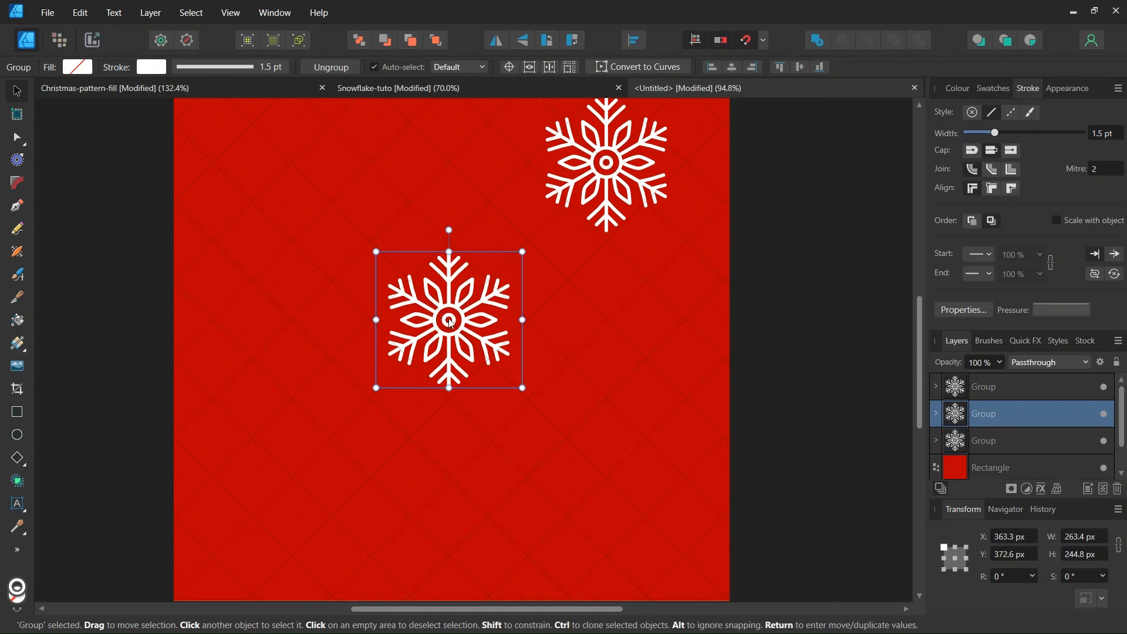
pyautogui.moveTo(450, 320); pyautogui.dragTo(608, 476)
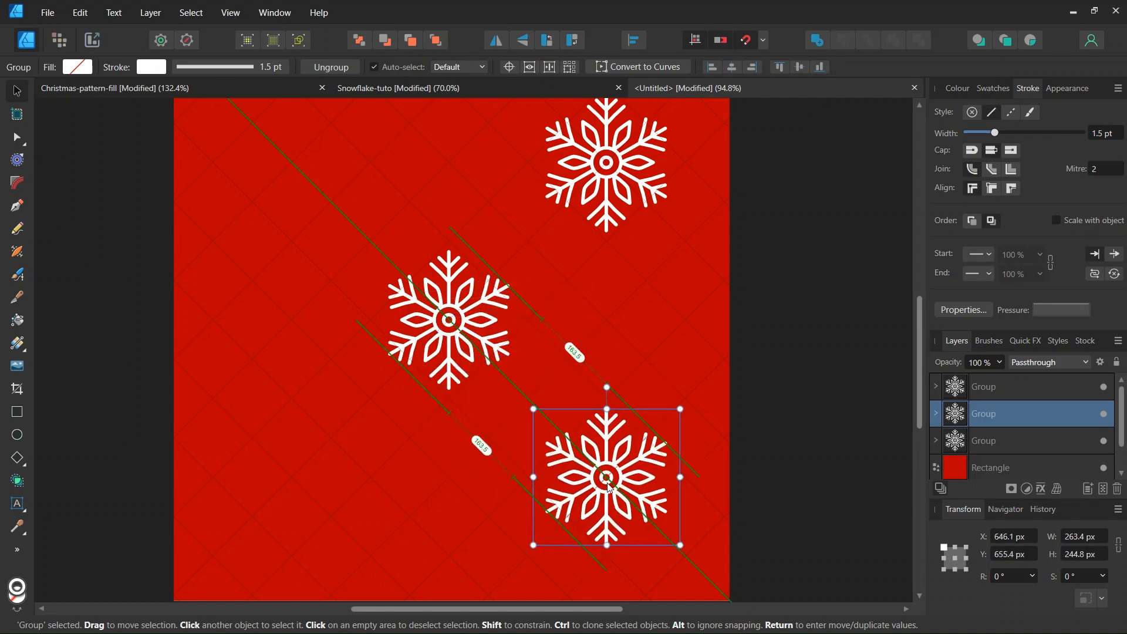
pyautogui.scroll(4, 610, 502)
pyautogui.scroll(2, 609, 484)
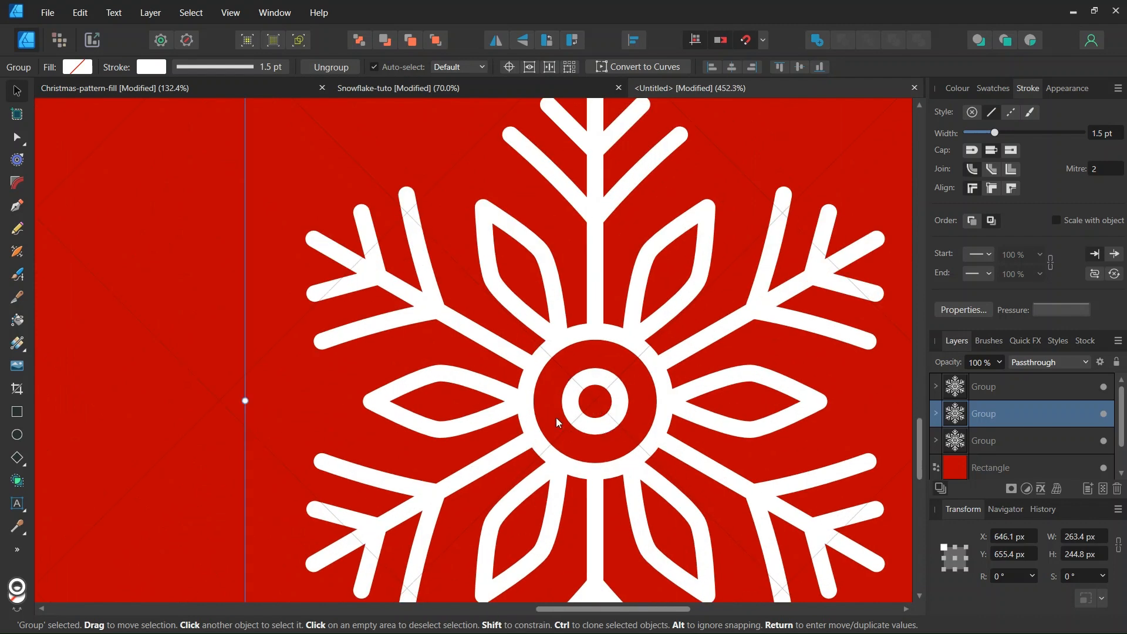
pyautogui.scroll(-7, 573, 423)
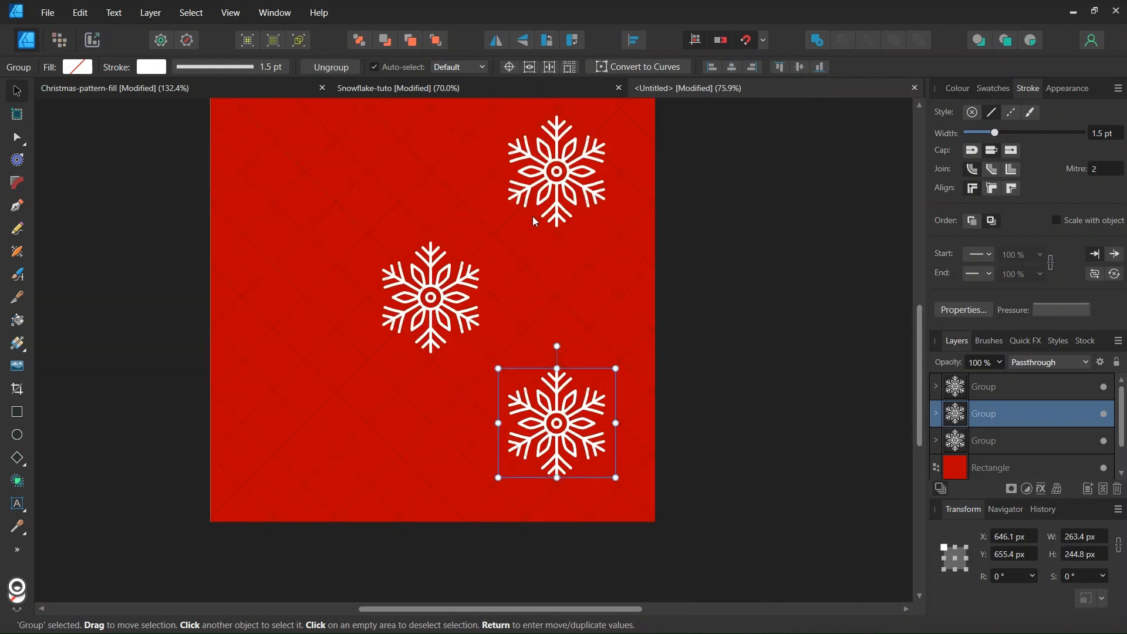
# Duplicate the two right-hand snowflakes together and move the copies to the left side of the tile, opposite the originals.
pyautogui.keyDown('shift'); pyautogui.click(543, 154); pyautogui.keyUp('shift')
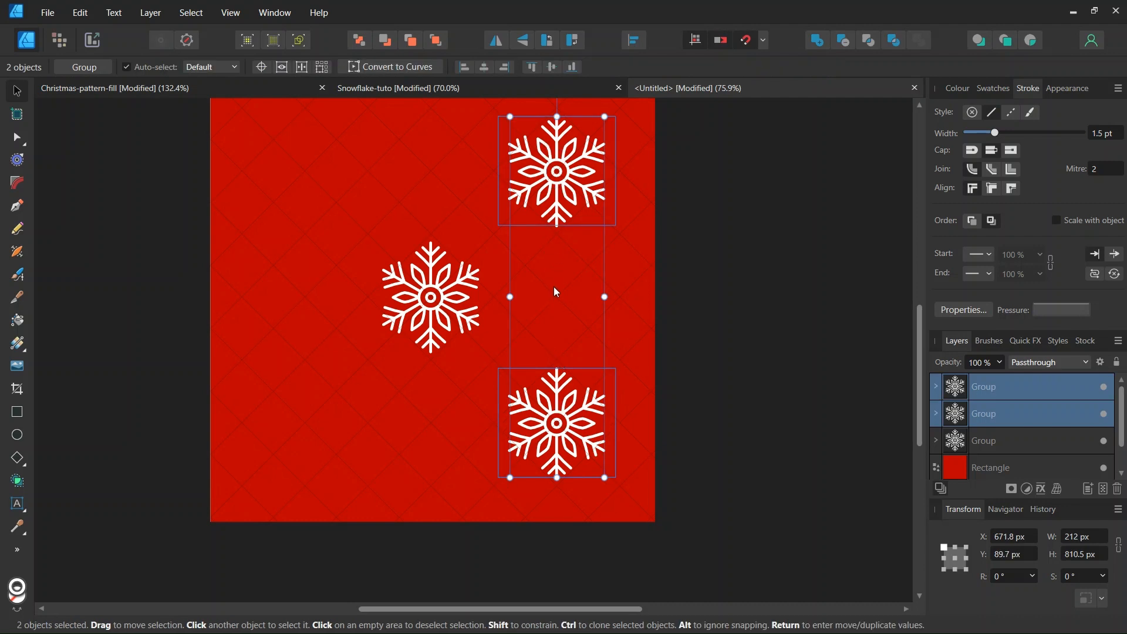
pyautogui.hotkey('ctrl', 'j')
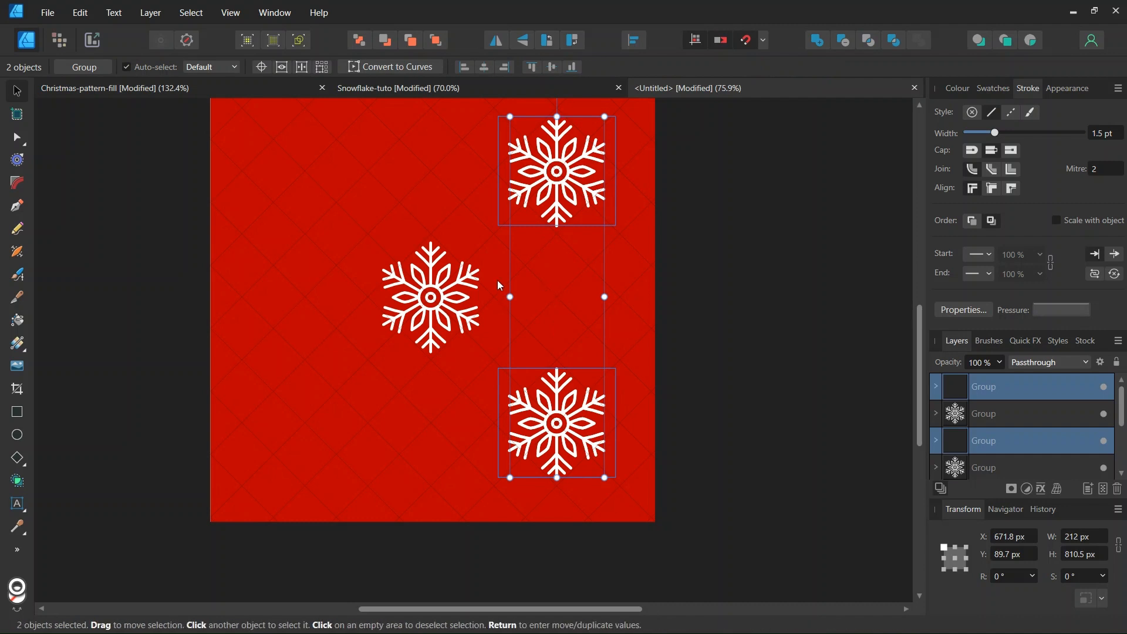
pyautogui.moveTo(562, 286); pyautogui.dragTo(296, 206)
pyautogui.scroll(10, 298, 210)
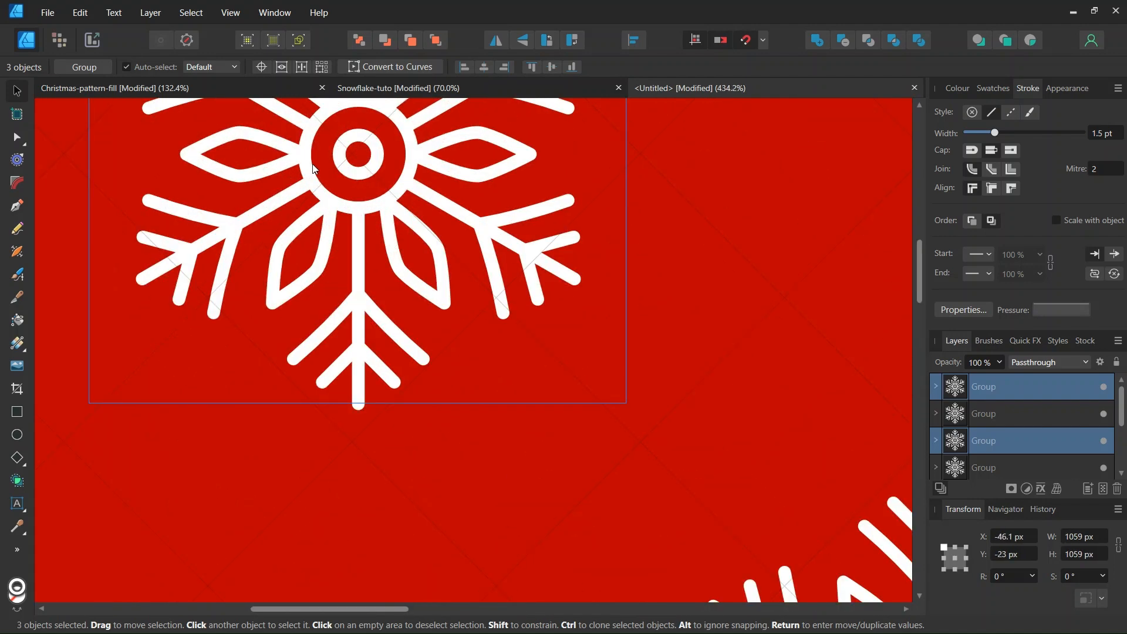
# Nudge the two left-hand snowflake copies 3 px to the left so their centres sit on grid intersections, and deselect.
pyautogui.press('Left')
pyautogui.press('Left')
pyautogui.press('Left')
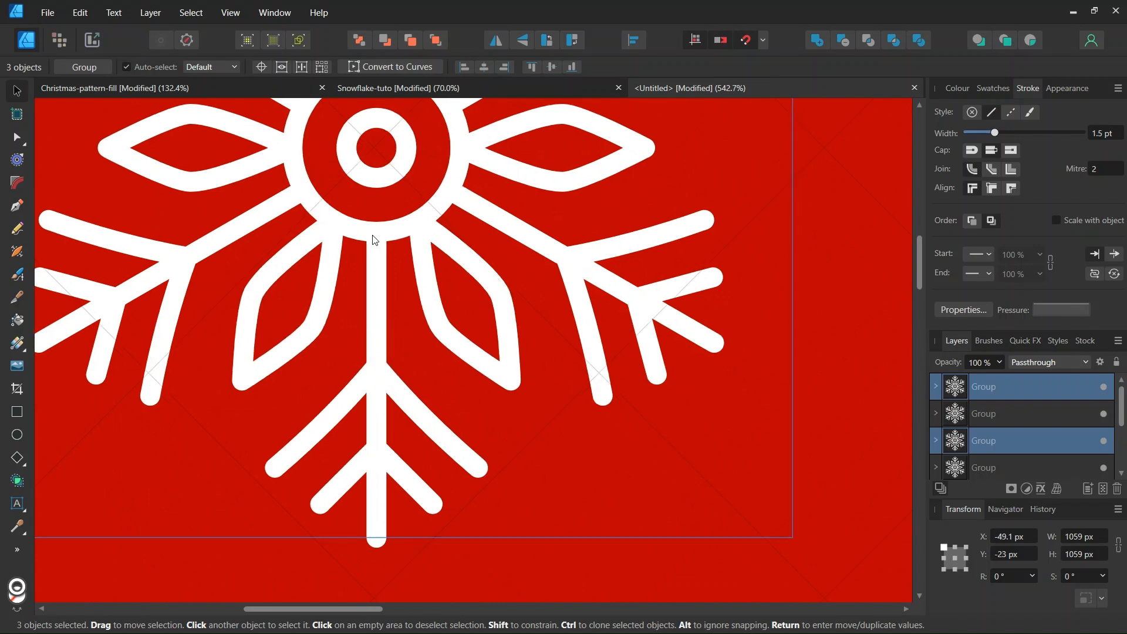
pyautogui.scroll(-10, 379, 248)
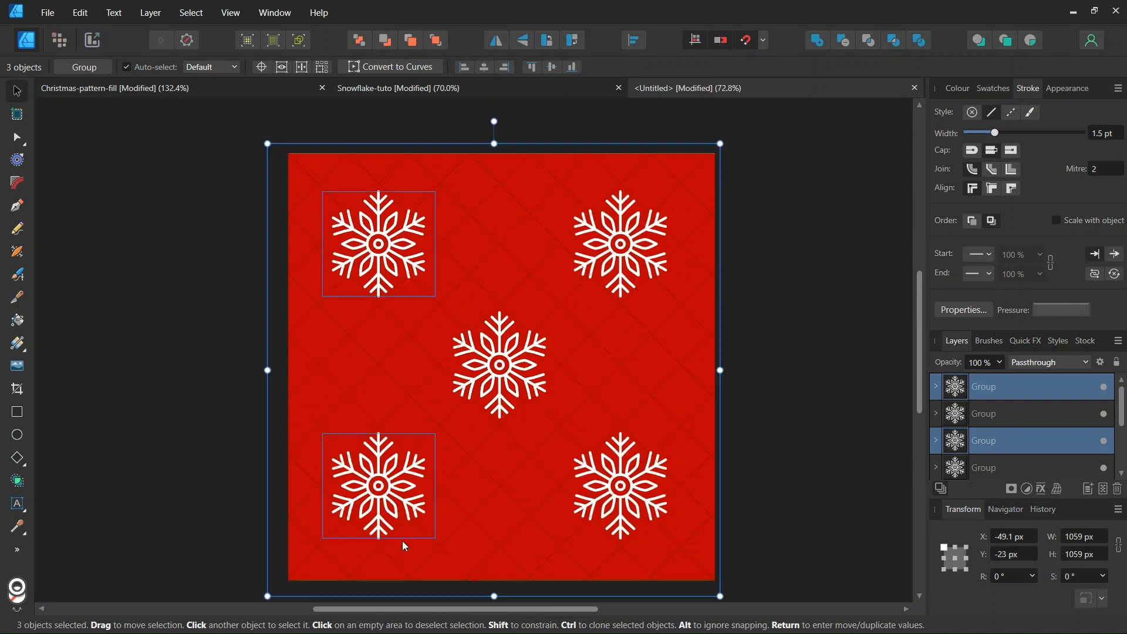
pyautogui.scroll(7, 396, 532)
pyautogui.scroll(-7, 371, 488)
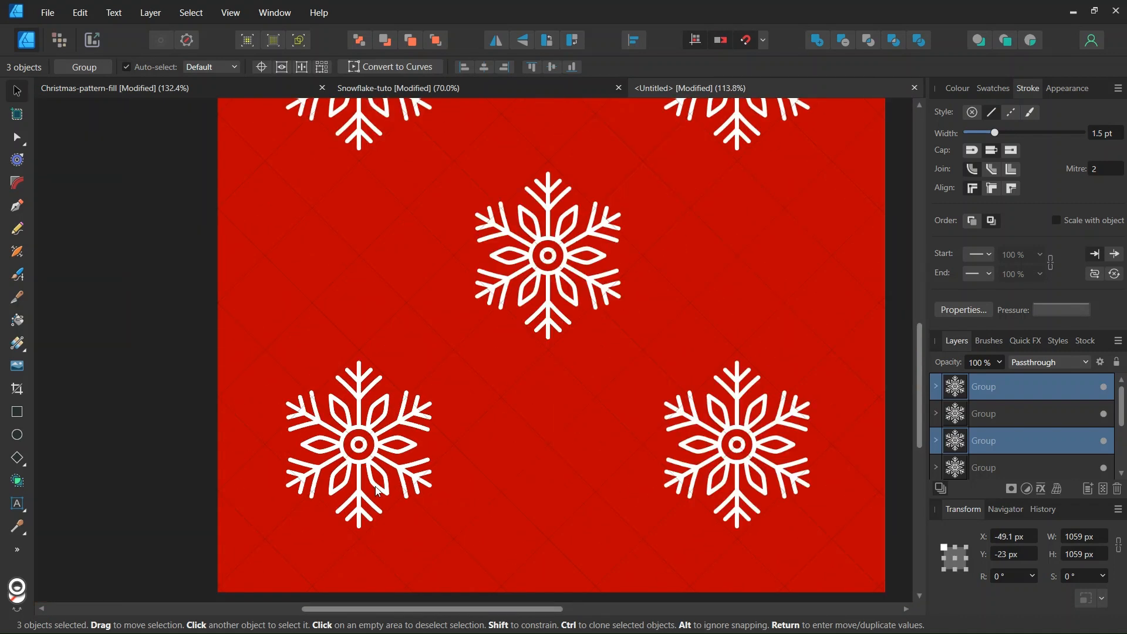
pyautogui.click(644, 418)
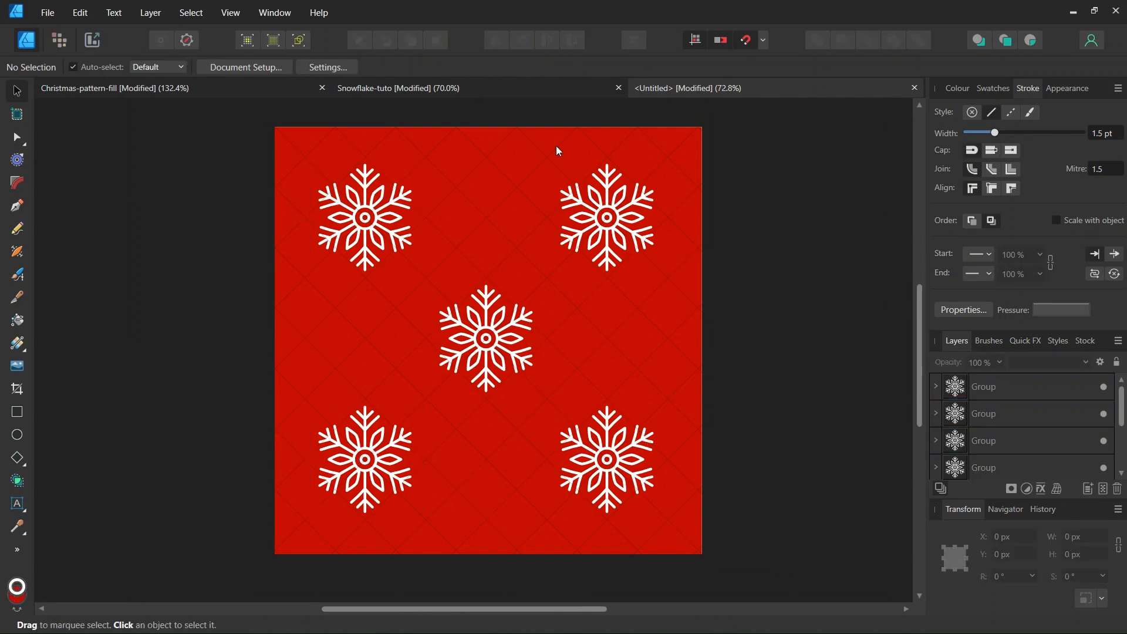
# After checking the finished pattern, draw a white, unfilled 400 px Pen line between the grid intersections above and left of the central snowflake.
pyautogui.click(207, 87)
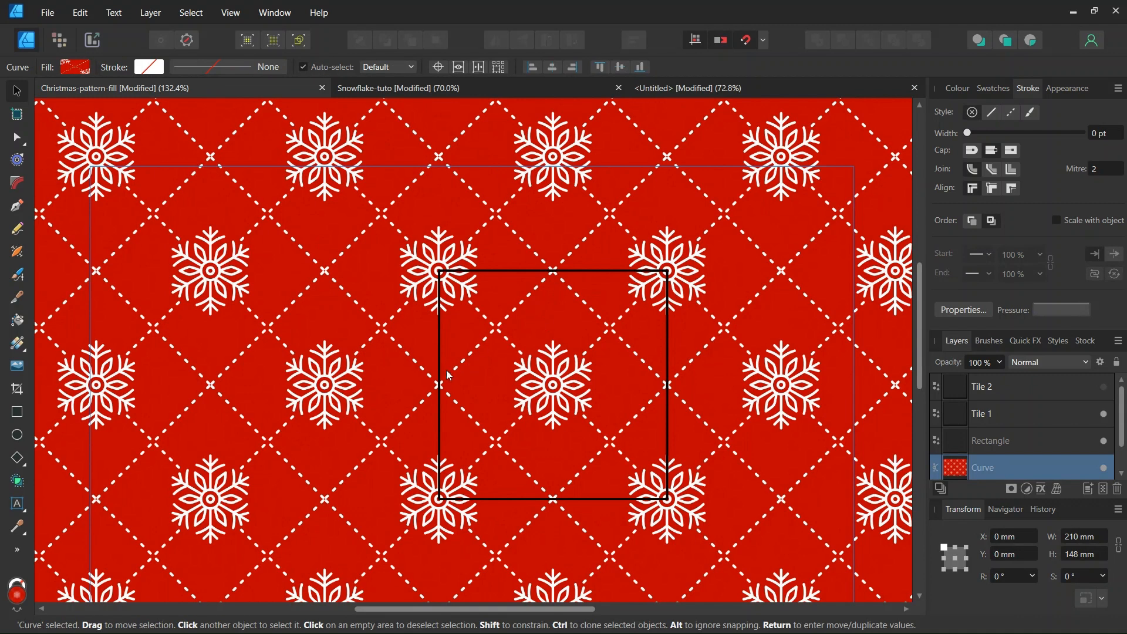
pyautogui.click(646, 93)
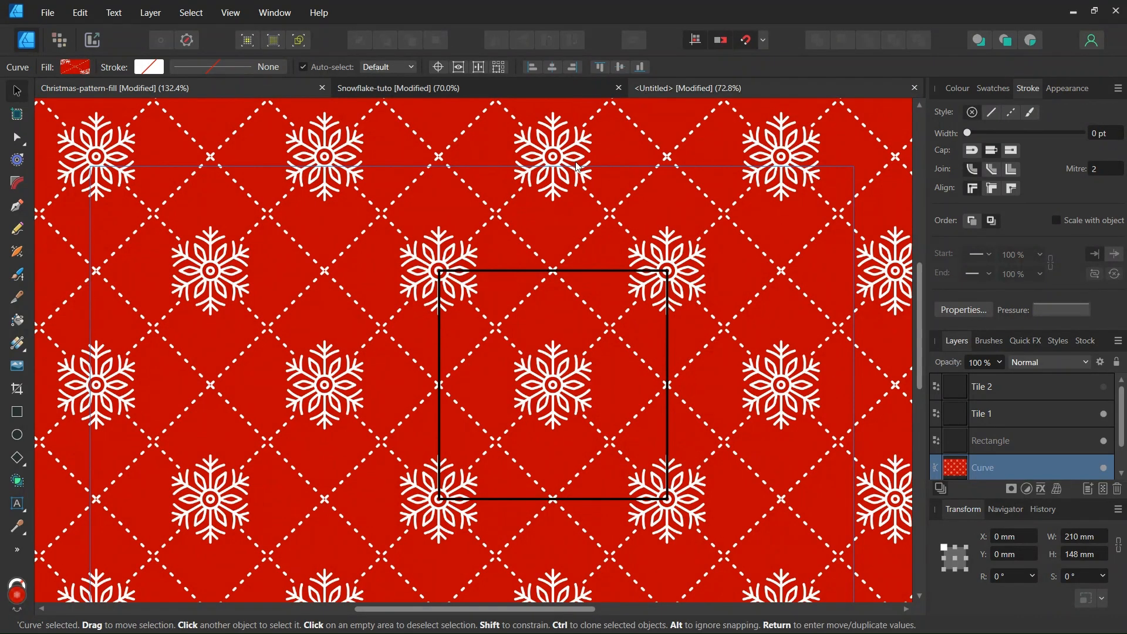
pyautogui.click(16, 205)
pyautogui.click(61, 68)
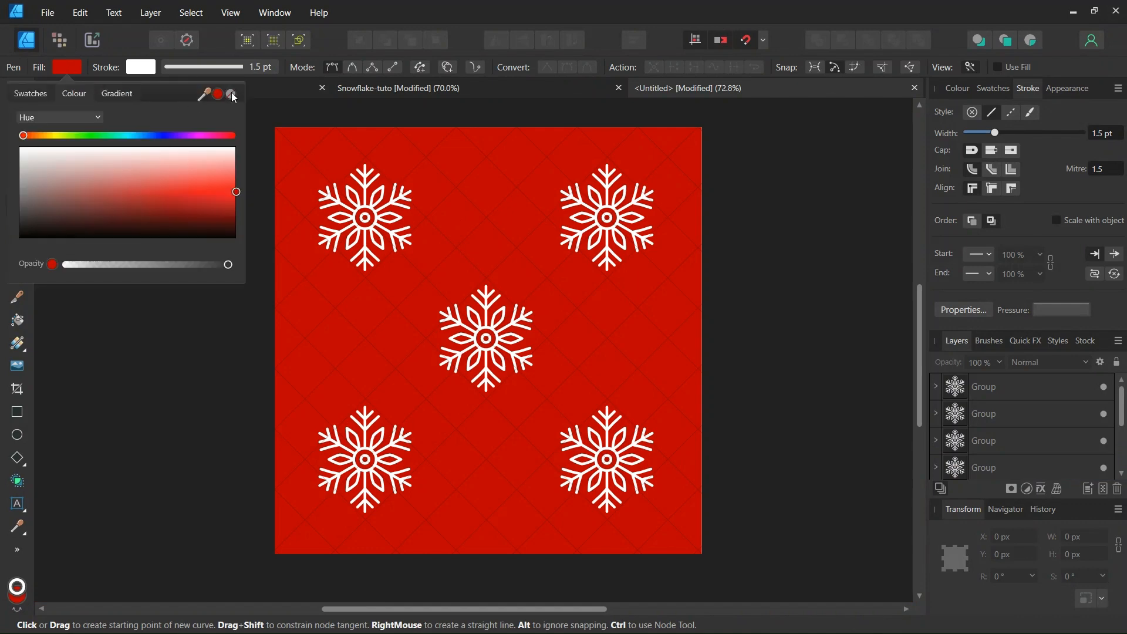
pyautogui.click(231, 94)
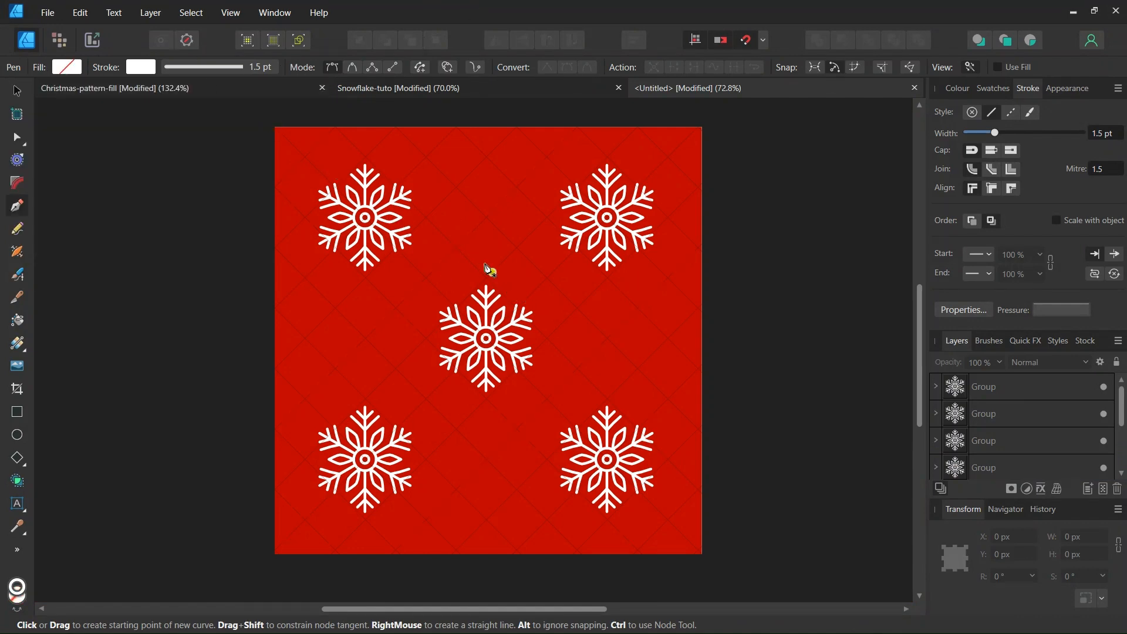
pyautogui.scroll(1, 409, 315)
pyautogui.click(502, 196)
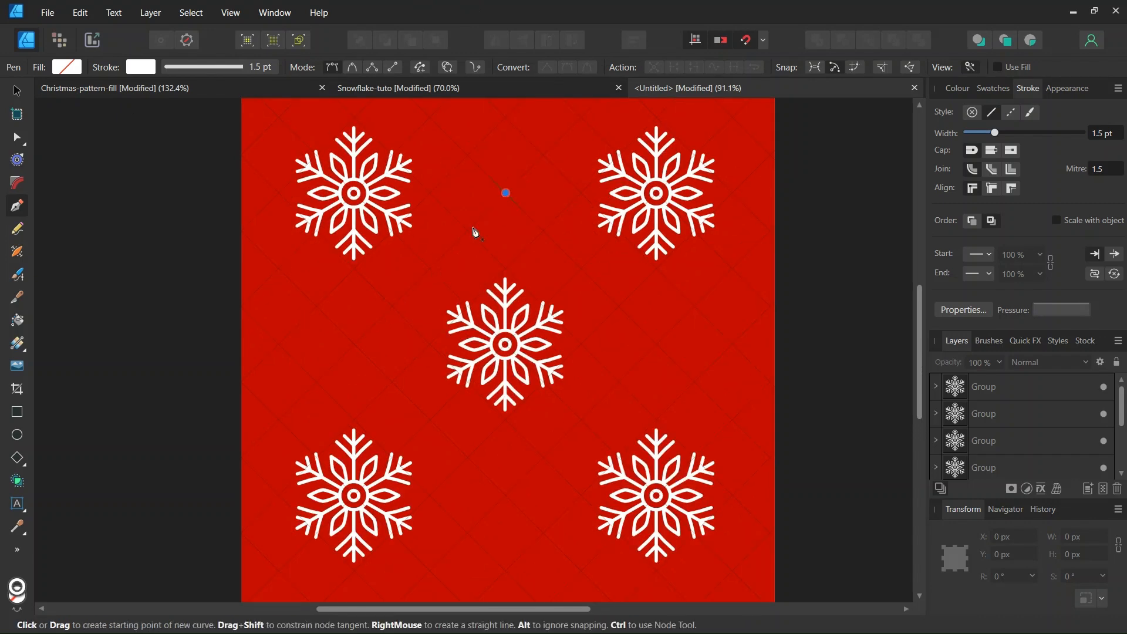
pyautogui.click(354, 345)
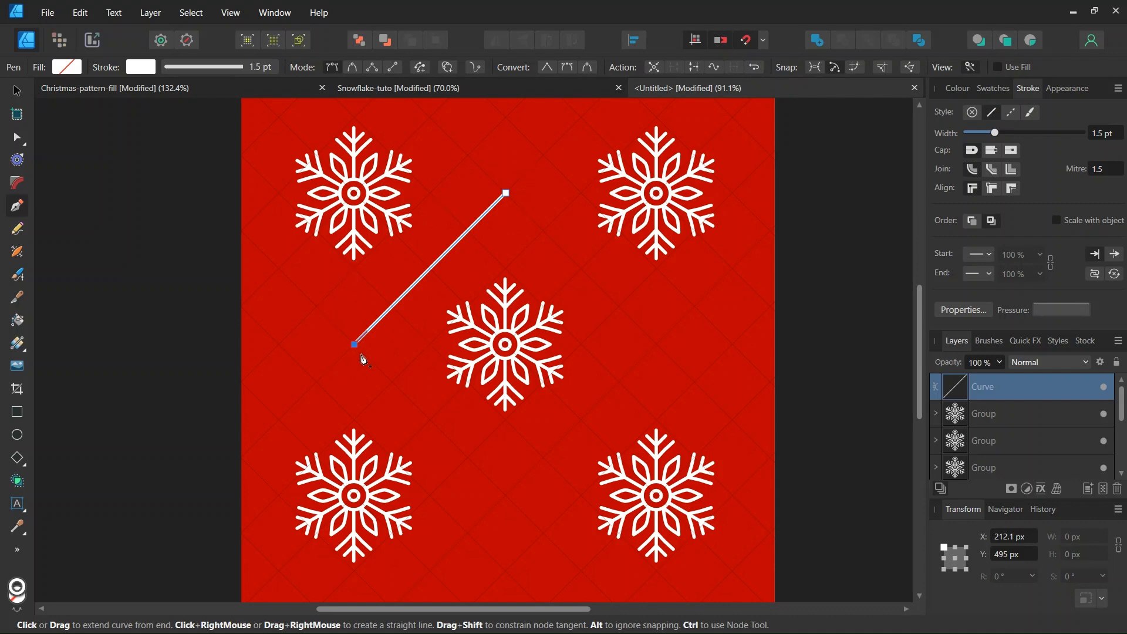
# Give the diagonal line a dashed stroke with a dash of 1 and a gap of 3.
pyautogui.click(246, 69)
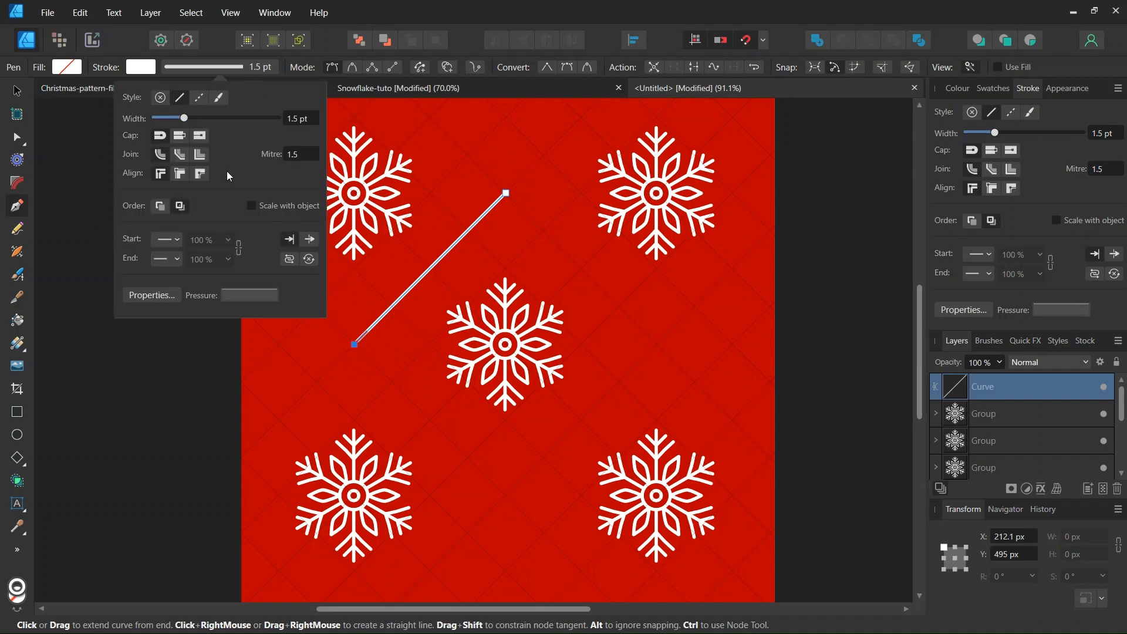
pyautogui.click(199, 98)
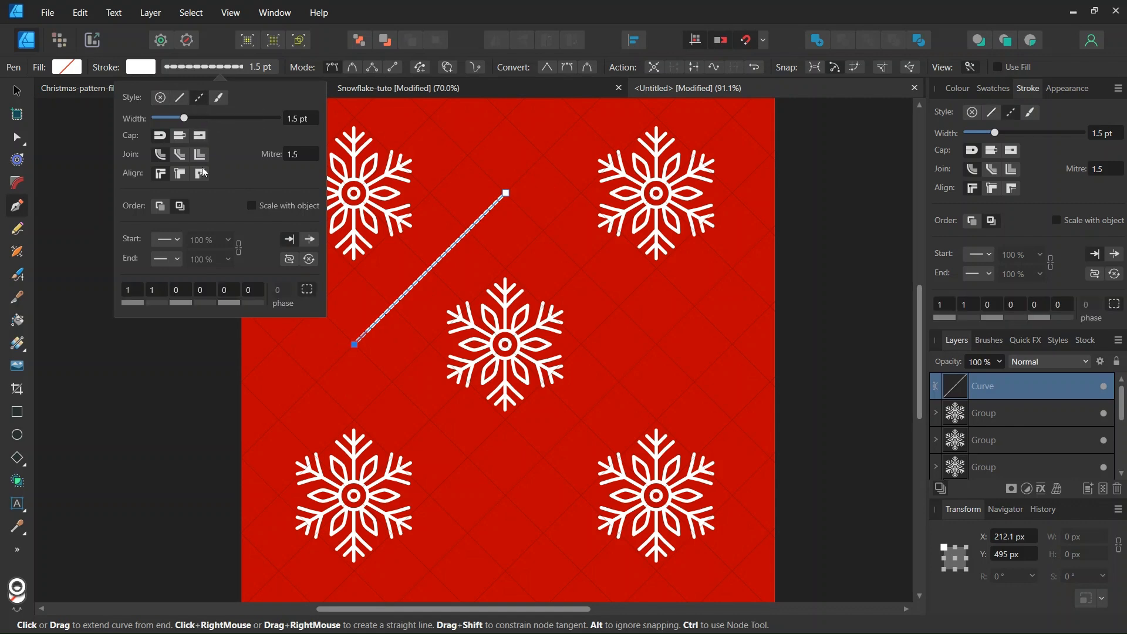
pyautogui.scroll(3, 414, 297)
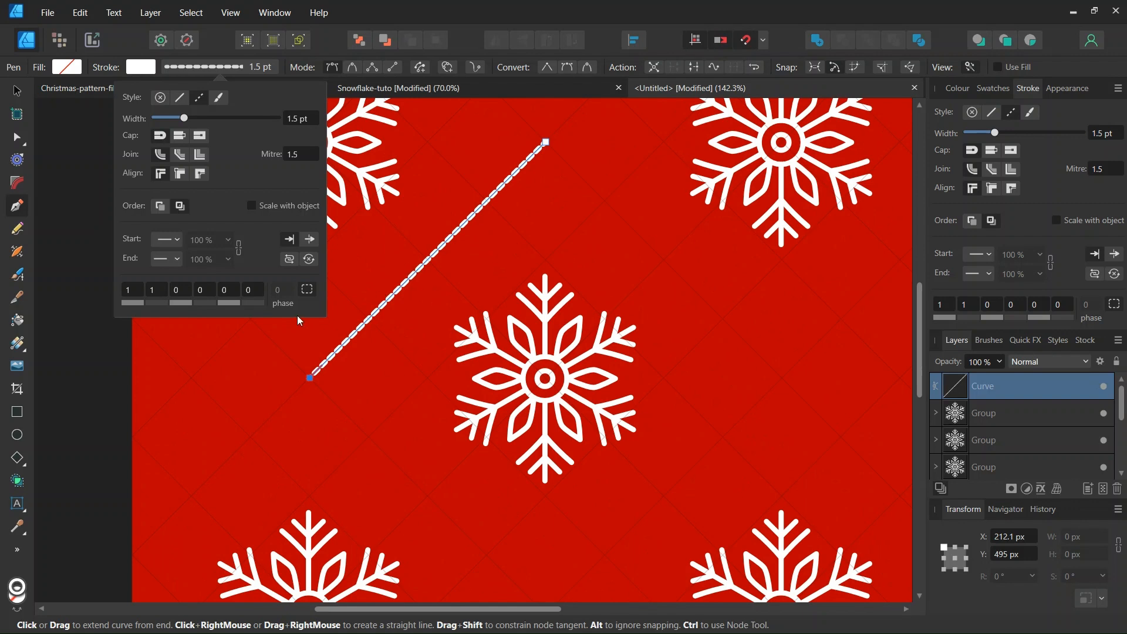
pyautogui.click(156, 290)
pyautogui.write('2')
pyautogui.scroll(3, 378, 296)
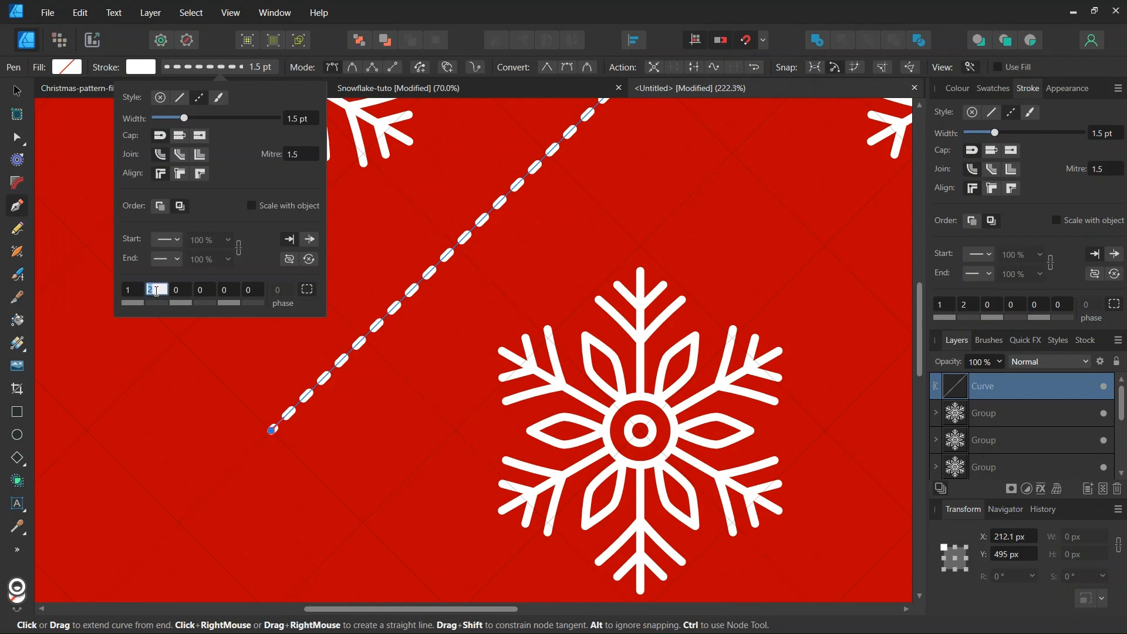
pyautogui.write('3')
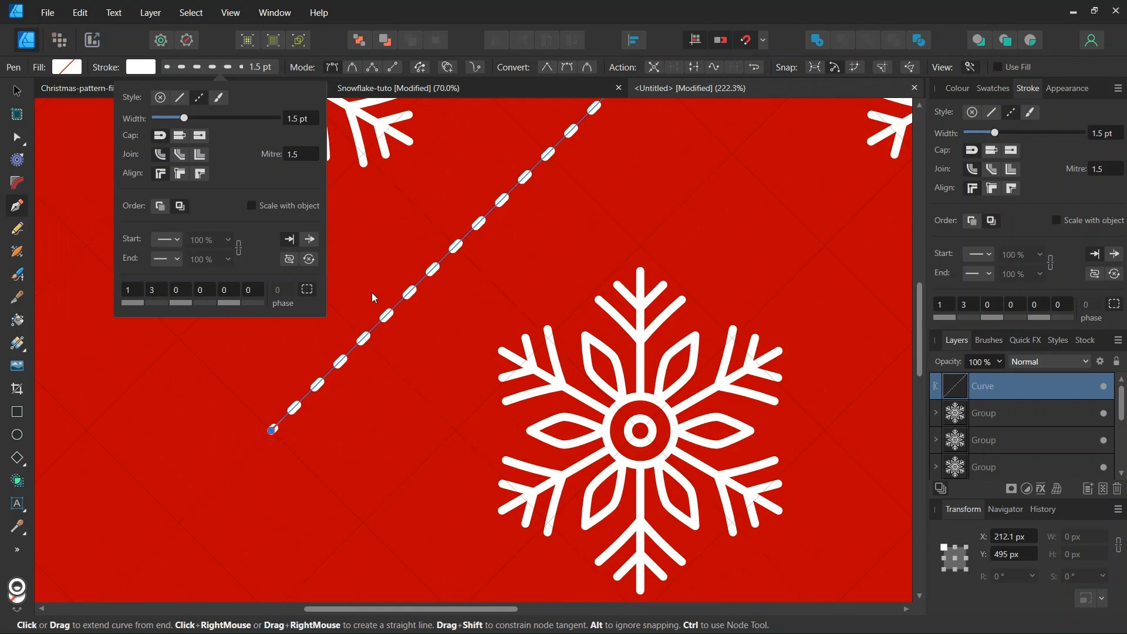
pyautogui.scroll(-3, 423, 320)
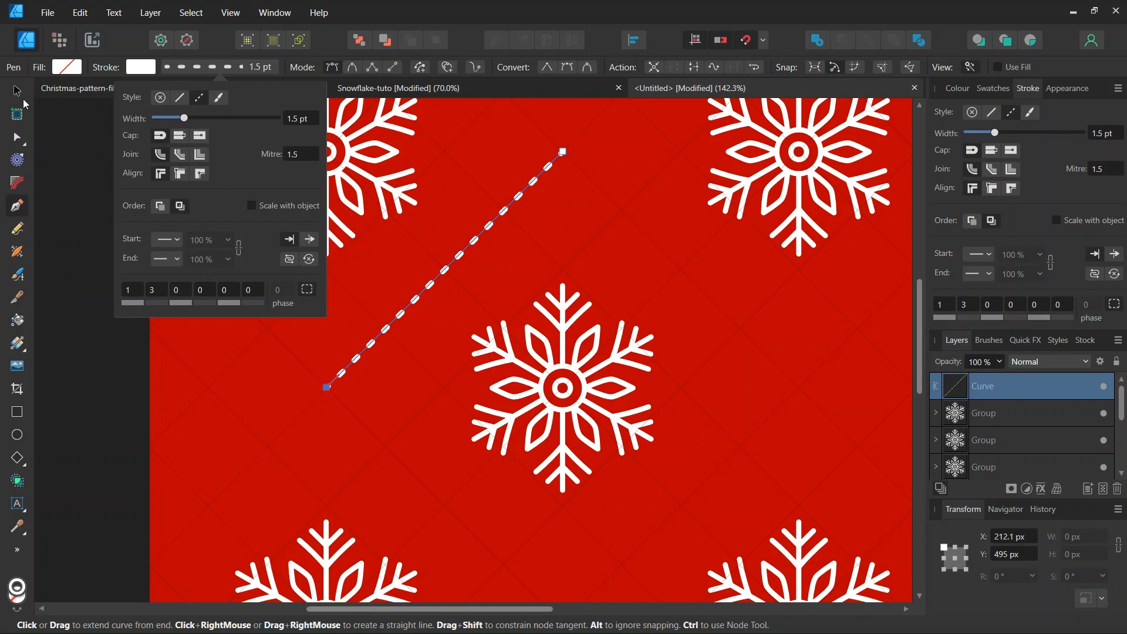
# Show the dashed line's transform origin and place it at the centre of the central snowflake.
pyautogui.press('v')
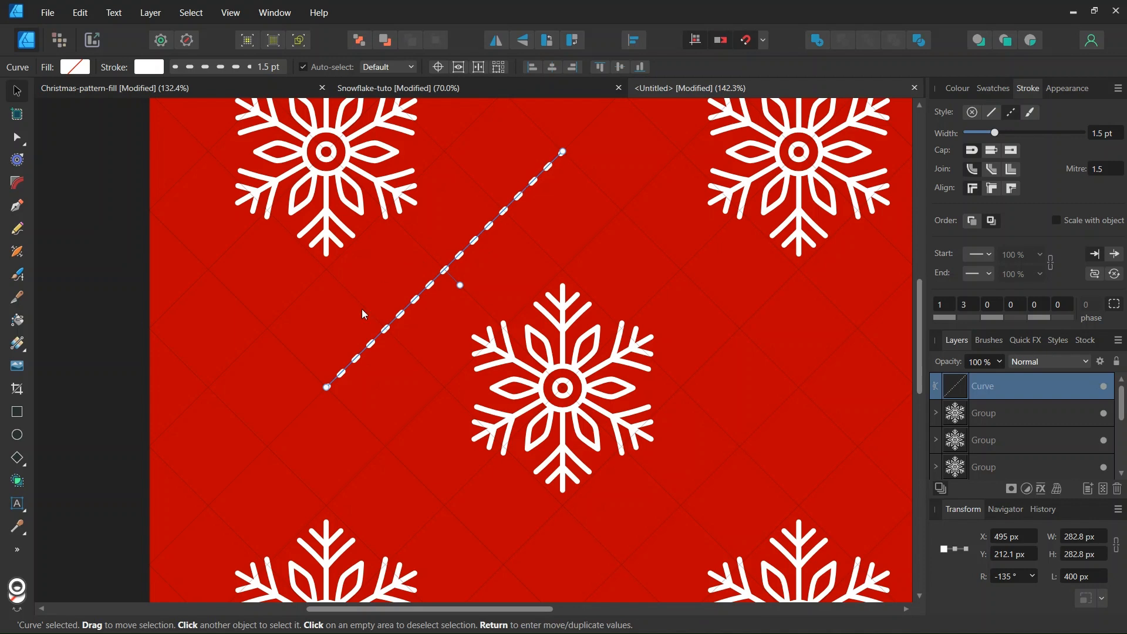
pyautogui.click(437, 66)
pyautogui.moveTo(443, 269); pyautogui.dragTo(562, 387)
pyautogui.scroll(4, 578, 396)
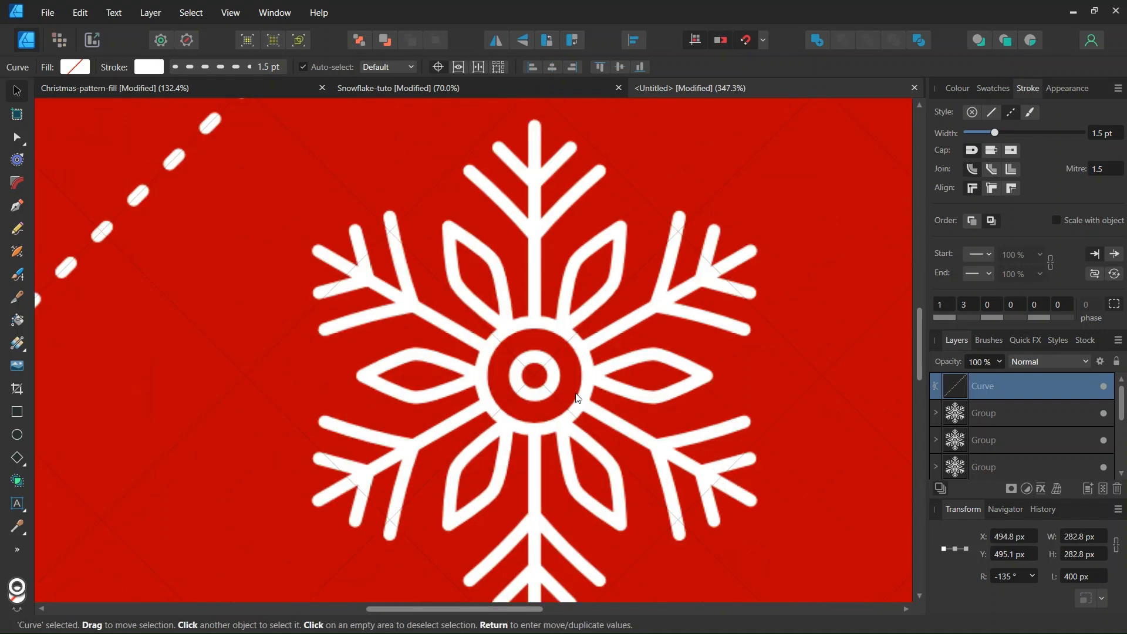
pyautogui.scroll(2, 578, 398)
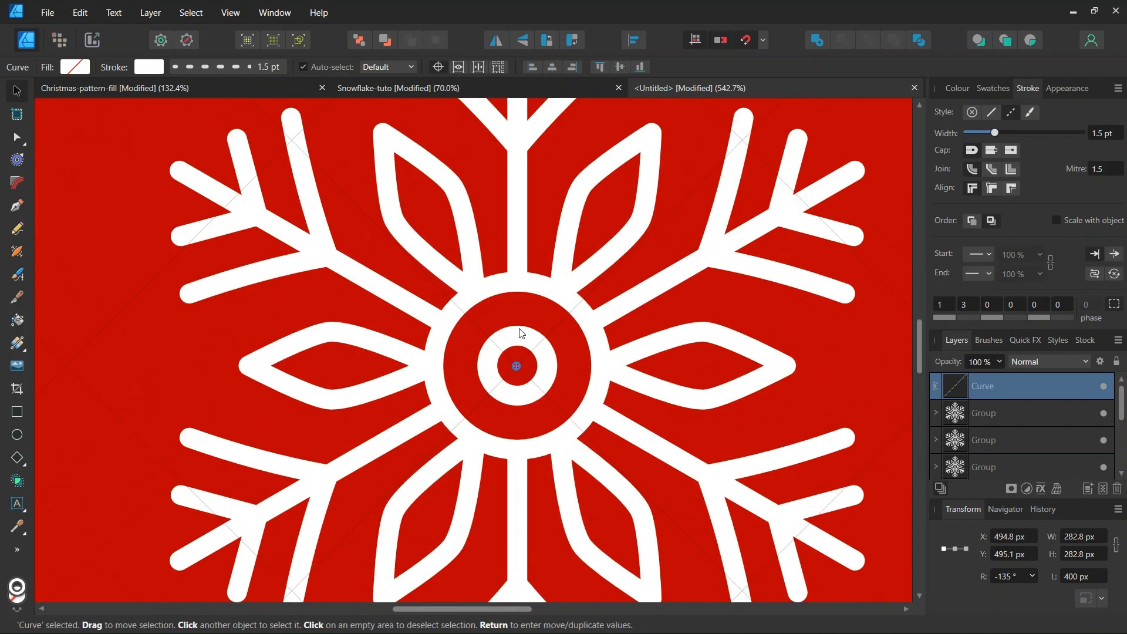
pyautogui.scroll(-6, 467, 387)
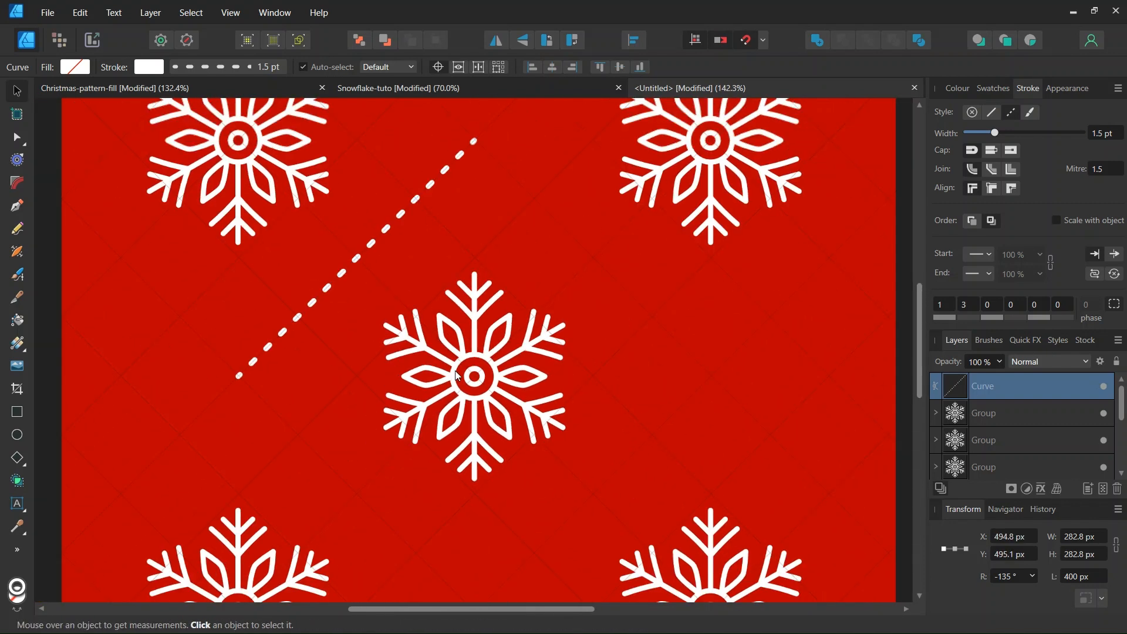
# Duplicate the dashed line with 3 copies rotated 90° about its origin to form a diamond around the central snowflake.
pyautogui.press('Return')
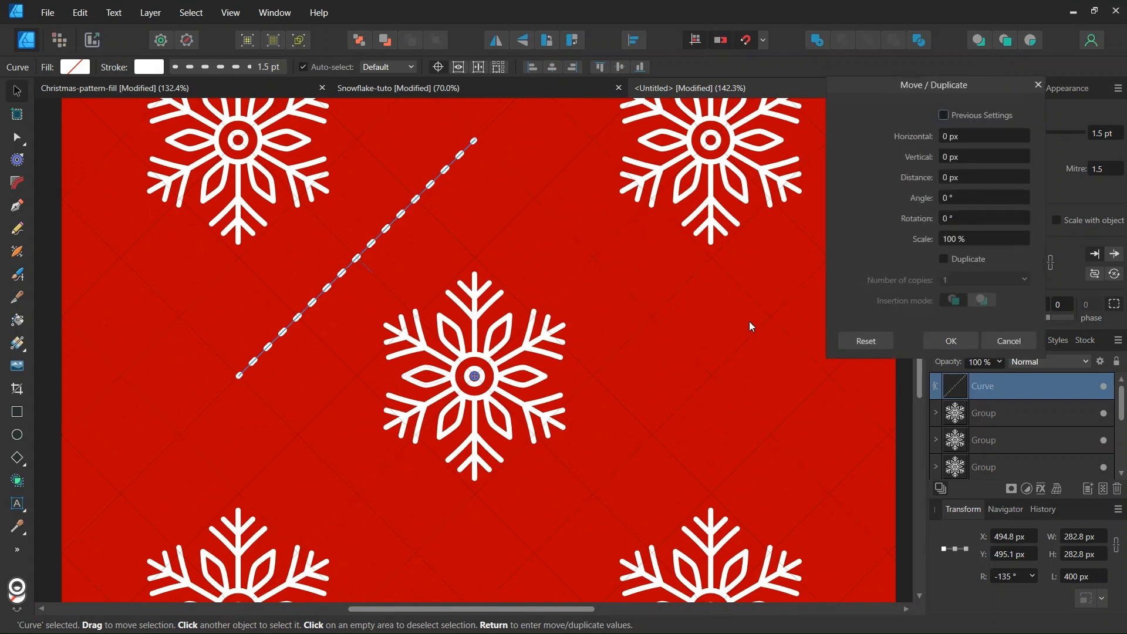
pyautogui.click(945, 259)
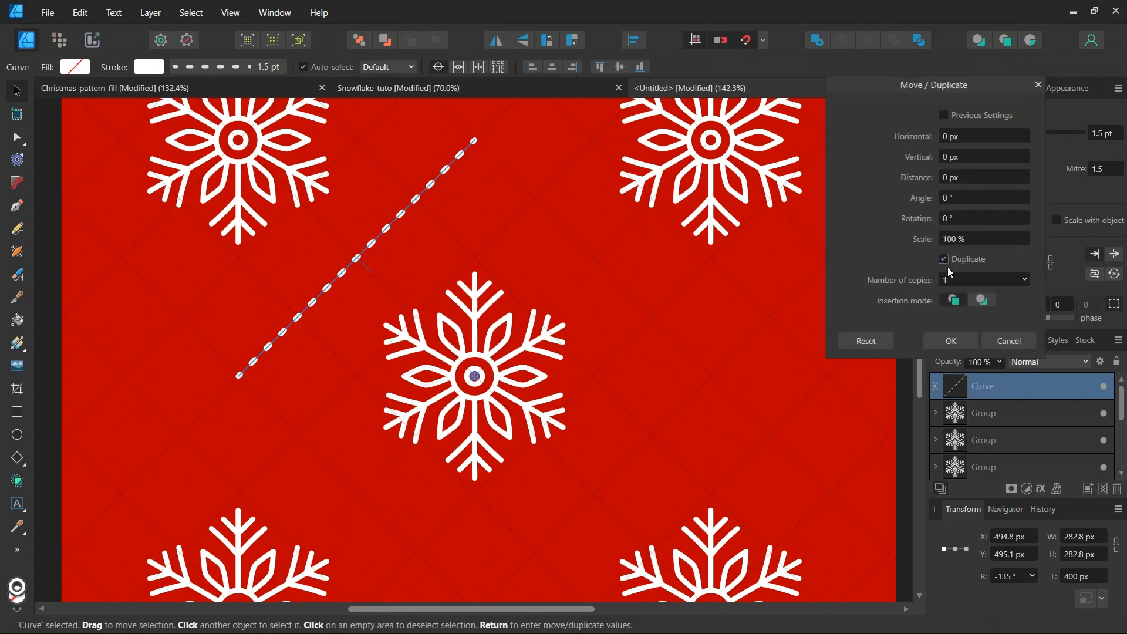
pyautogui.click(952, 279)
pyautogui.write('3')
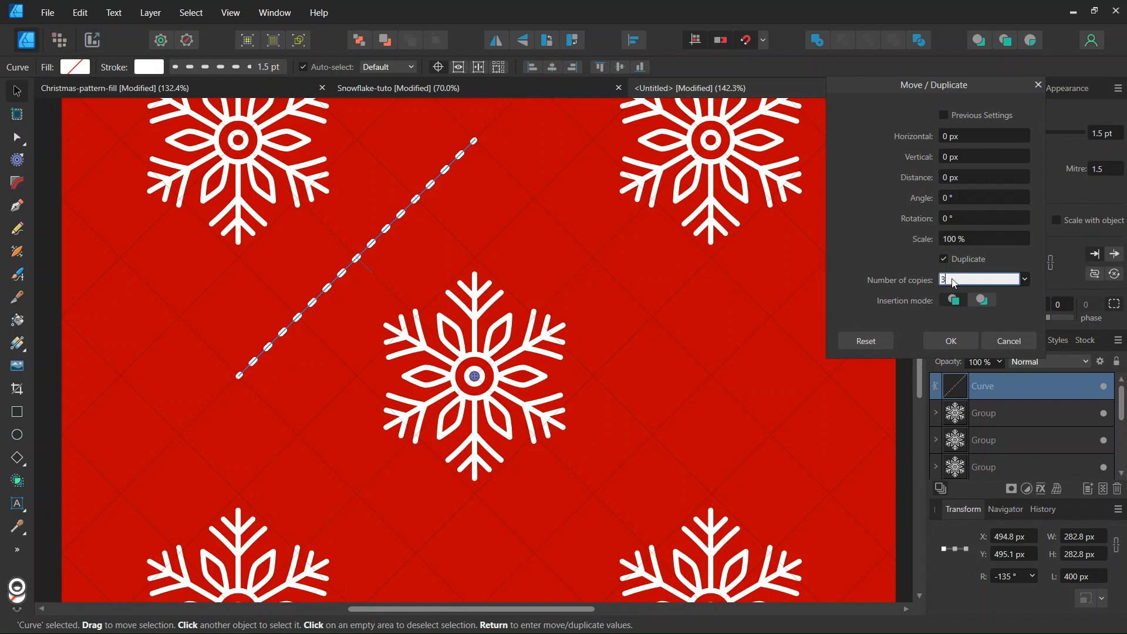
pyautogui.click(960, 221)
pyautogui.write('90')
pyautogui.press('Return')
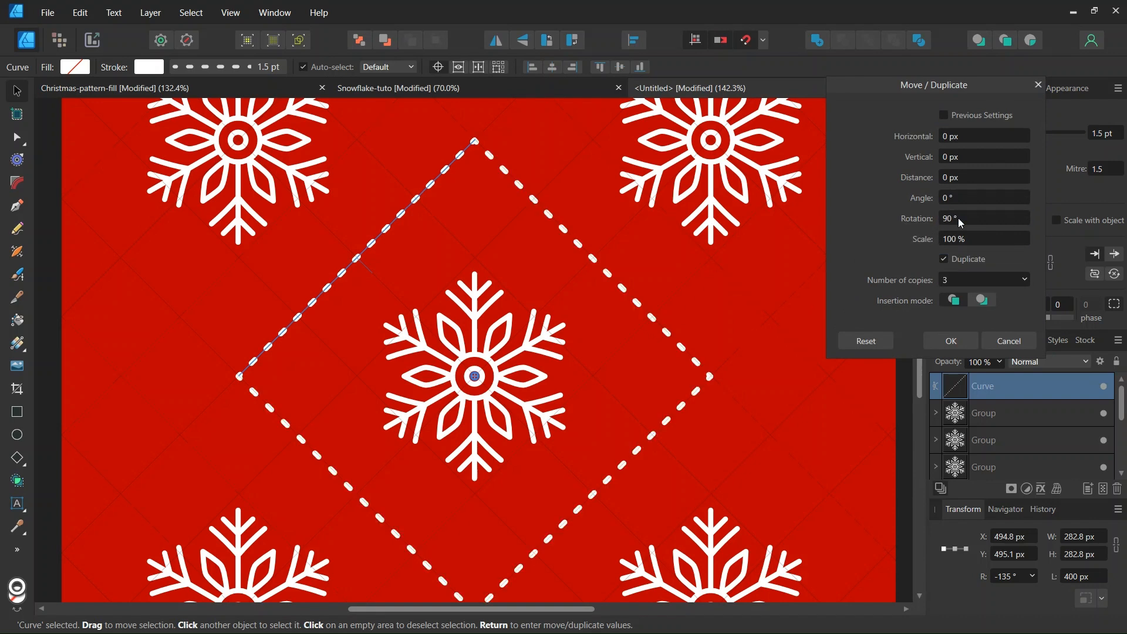
pyautogui.click(942, 342)
# Deselect the lines and compare the dashed diamond with the finished pattern in the Christmas-pattern-fill document.
pyautogui.scroll(-2, 472, 394)
pyautogui.click(164, 314)
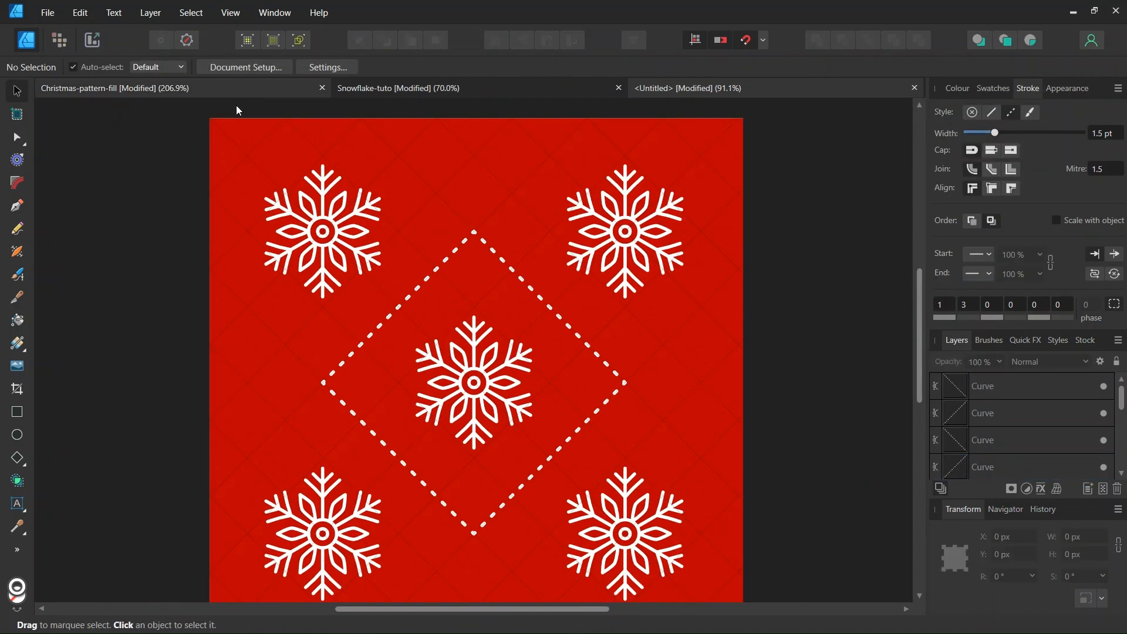
pyautogui.click(237, 88)
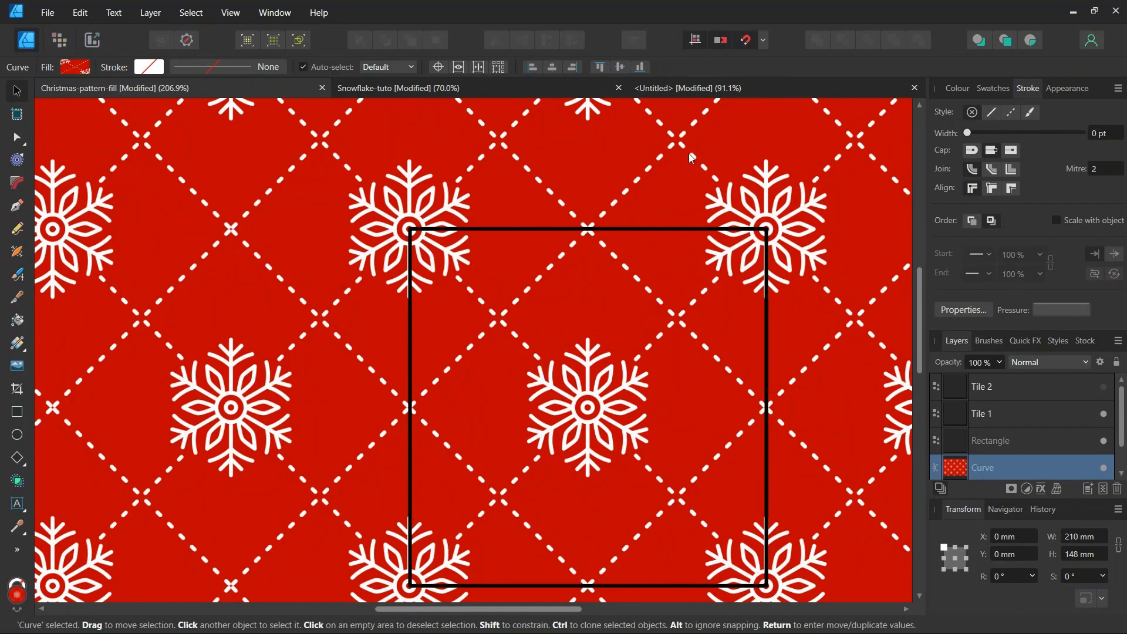
# Return to the untitled document and draw a dashed line at -45°, about 163.5 px long, between the upper-left and central snowflakes with the Pen tool.
pyautogui.click(681, 88)
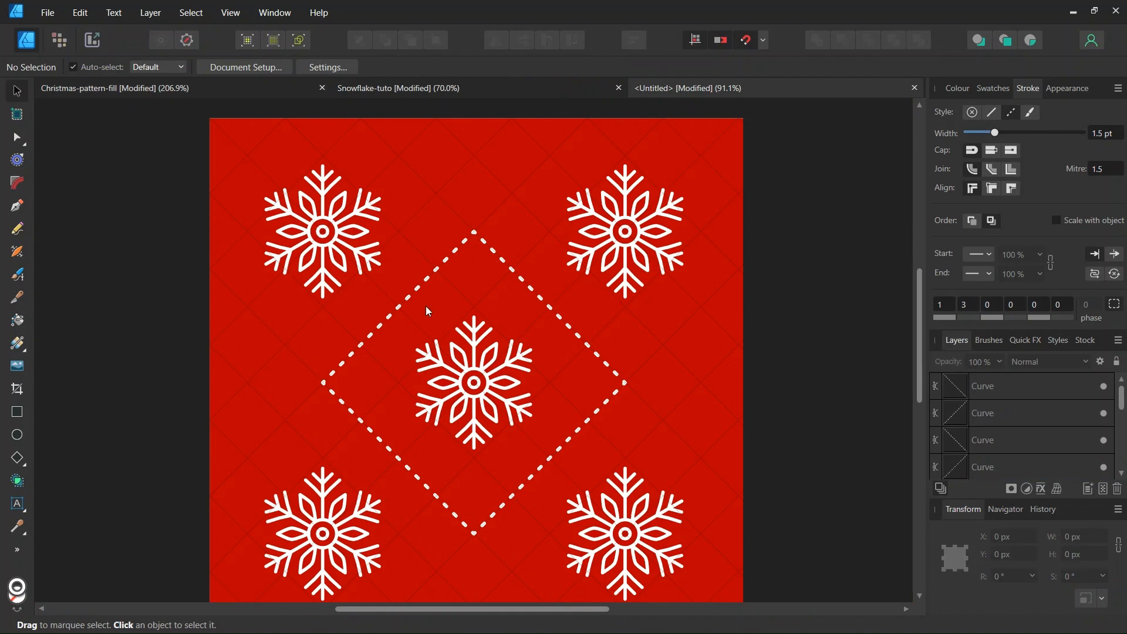
pyautogui.click(17, 209)
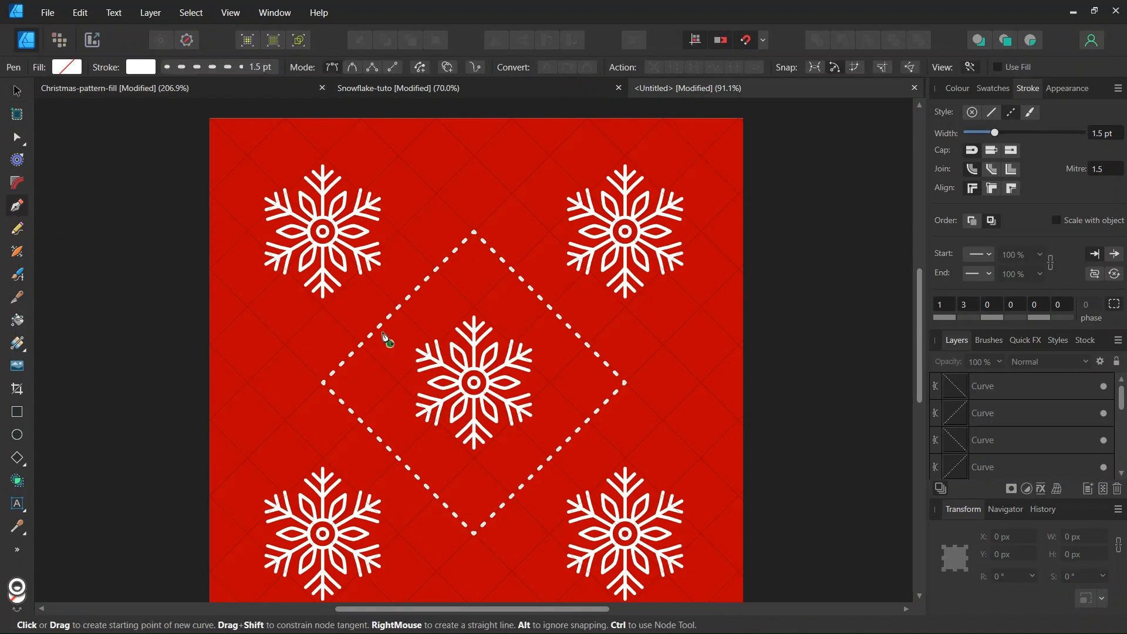
pyautogui.click(368, 277)
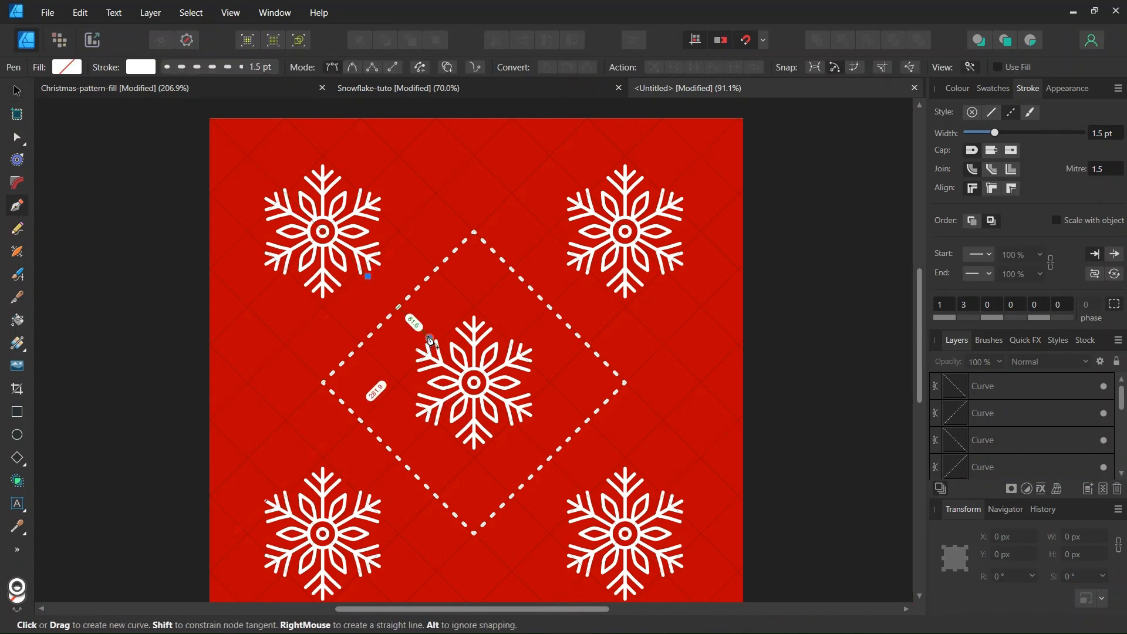
pyautogui.click(429, 338)
pyautogui.click(17, 92)
# Place the short dashed line's transform origin at the centre of the central snowflake.
pyautogui.scroll(5, 413, 341)
pyautogui.scroll(1, 422, 235)
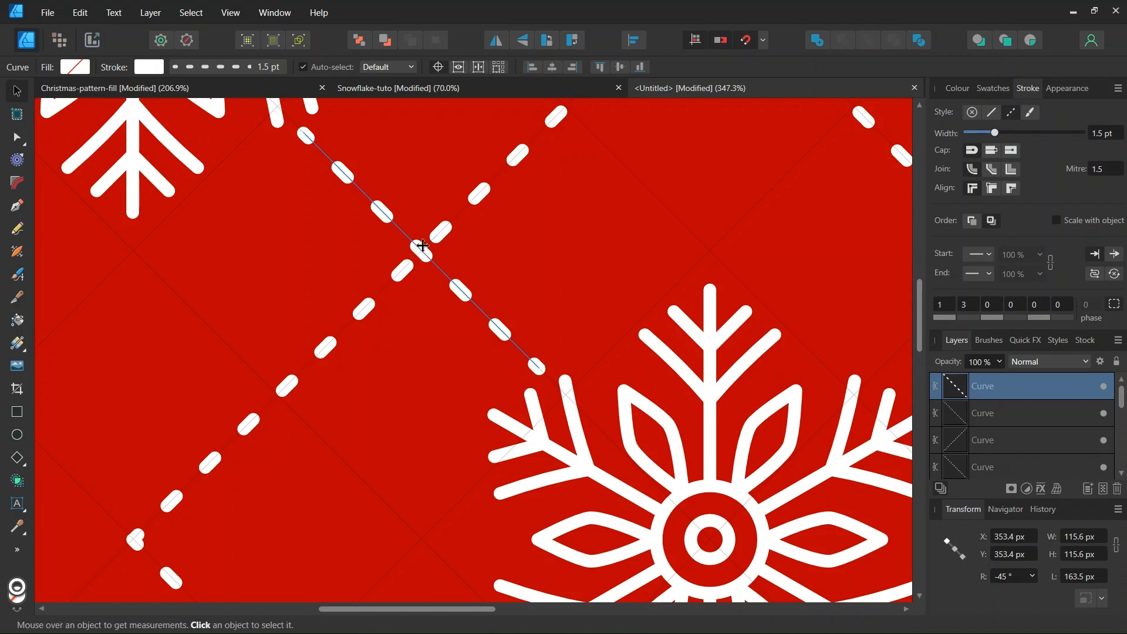
pyautogui.scroll(-2, 421, 254)
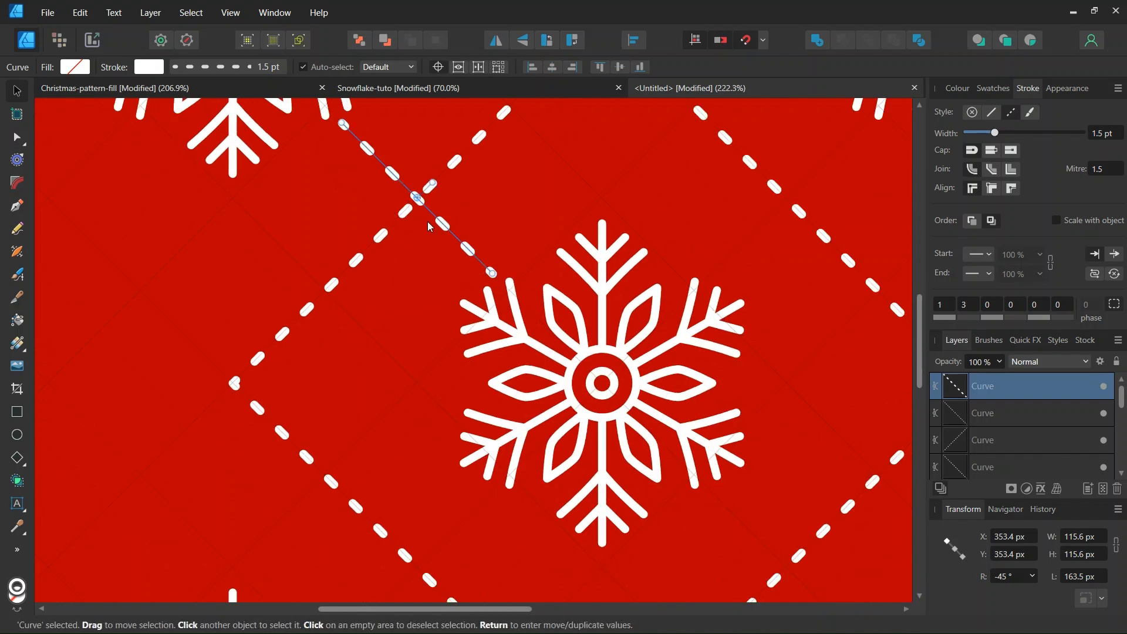
pyautogui.moveTo(417, 197); pyautogui.dragTo(602, 383)
pyautogui.scroll(2, 618, 393)
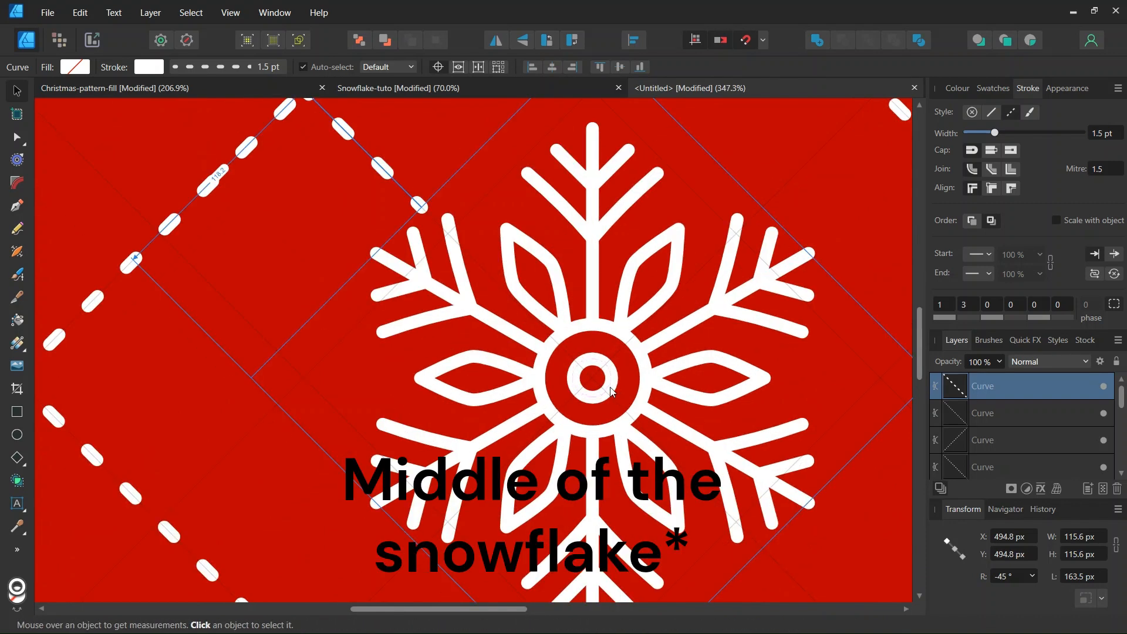
pyautogui.scroll(-2, 611, 392)
pyautogui.scroll(-3, 610, 388)
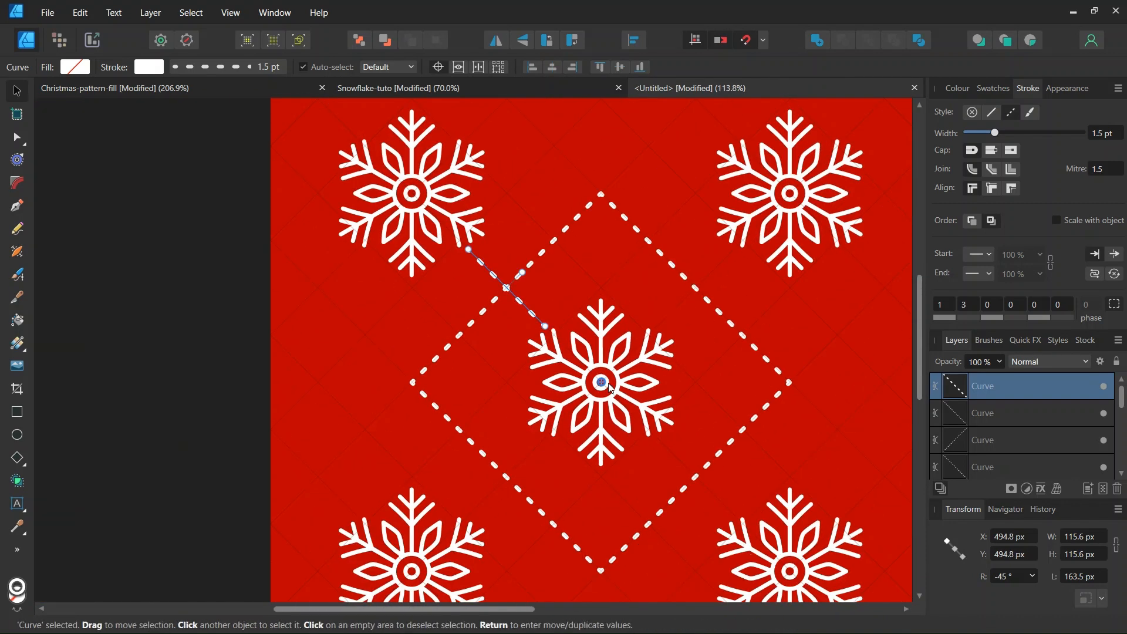
# Duplicate the short dashed line with 3 copies rotated 90° about its origin, reusing the previous settings, and deselect everything.
pyautogui.press('Return')
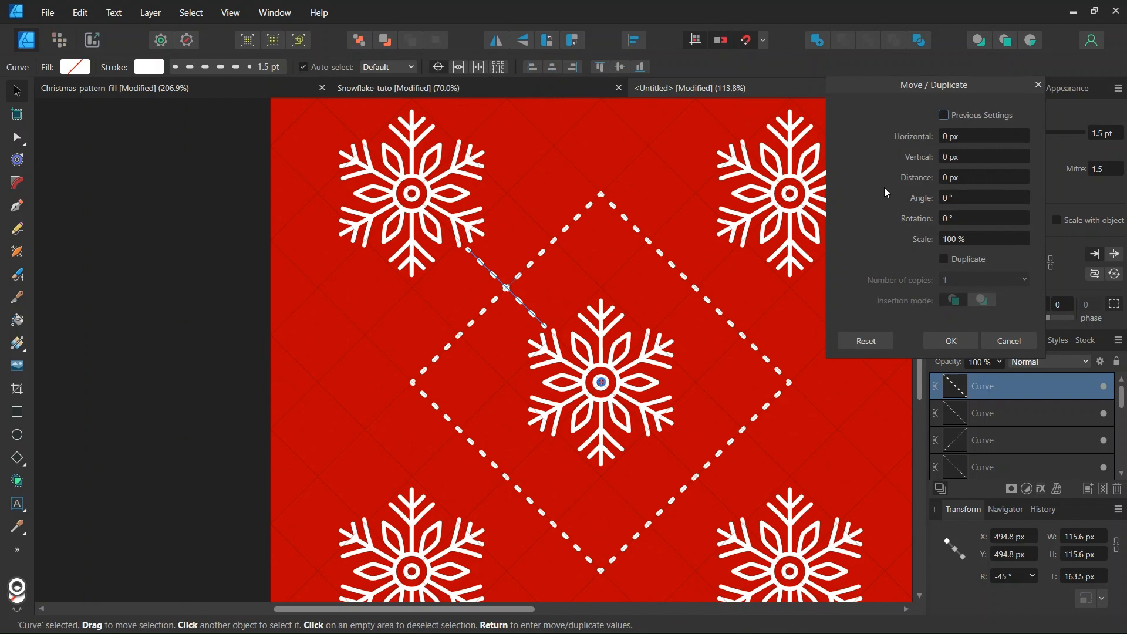
pyautogui.click(944, 116)
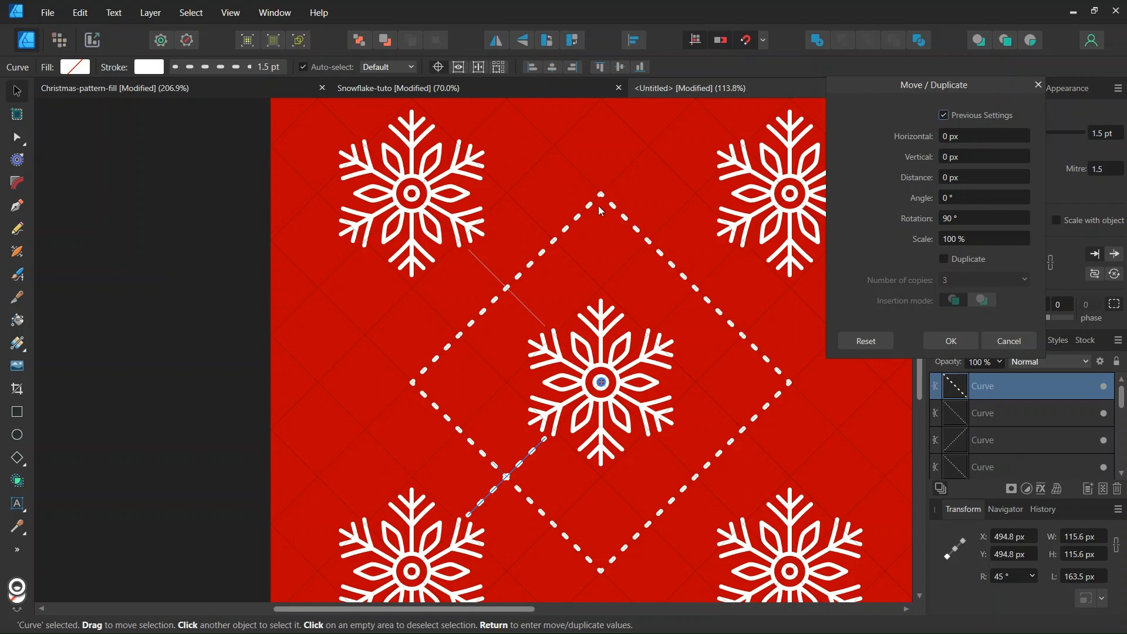
pyautogui.click(944, 260)
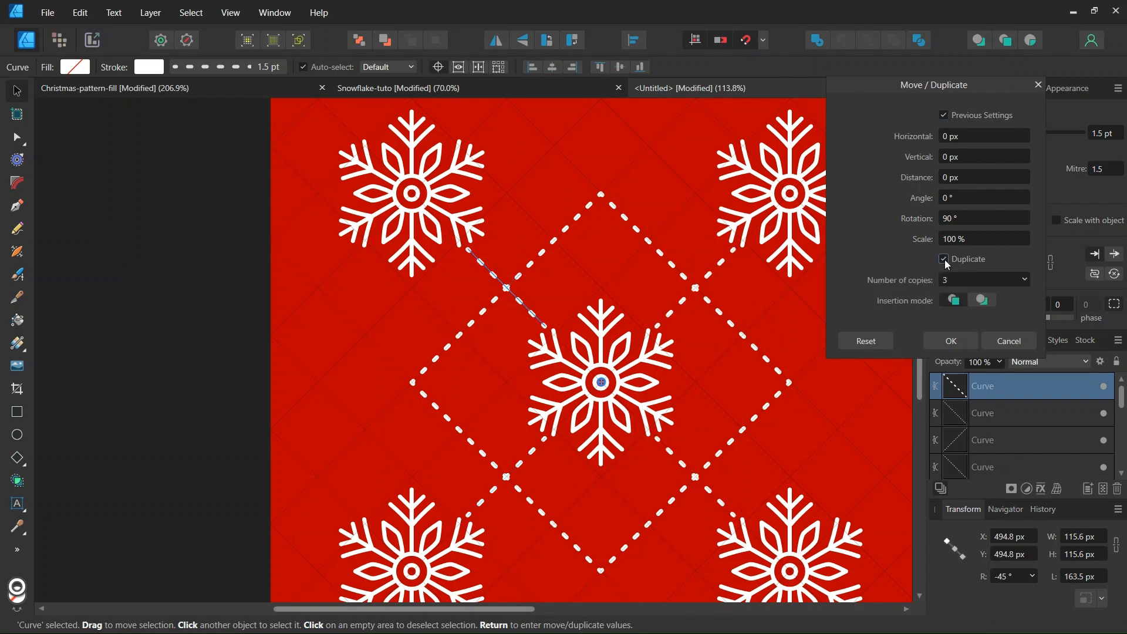
pyautogui.click(949, 341)
pyautogui.scroll(-2, 766, 357)
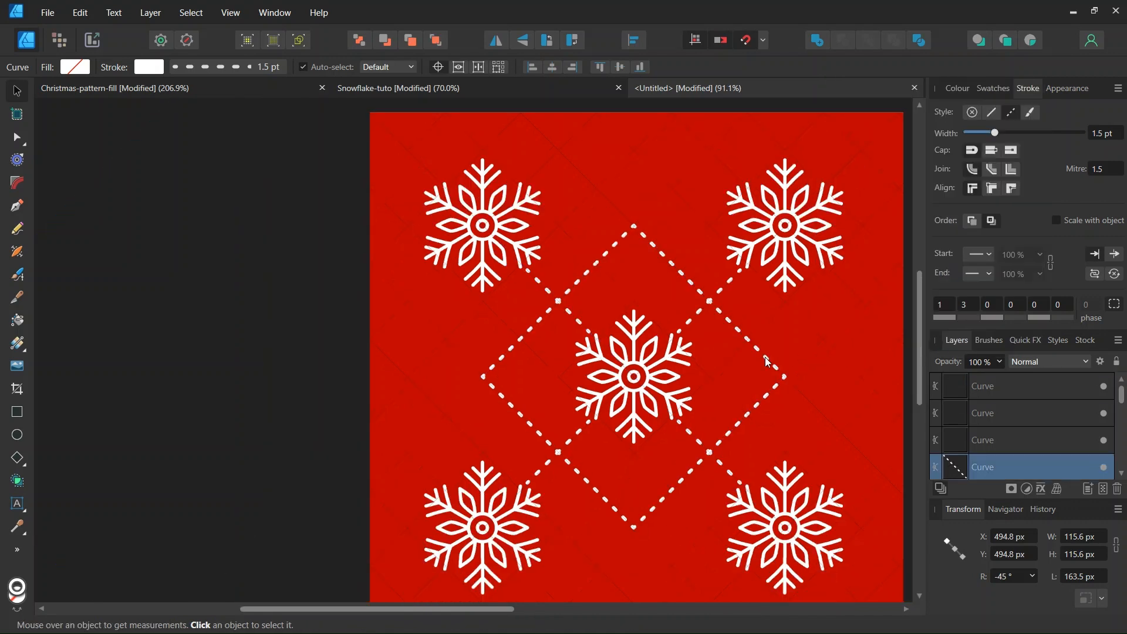
pyautogui.click(370, 320)
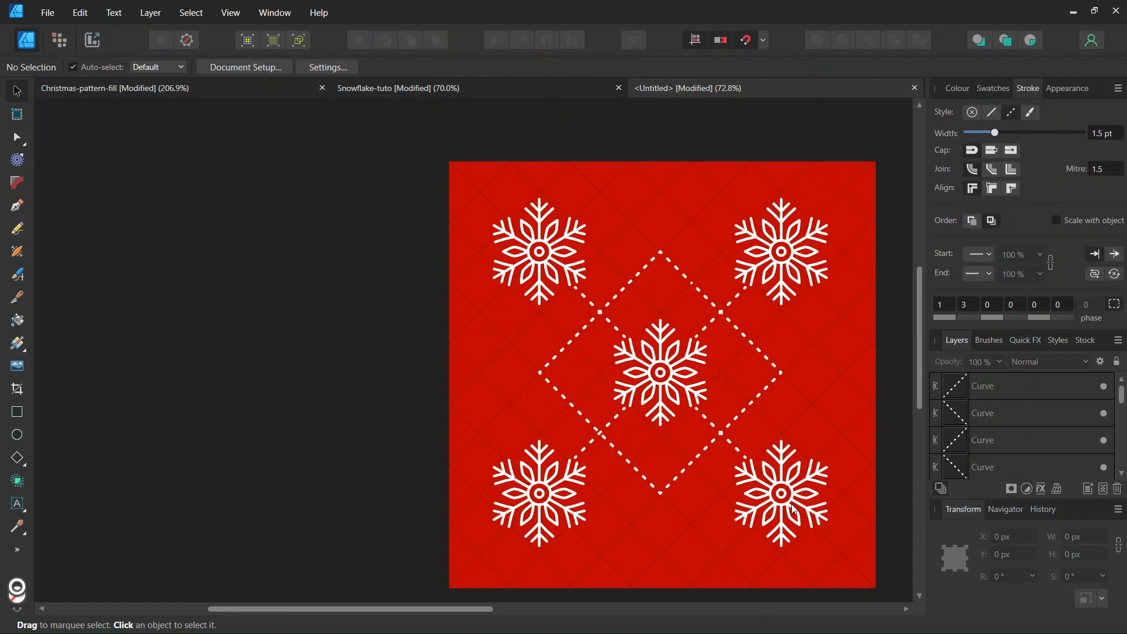
# Select all dashed lines and snowflake groups above the red background and set their colour noise to 53 %.
pyautogui.click(1008, 388)
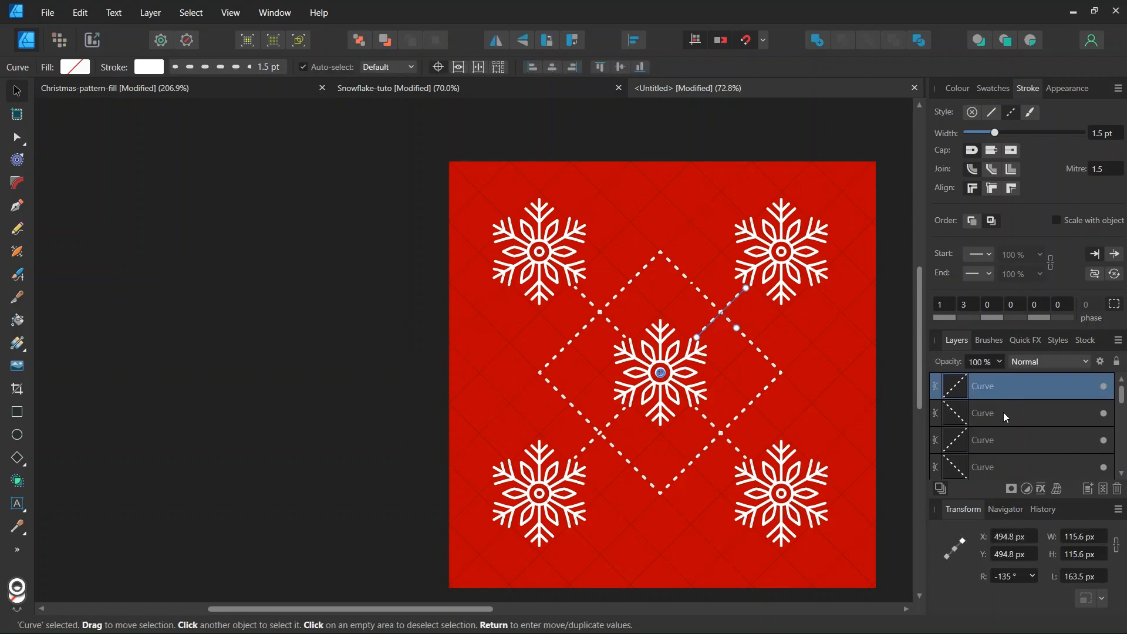
pyautogui.scroll(-5, 1003, 420)
pyautogui.keyDown('shift'); pyautogui.click(995, 418); pyautogui.keyUp('shift')
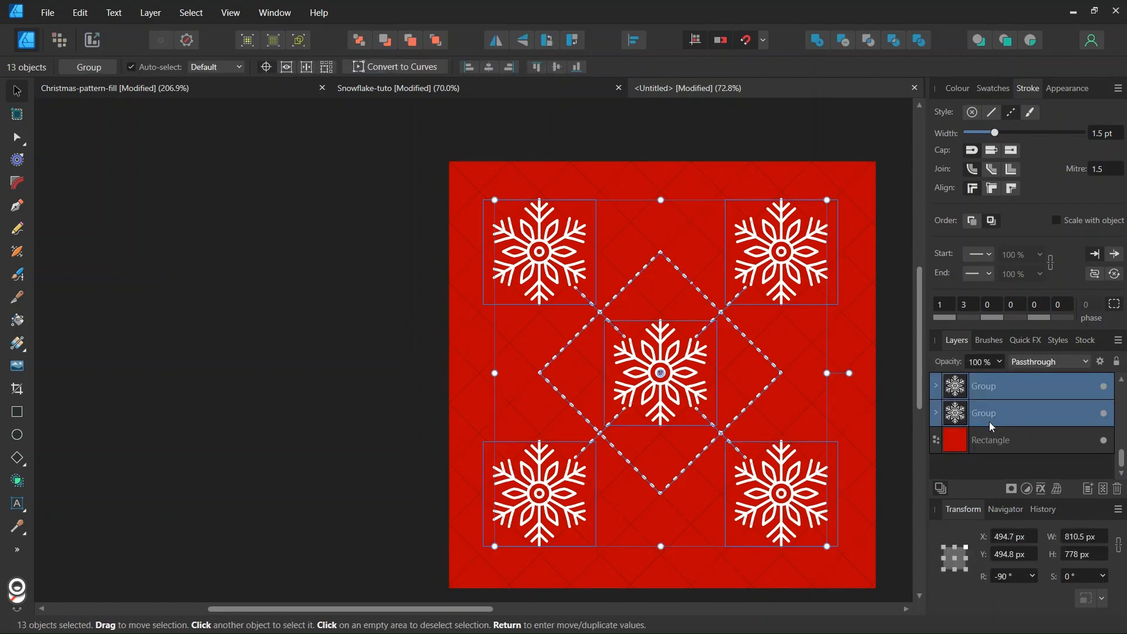
pyautogui.click(958, 89)
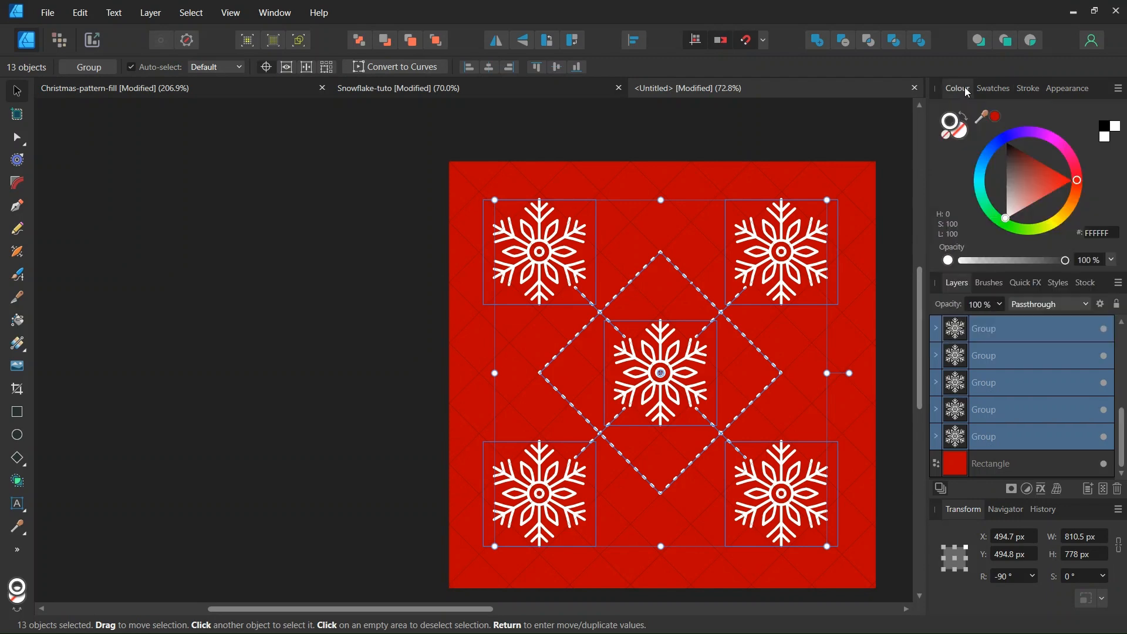
pyautogui.click(949, 262)
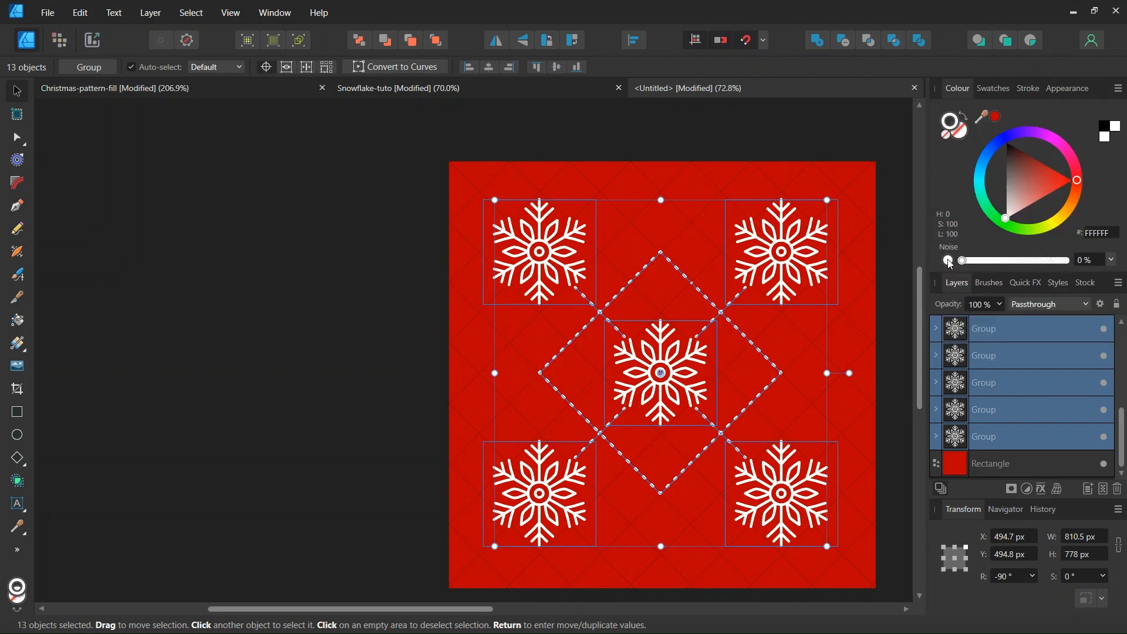
pyautogui.moveTo(963, 262); pyautogui.dragTo(1017, 265)
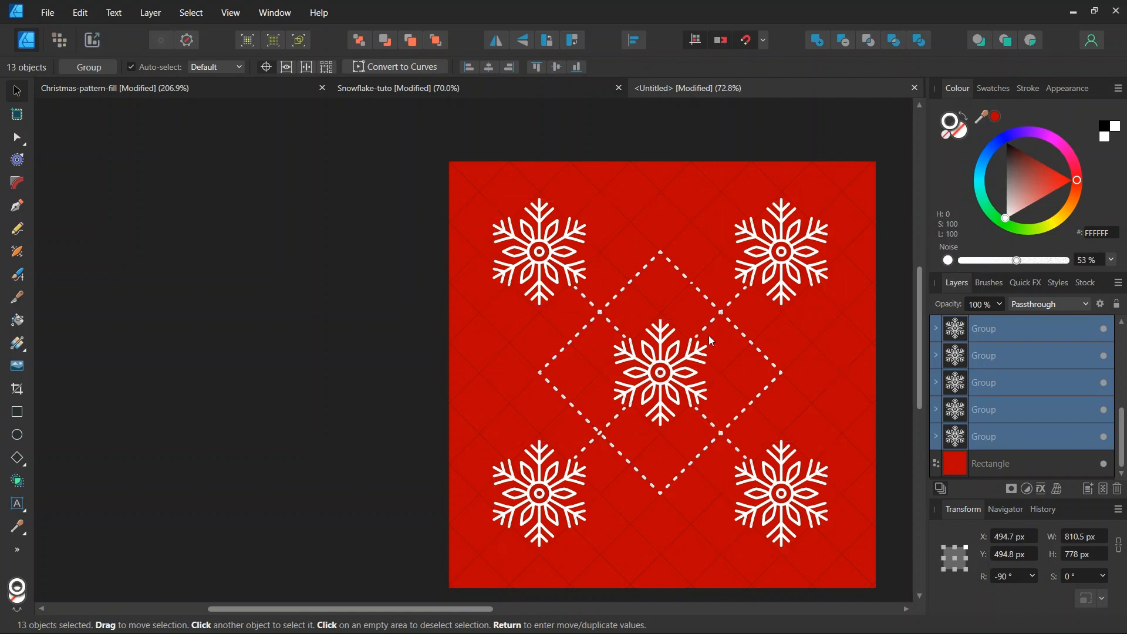
pyautogui.scroll(10, 778, 308)
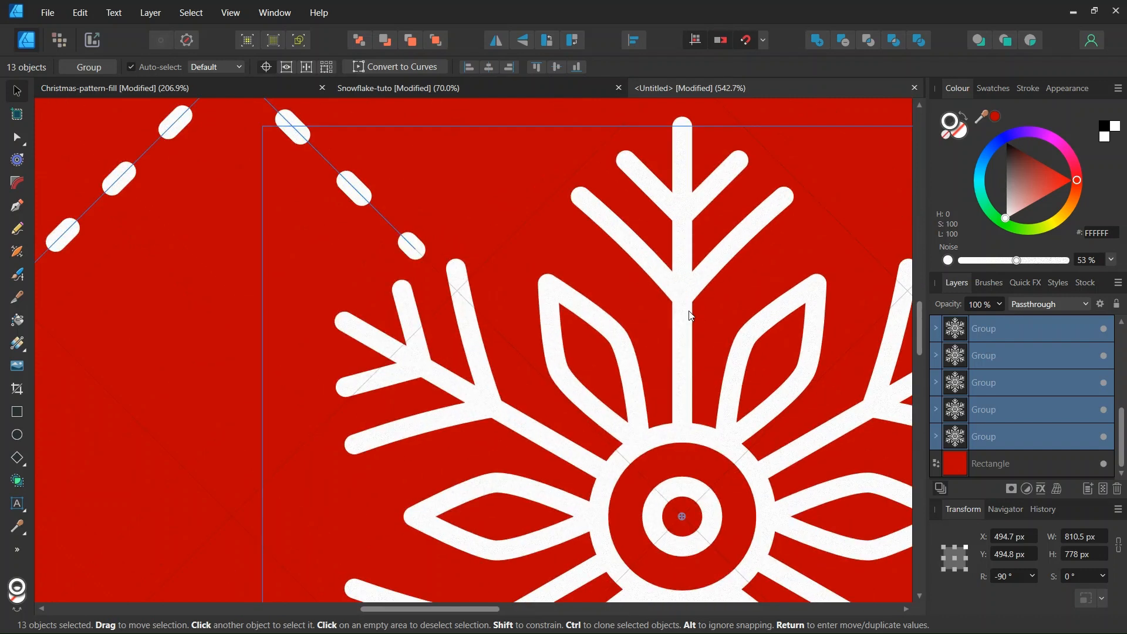
pyautogui.scroll(-1, 690, 322)
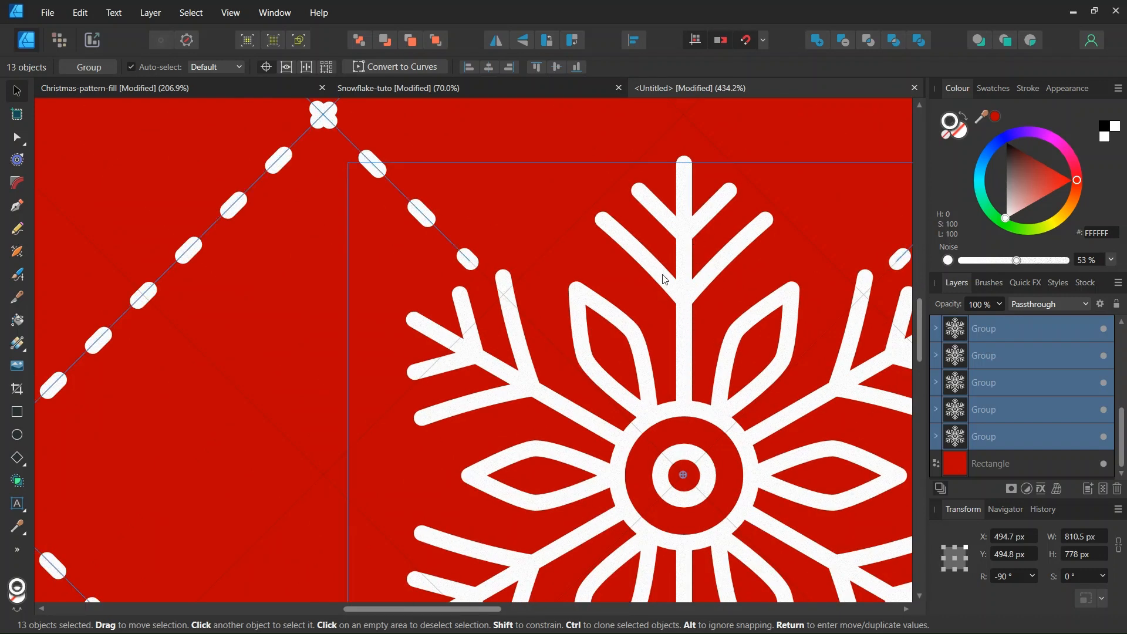
pyautogui.scroll(1, 703, 288)
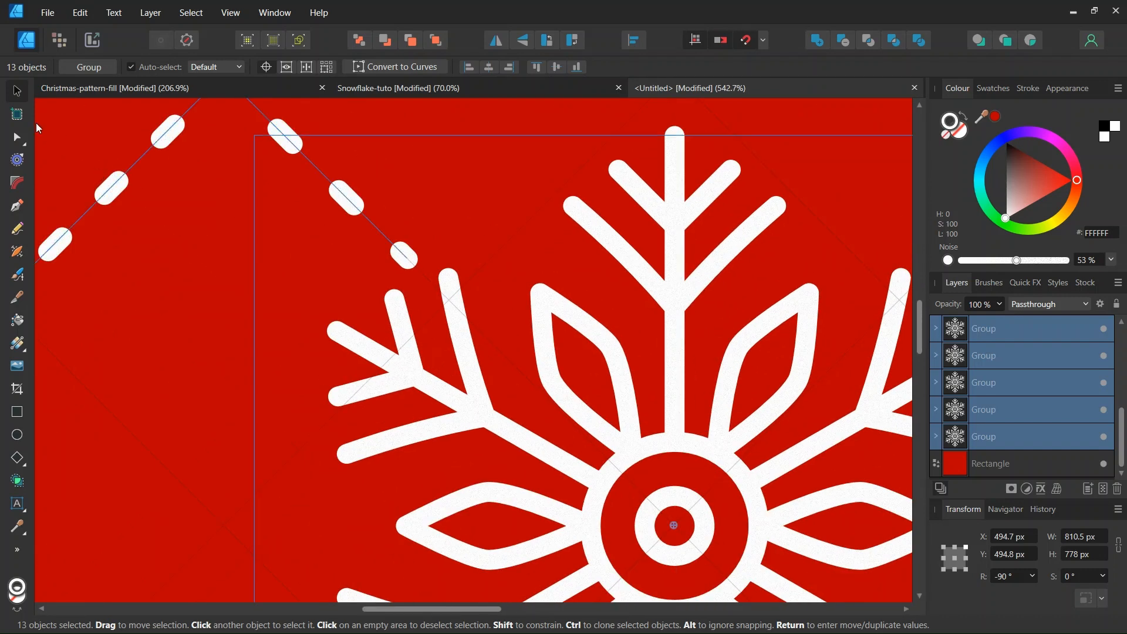
# Set up the Rectangle tool with no fill and no stroke, leaving the red background deselected.
pyautogui.click(190, 344)
pyautogui.scroll(-6, 190, 344)
pyautogui.moveTo(595, 611); pyautogui.dragTo(532, 611)
pyautogui.scroll(-2, 364, 364)
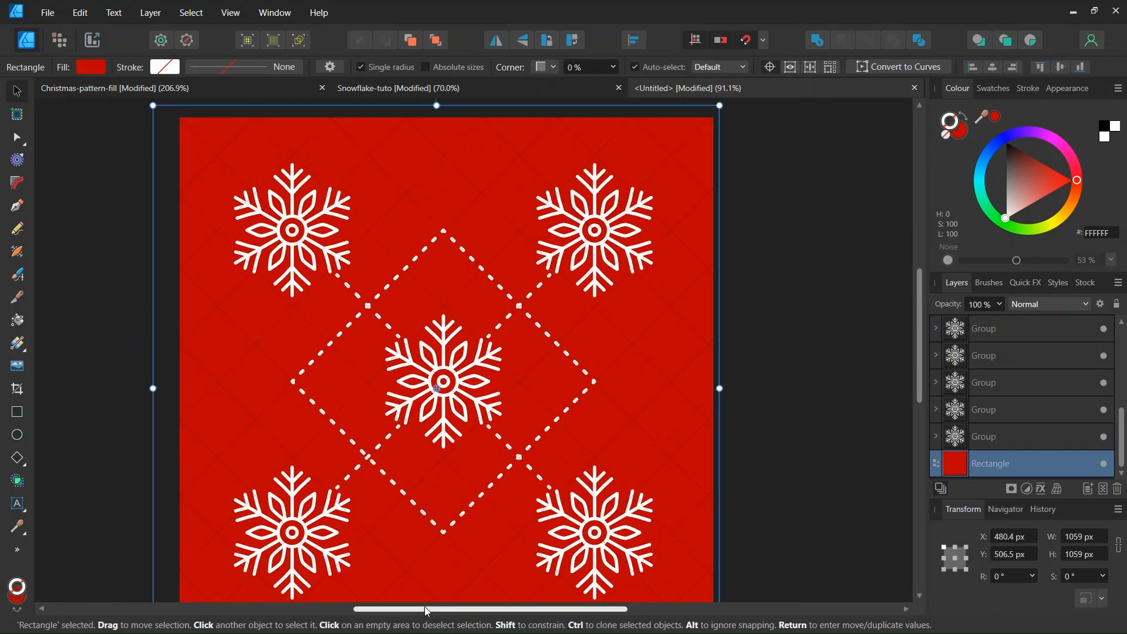
pyautogui.moveTo(425, 609); pyautogui.dragTo(372, 609)
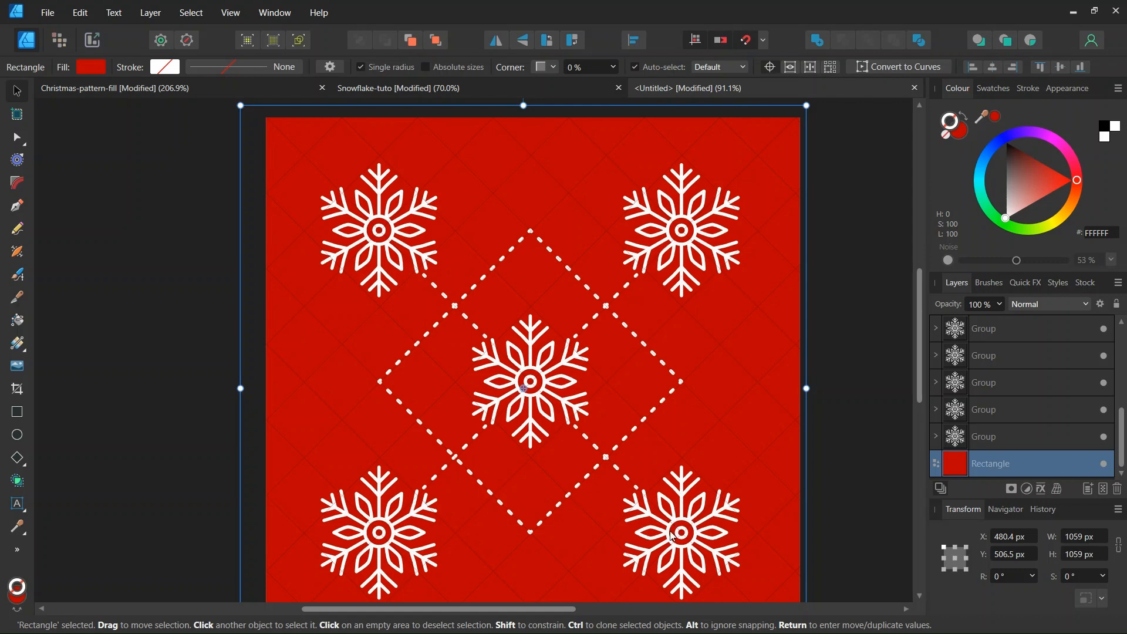
pyautogui.click(21, 409)
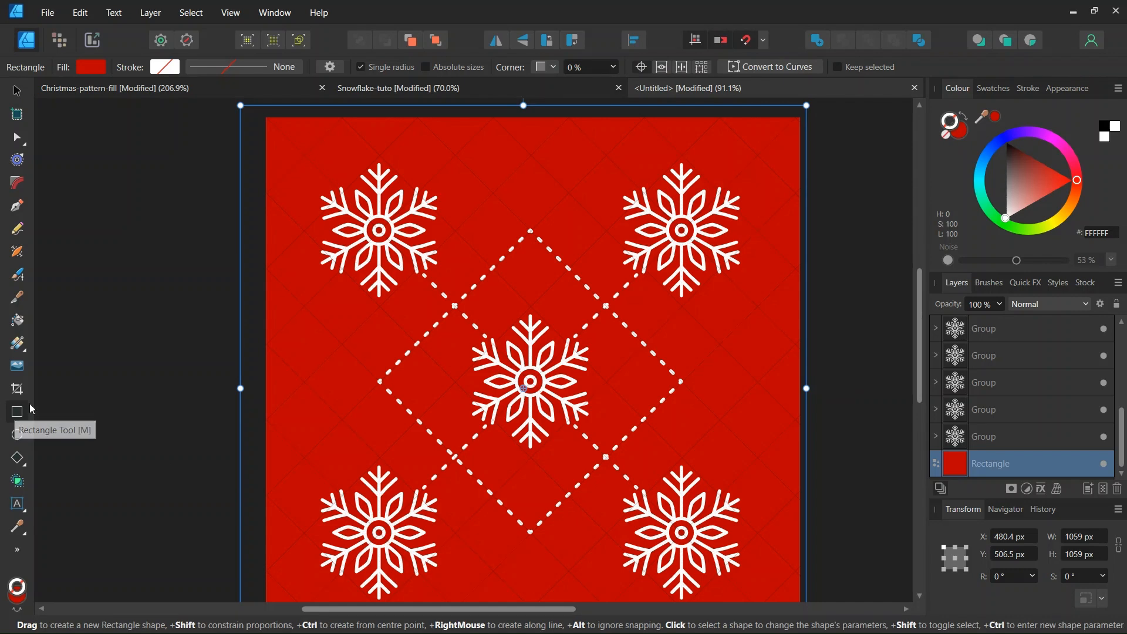
pyautogui.click(94, 66)
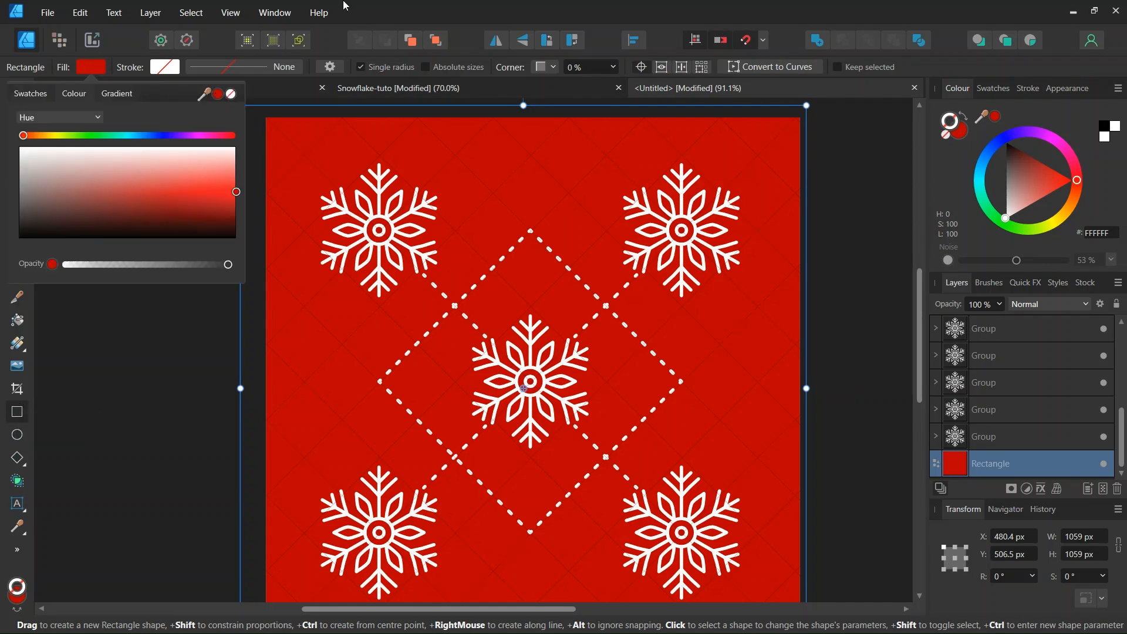
pyautogui.click(376, 7)
pyautogui.hotkey('ctrl', 'd')
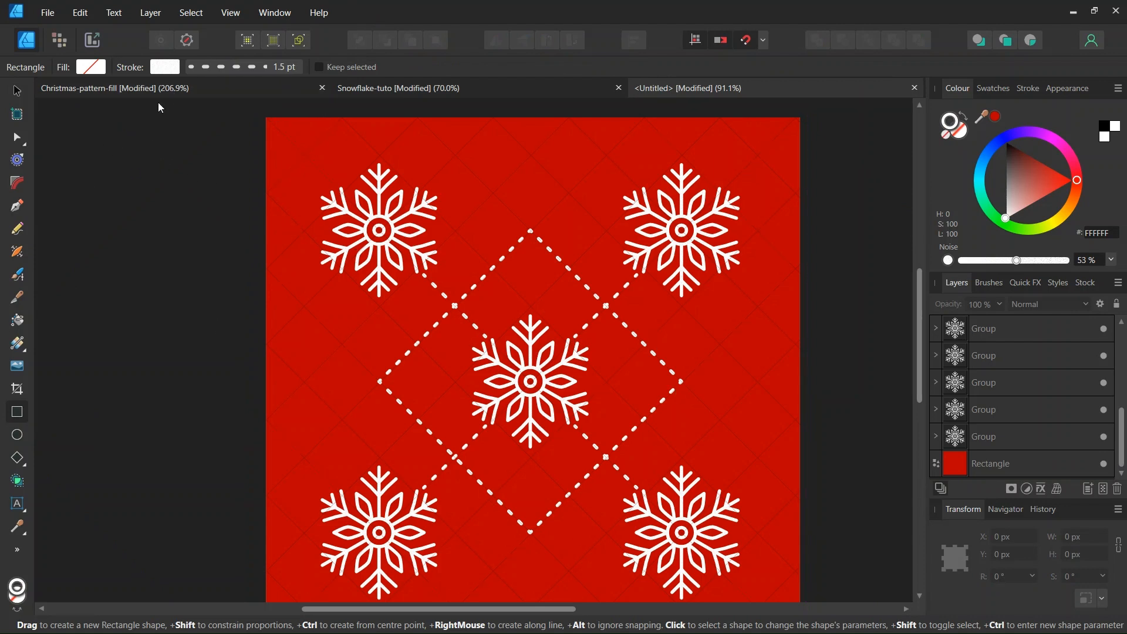
pyautogui.click(166, 68)
pyautogui.click(269, 93)
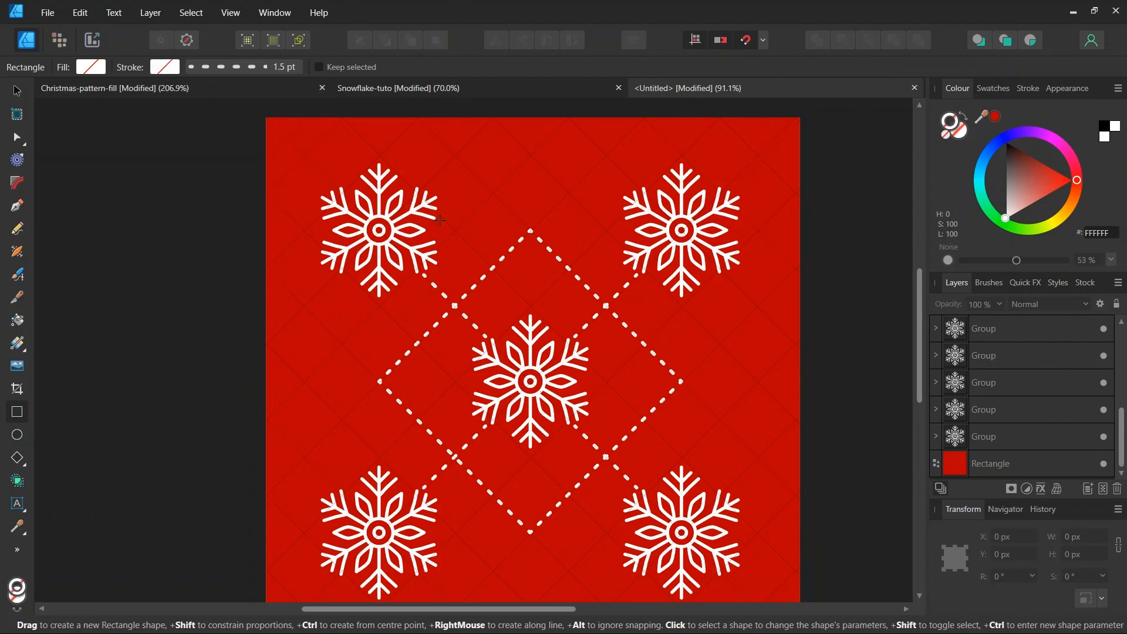
# Draw an invisible square of about 565.7 px from the centre of the upper-left snowflake to the centre of the lower-right one.
pyautogui.scroll(-1, 588, 439)
pyautogui.scroll(1, 590, 413)
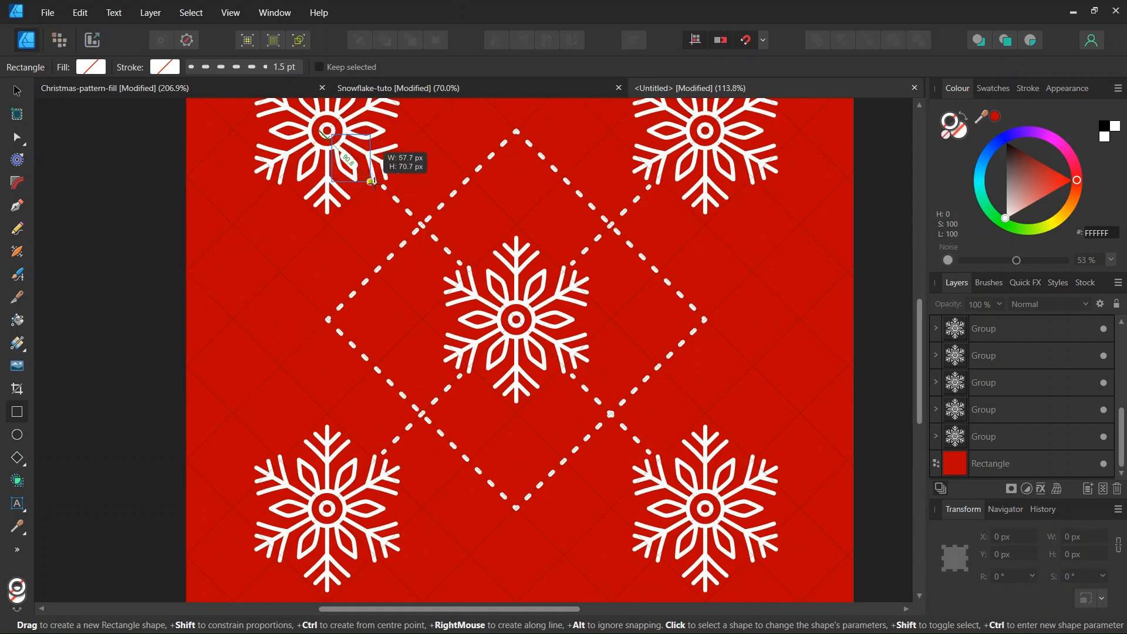
pyautogui.moveTo(327, 130); pyautogui.dragTo(460, 262)
pyautogui.moveTo(327, 130); pyautogui.dragTo(705, 507)
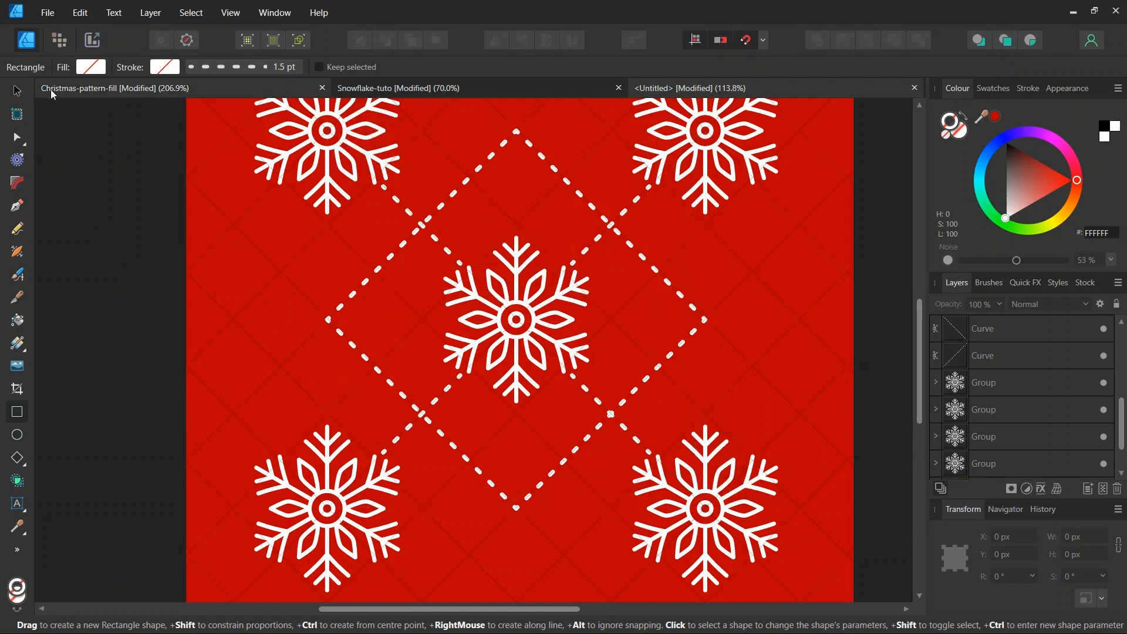
# Delete the stray extra rectangle layer and keep the large invisible square selected.
pyautogui.click(17, 91)
pyautogui.scroll(2, 984, 337)
pyautogui.click(989, 355)
pyautogui.press('Delete')
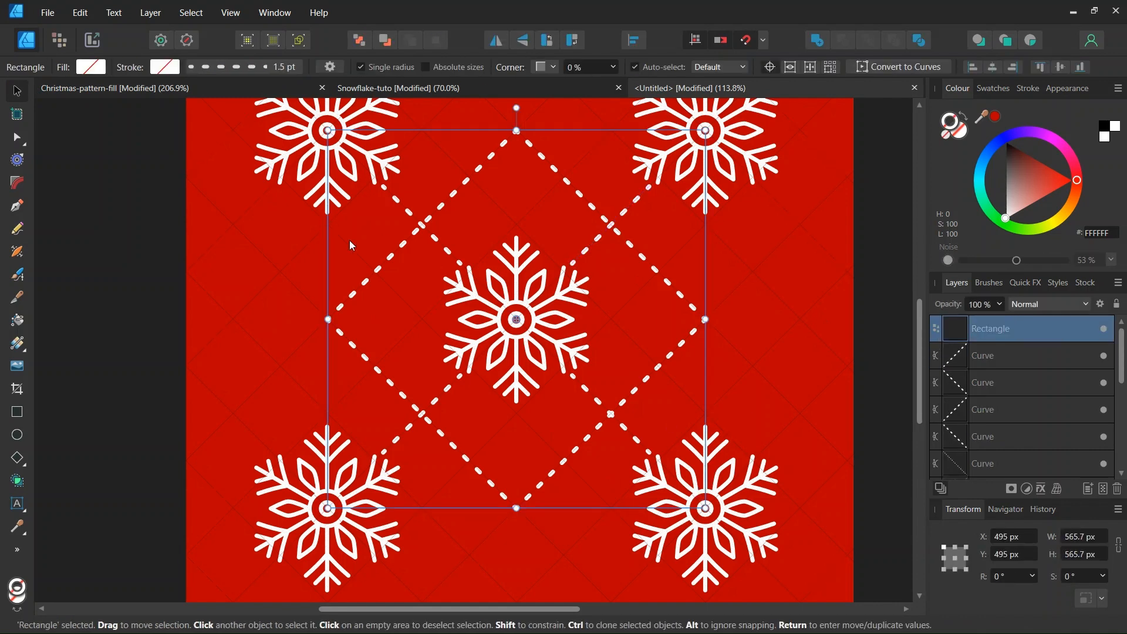
# Examine whether the square's upper-left and lower-right corners sit exactly on the centres of the corner snowflakes.
pyautogui.scroll(3, 317, 129)
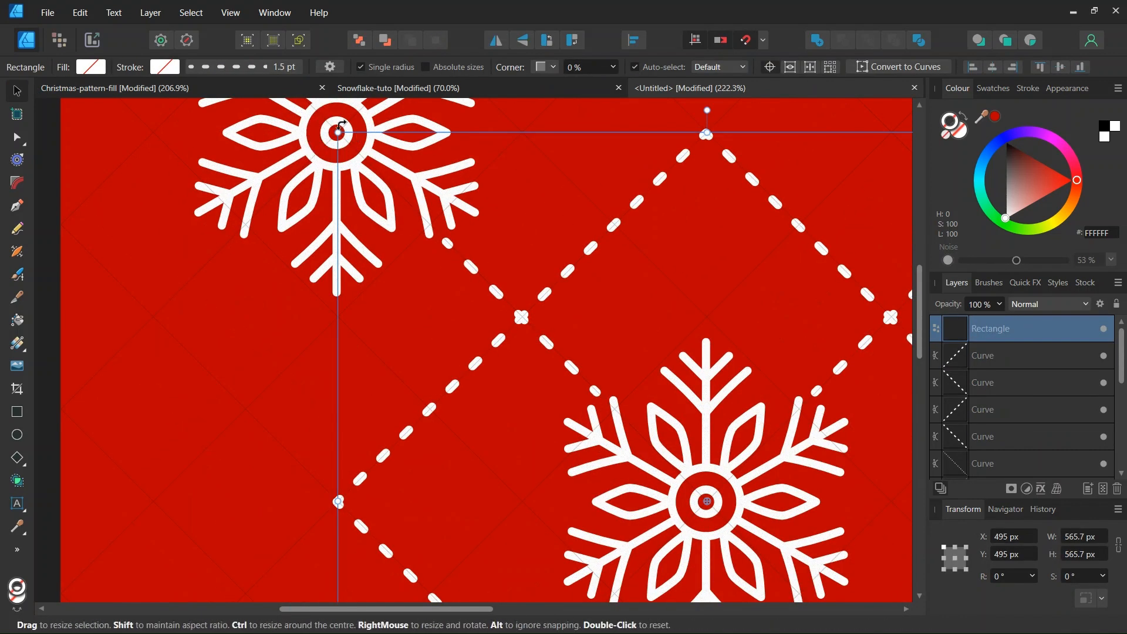
pyautogui.scroll(-3, 814, 480)
pyautogui.moveTo(486, 612); pyautogui.dragTo(548, 613)
pyautogui.scroll(4, 699, 540)
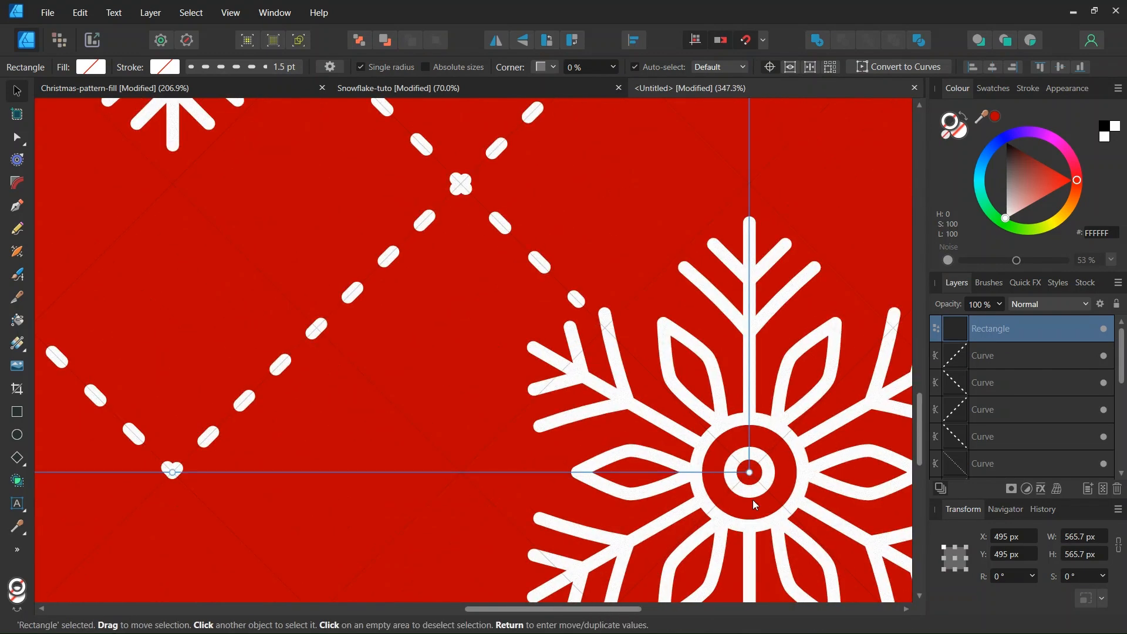
pyautogui.scroll(-3, 452, 432)
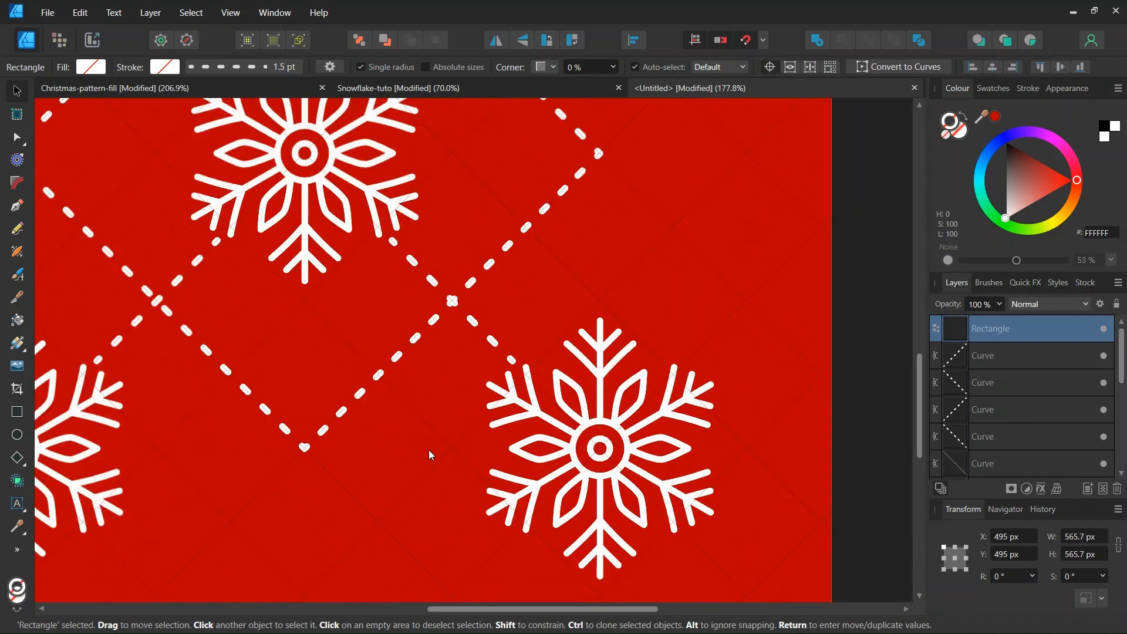
pyautogui.moveTo(460, 611); pyautogui.dragTo(388, 611)
pyautogui.scroll(1, 405, 353)
pyautogui.scroll(-2, 410, 355)
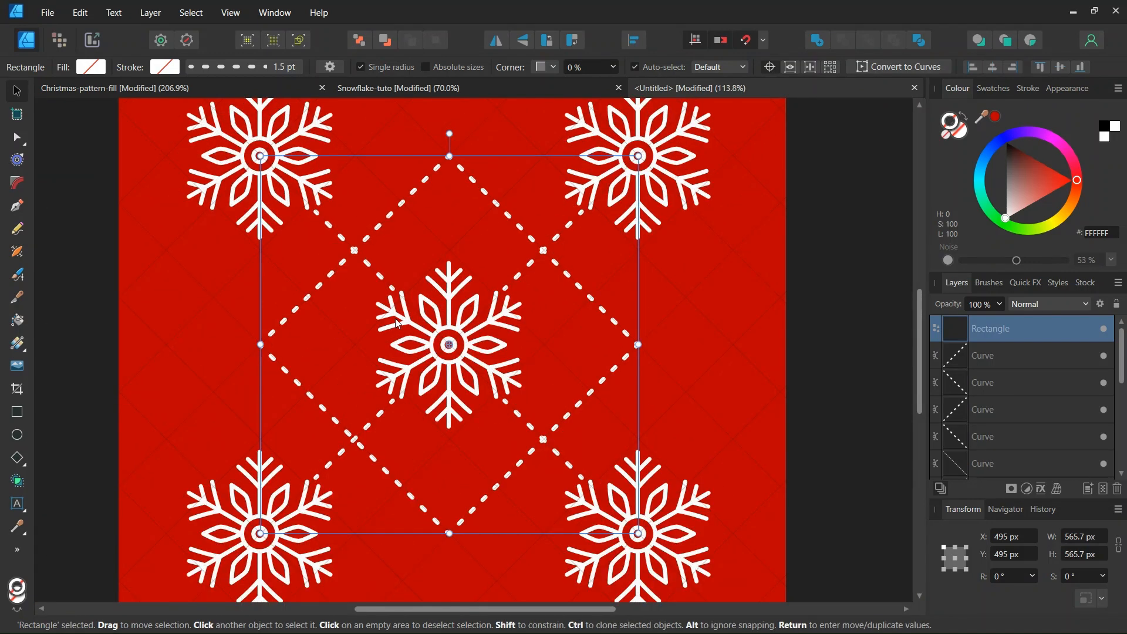
# Set up a PNG export of the pattern with the export area limited to the Selection Area.
pyautogui.click(46, 12)
pyautogui.click(96, 313)
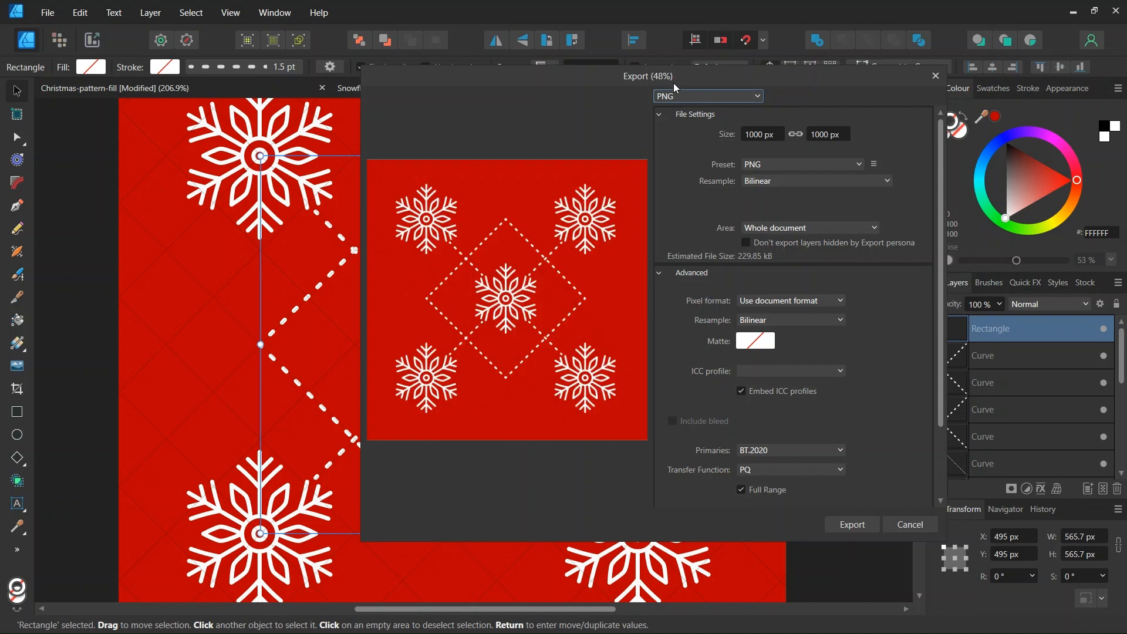
pyautogui.click(773, 228)
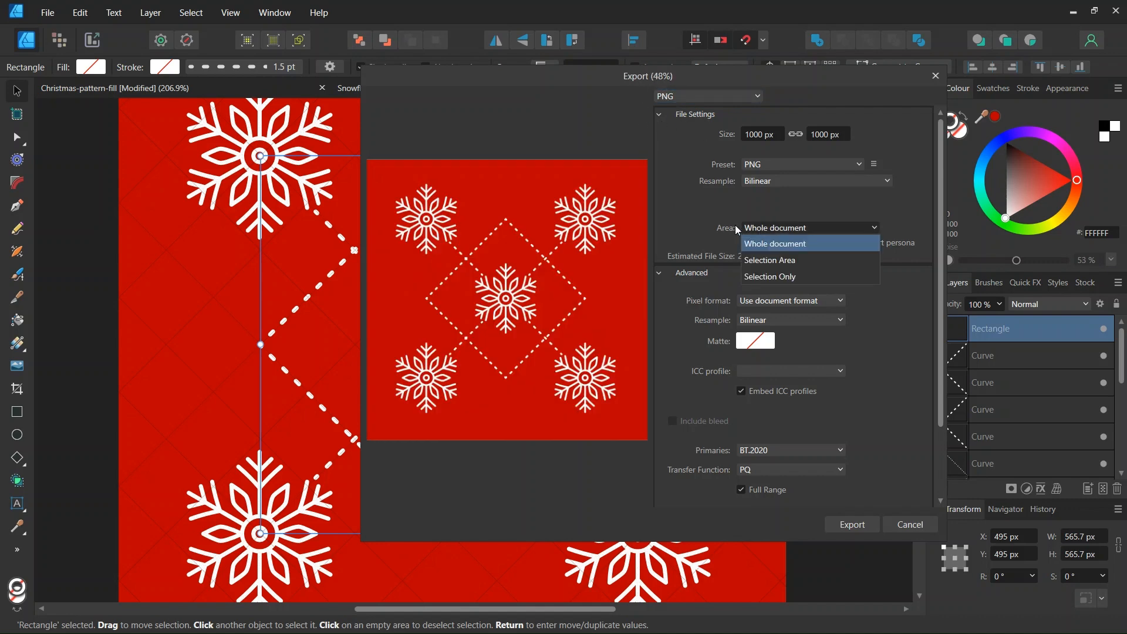
pyautogui.click(761, 261)
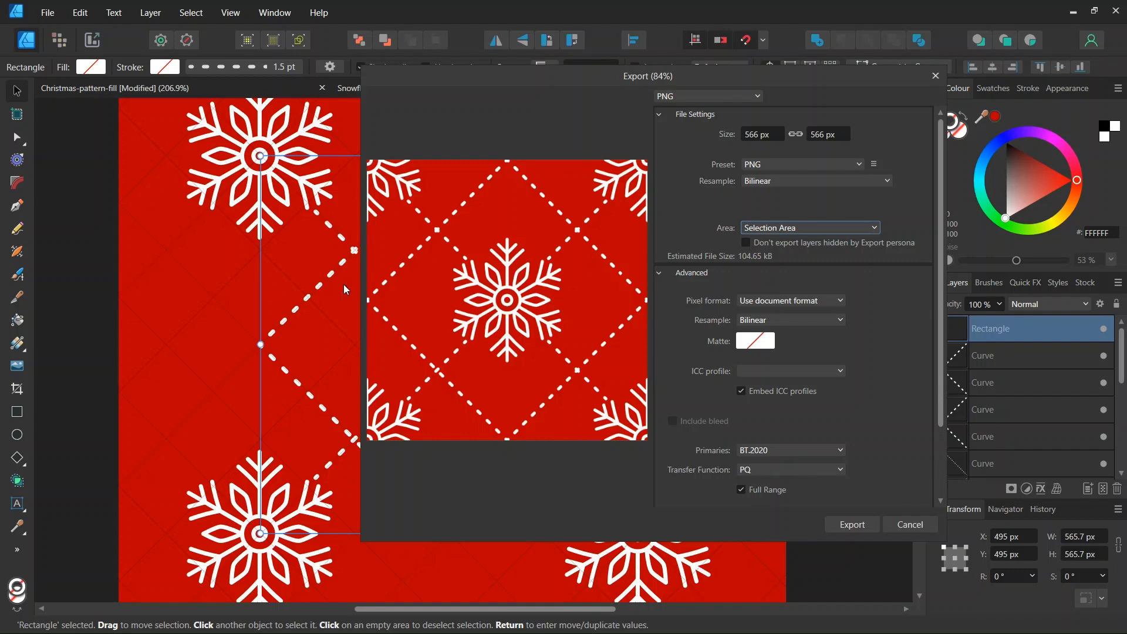
# Export the tile as the PNG file Christmas-pattern-tuto, replacing the existing file of that name.
pyautogui.click(847, 527)
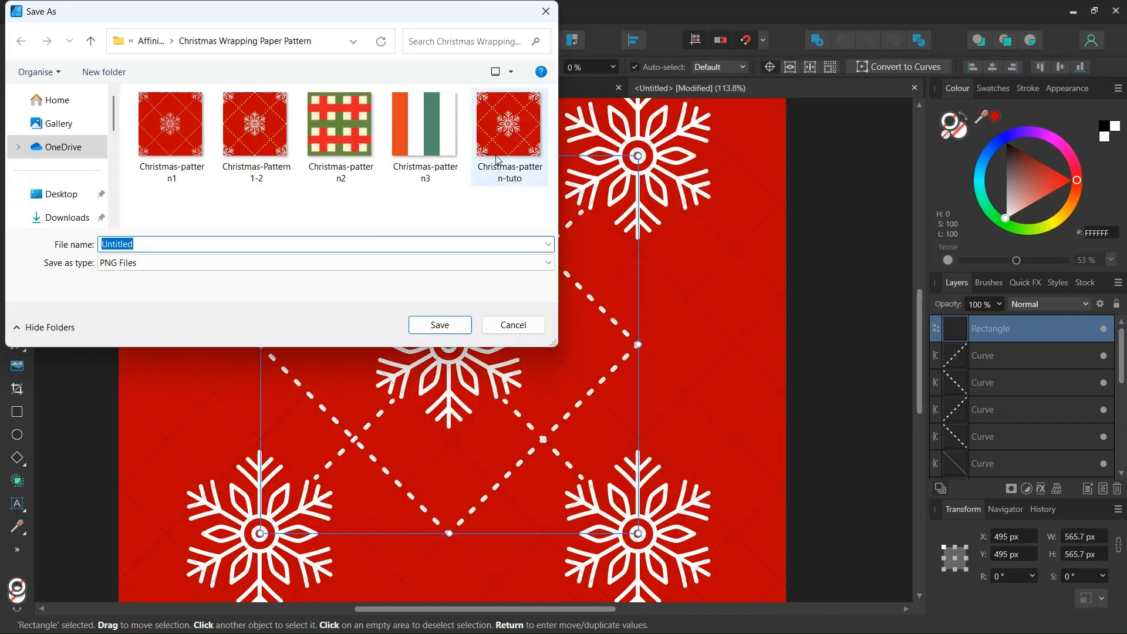
pyautogui.click(509, 125)
pyautogui.click(440, 325)
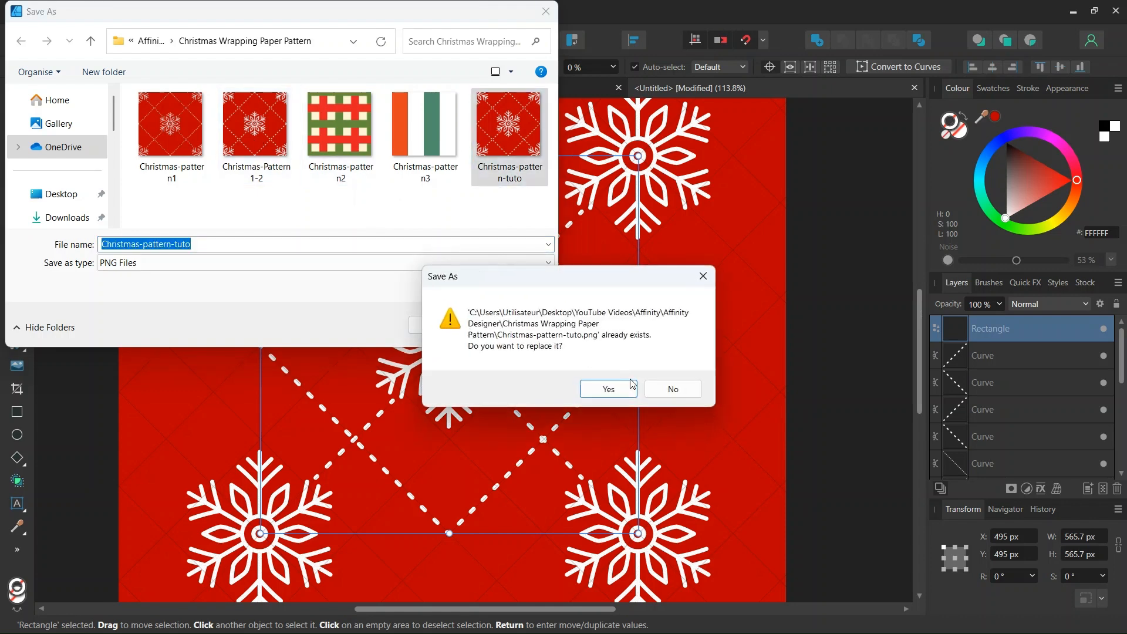
pyautogui.click(612, 386)
# Create a new A5 landscape document of 210 × 148 mm at 300 DPI.
pyautogui.scroll(-3, 569, 371)
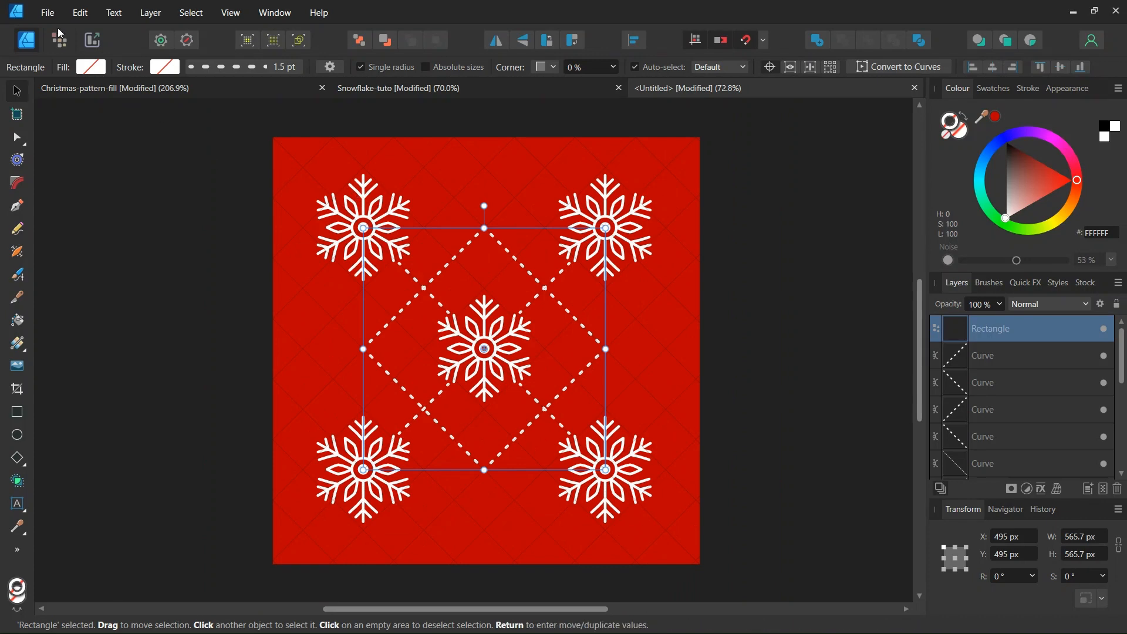
pyautogui.click(47, 13)
pyautogui.press('Escape')
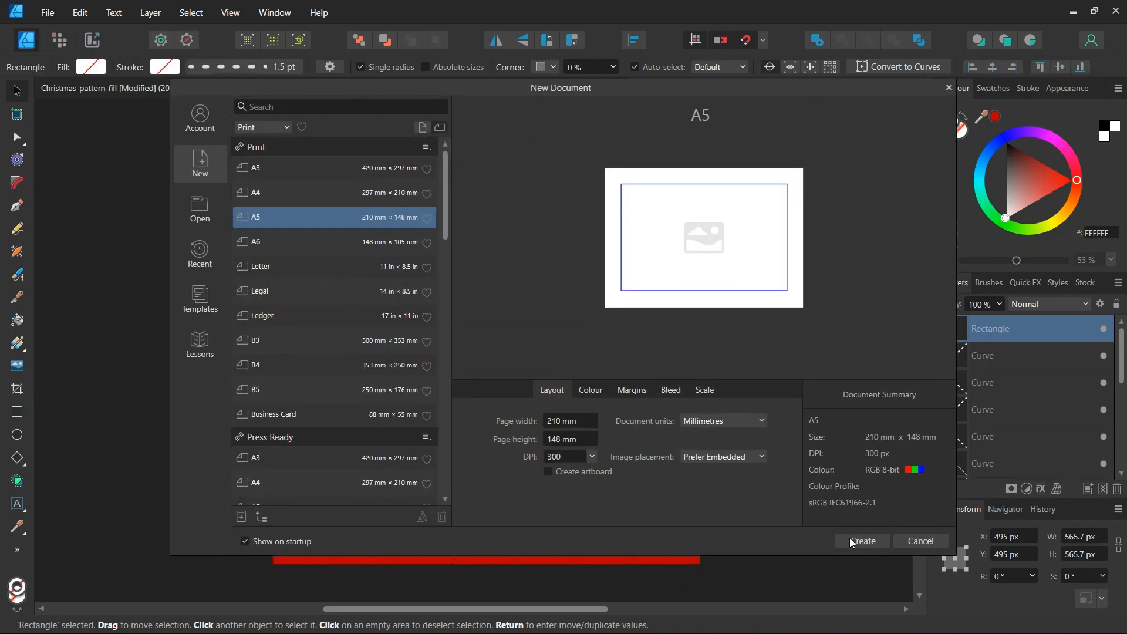
pyautogui.click(858, 540)
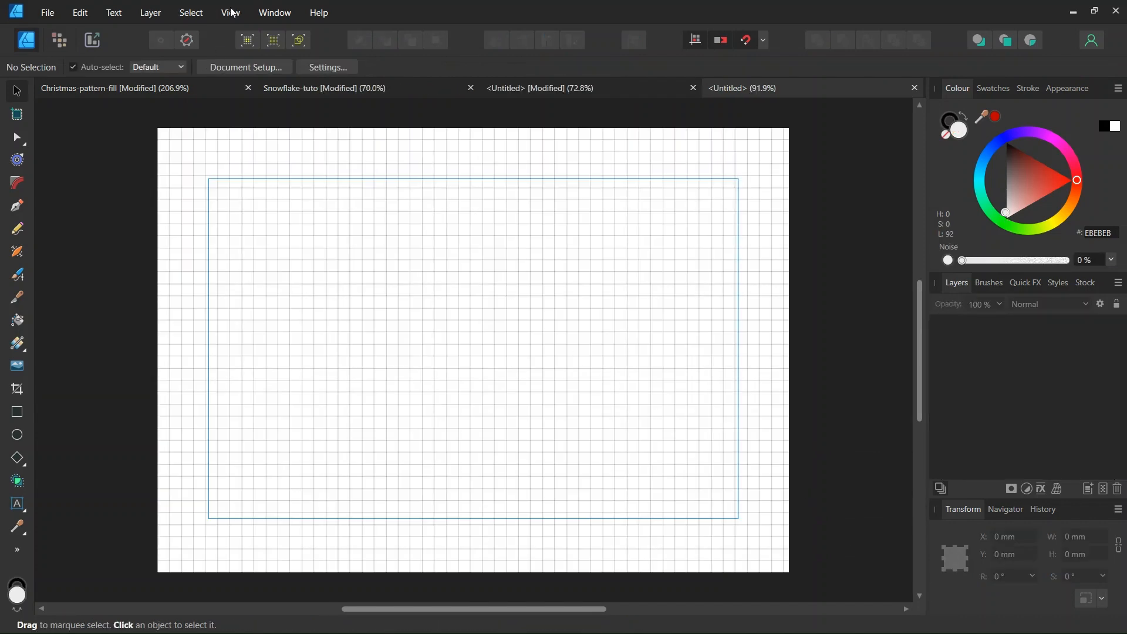
# Hide the grid in the new document and enable snapping to the spread.
pyautogui.click(233, 12)
pyautogui.click(265, 187)
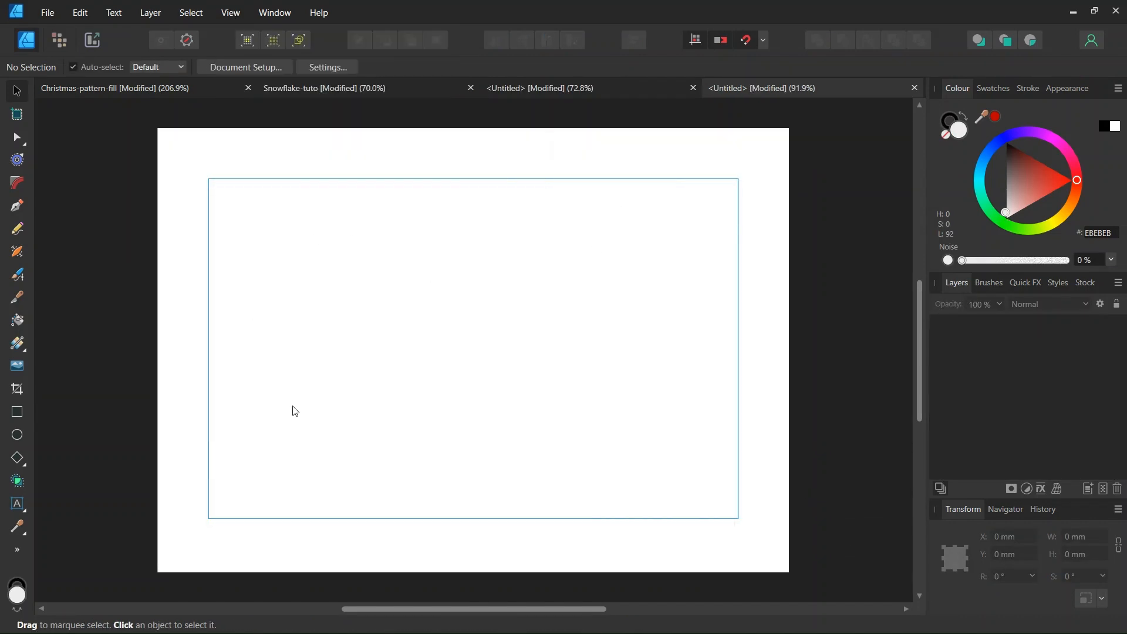
pyautogui.click(763, 41)
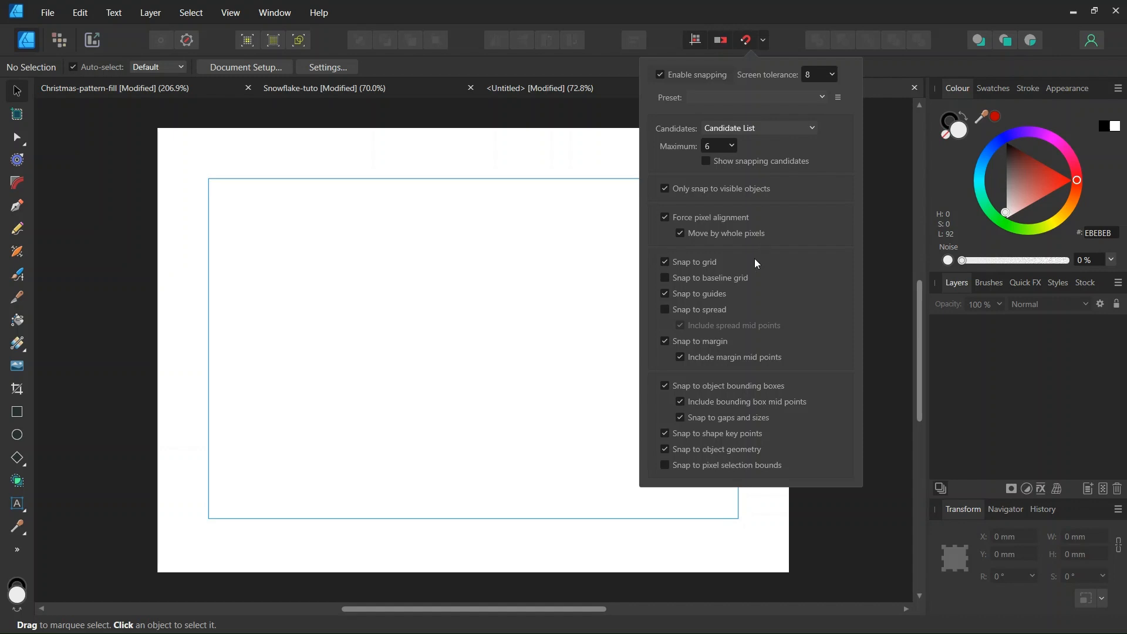
pyautogui.click(666, 308)
# Draw a 210 × 148 mm rectangle with no fill and no stroke over the whole page and select it.
pyautogui.click(17, 414)
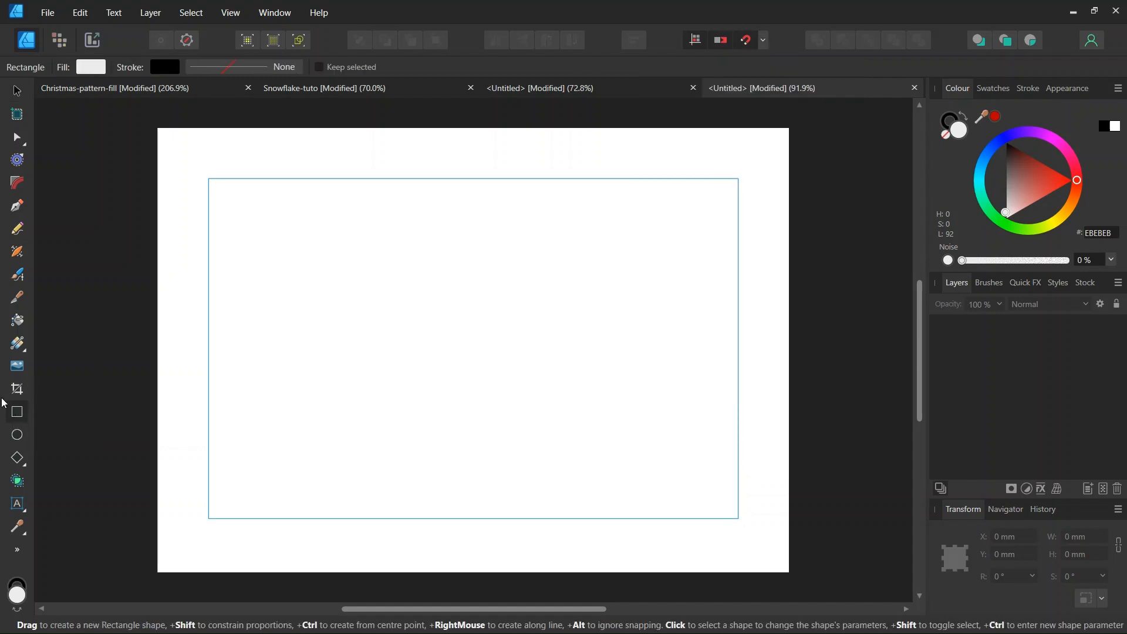
pyautogui.click(89, 67)
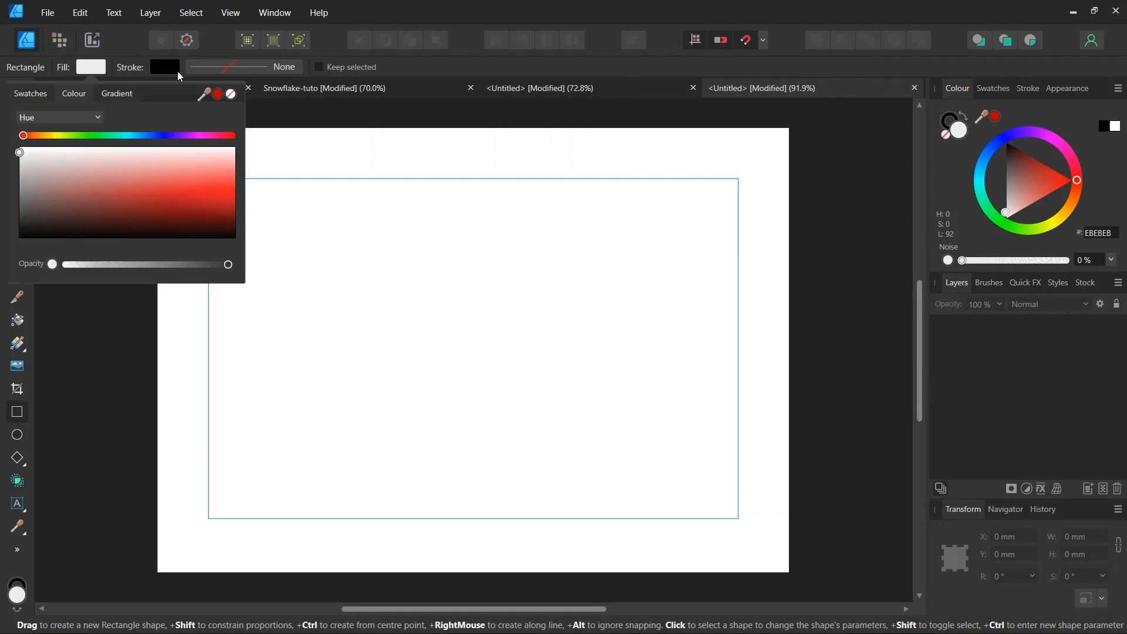
pyautogui.click(231, 95)
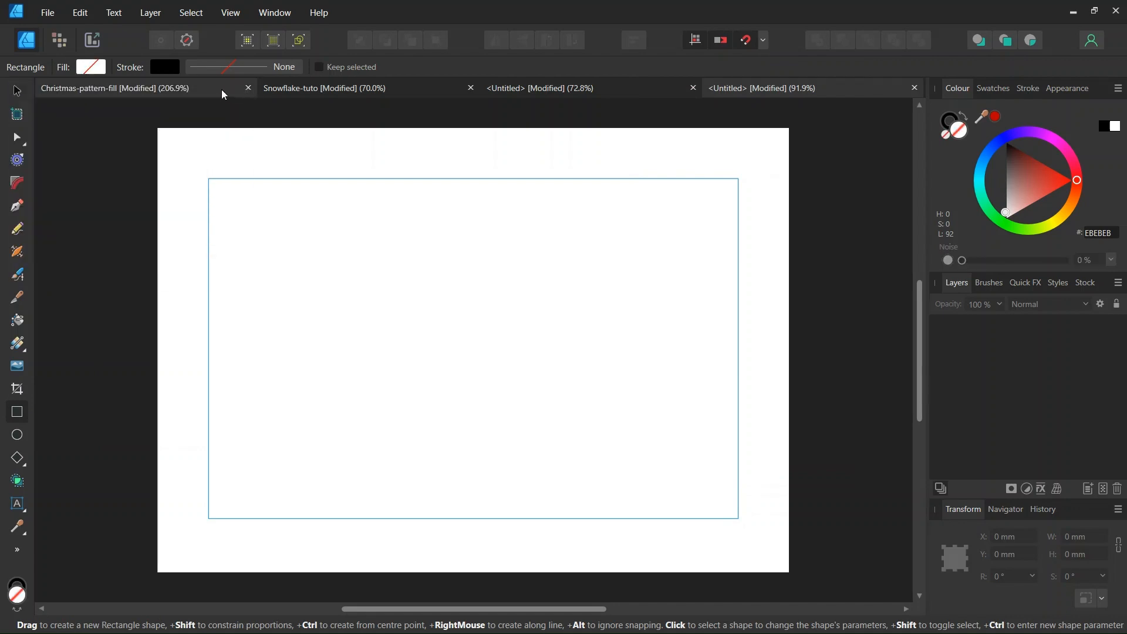
pyautogui.click(176, 68)
pyautogui.click(270, 94)
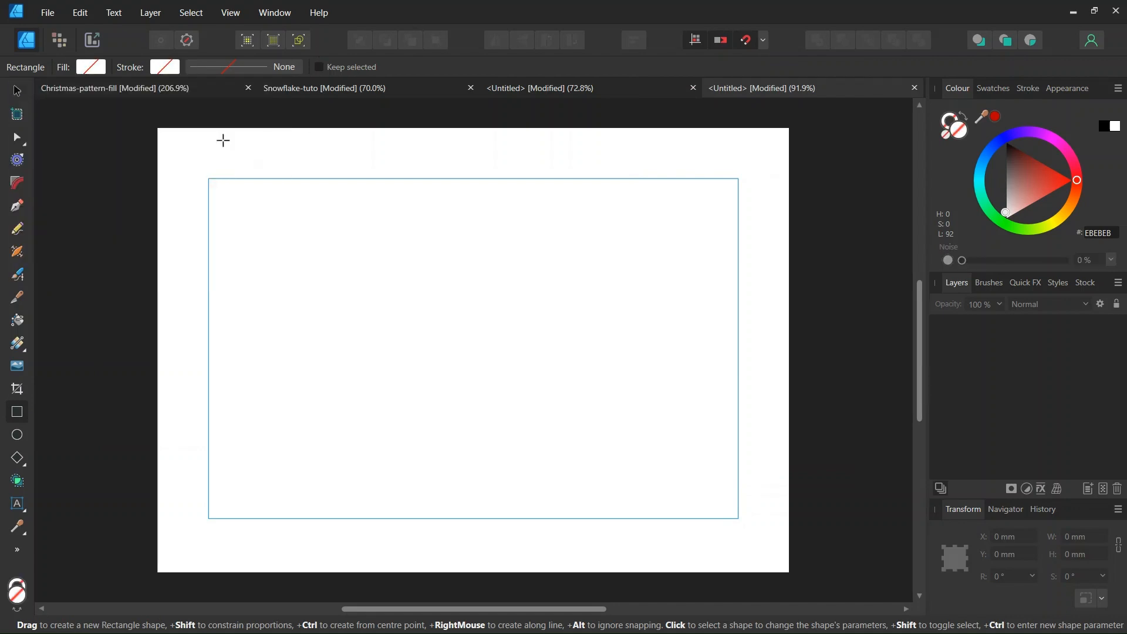
pyautogui.moveTo(158, 128)
pyautogui.mouseDown()
pyautogui.moveTo(689, 483)
pyautogui.moveTo(783, 567)
pyautogui.moveTo(787, 590)
pyautogui.mouseUp()
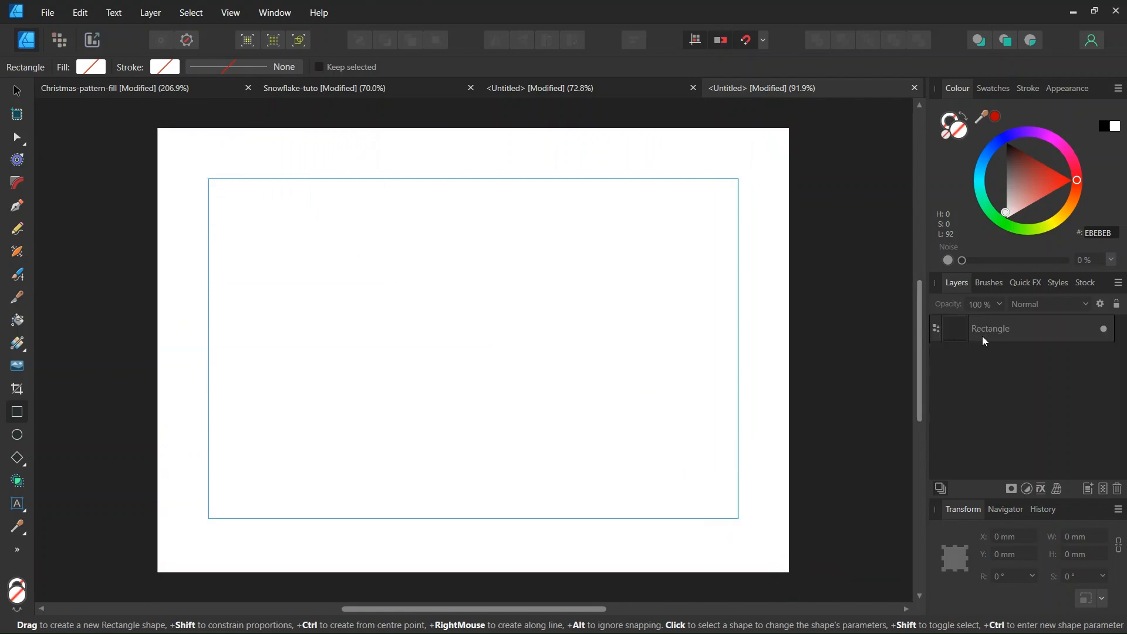
pyautogui.click(997, 337)
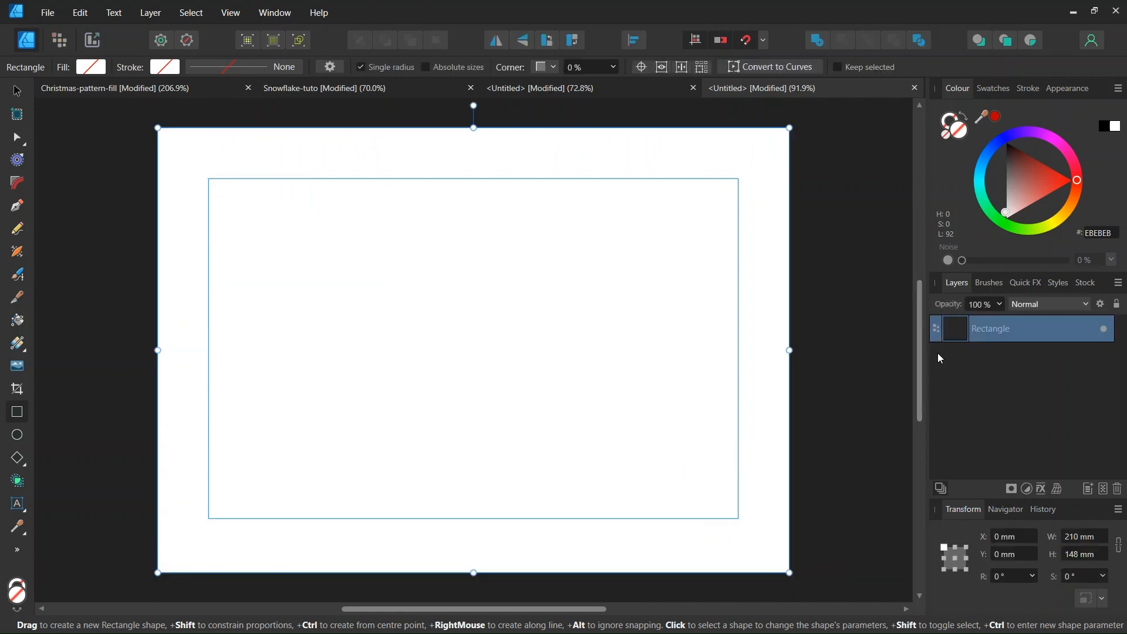
# Fill the page-sized rectangle with the Christmas-pattern-tuto bitmap using the Vector Flood Fill tool.
pyautogui.click(18, 320)
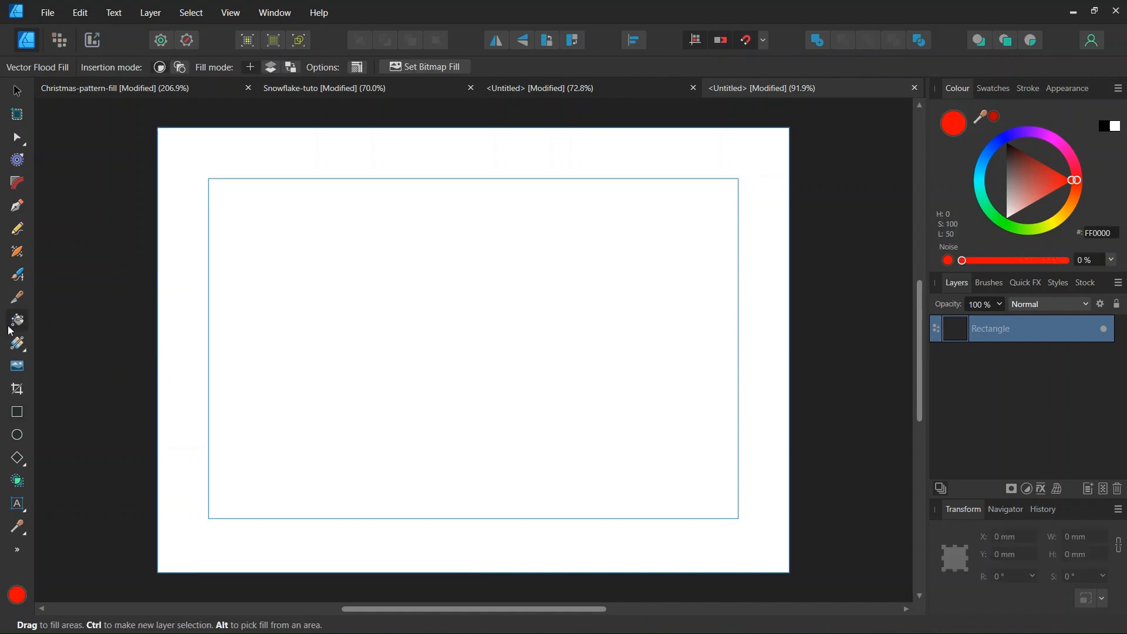
pyautogui.click(465, 66)
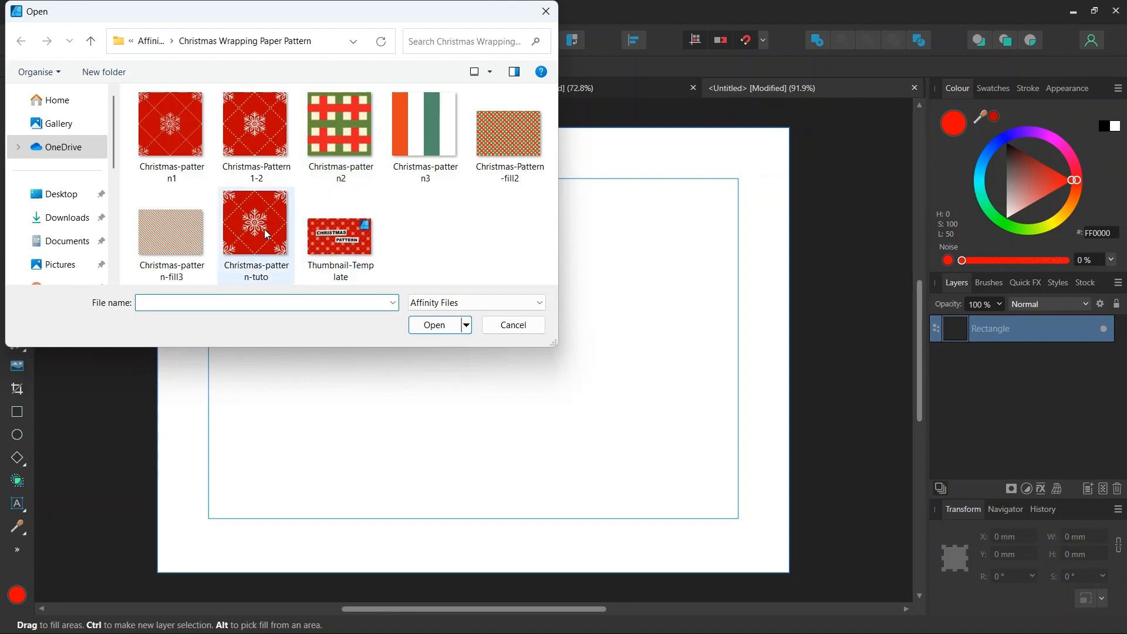
pyautogui.doubleClick(260, 233)
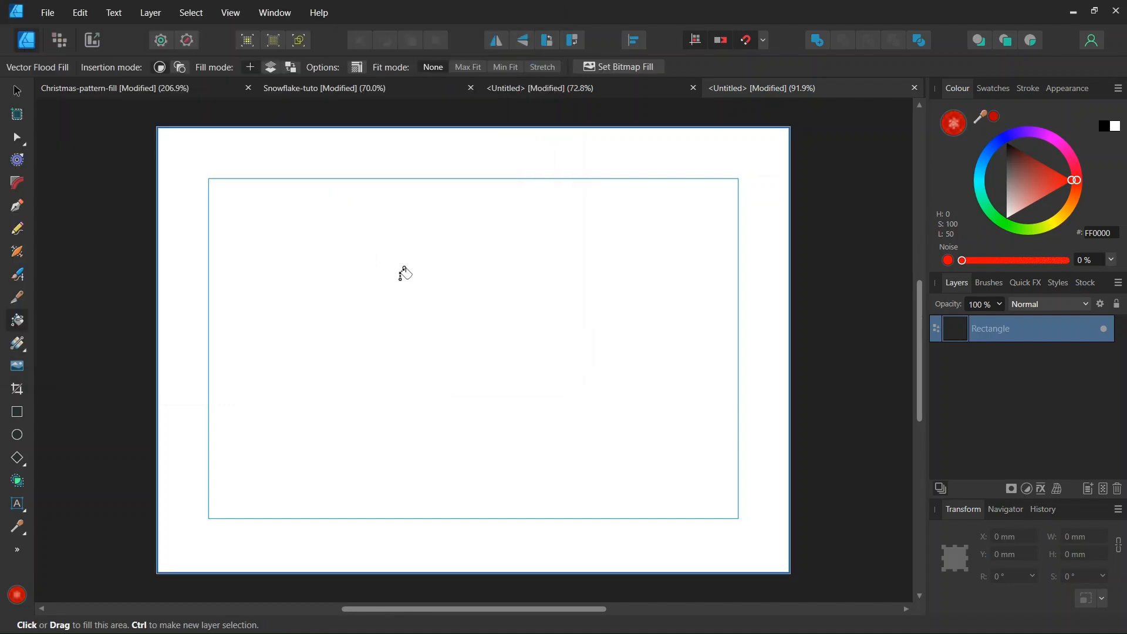
pyautogui.click(407, 276)
pyautogui.scroll(3, 411, 283)
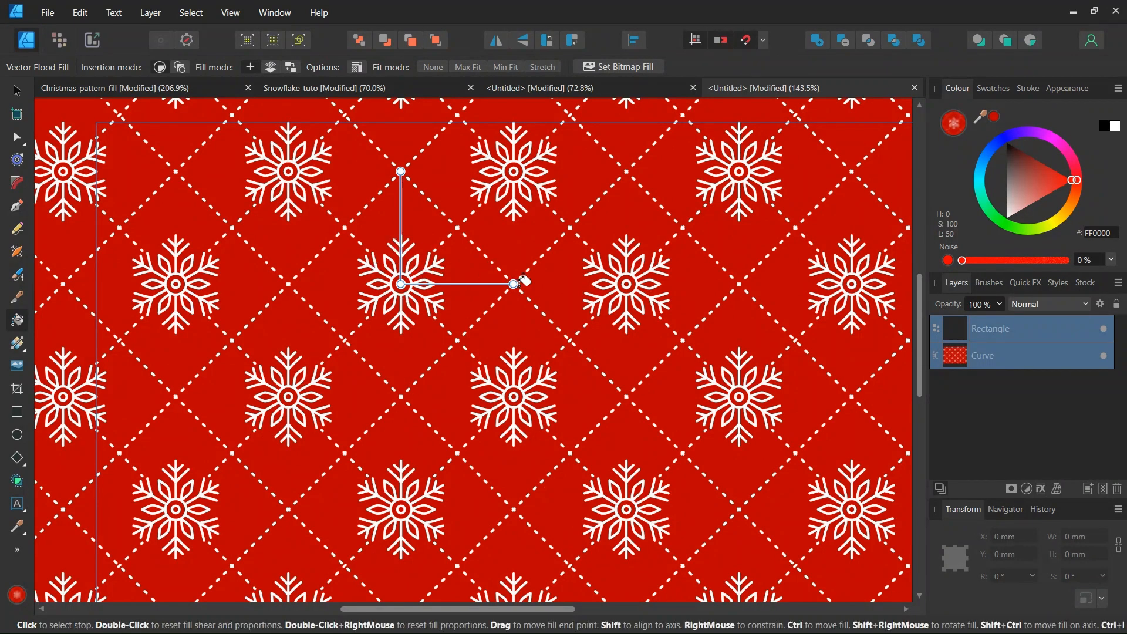
# Scale the snowflake pattern fill down slightly, then switch to the Move tool to view the whole page.
pyautogui.scroll(-1, 513, 283)
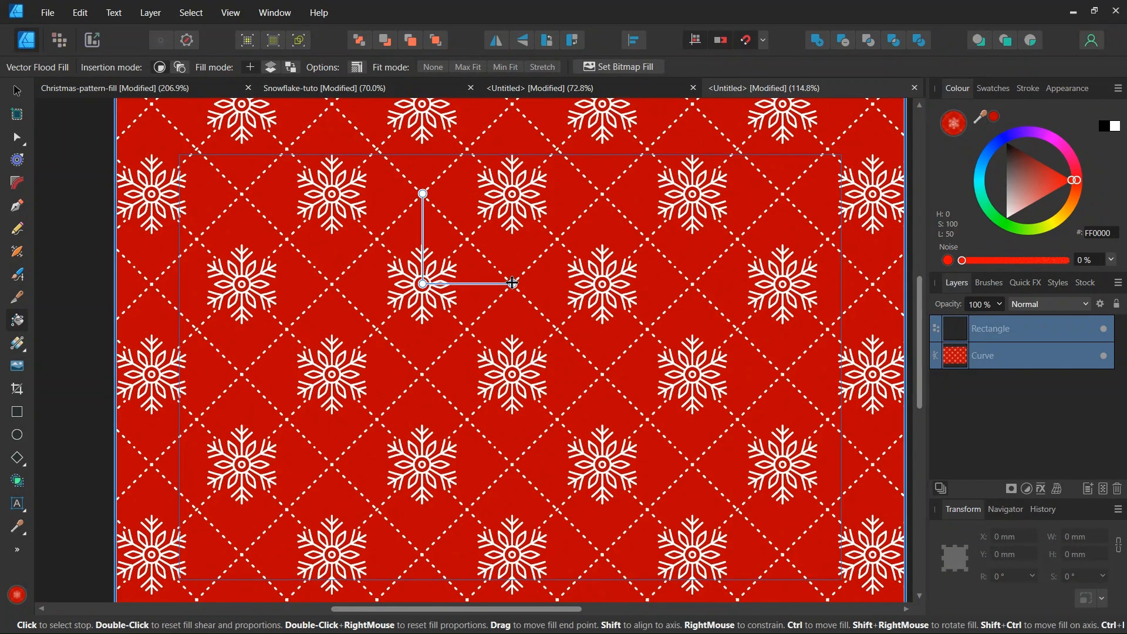
pyautogui.moveTo(513, 284)
pyautogui.mouseDown()
pyautogui.moveTo(500, 286)
pyautogui.moveTo(511, 284)
pyautogui.mouseUp()
pyautogui.click(17, 91)
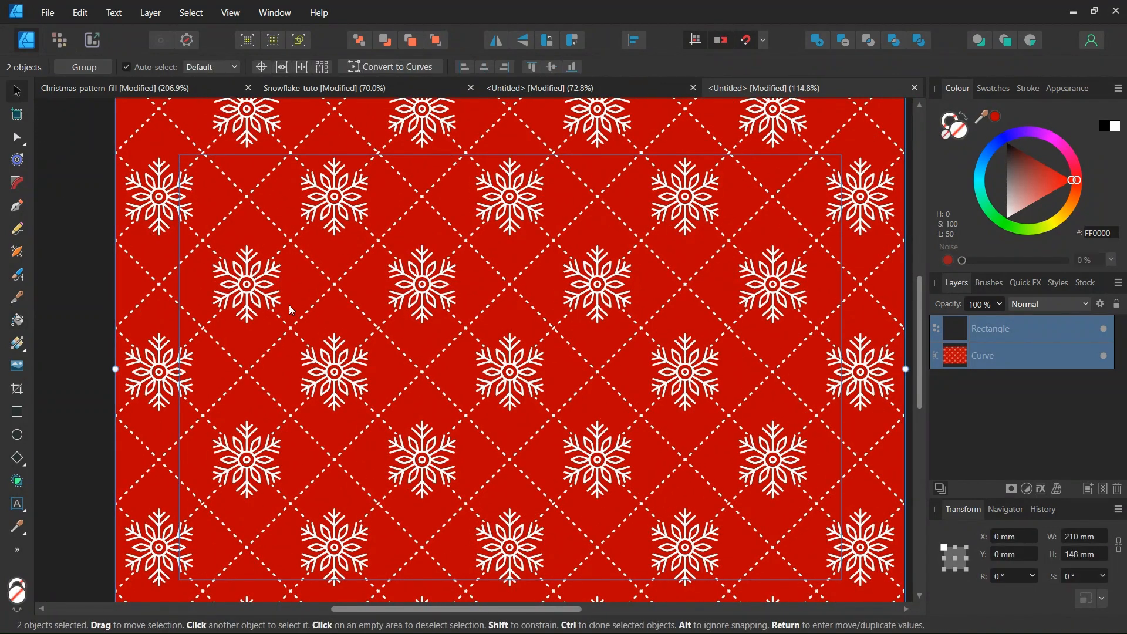
pyautogui.scroll(-3, 319, 308)
pyautogui.scroll(1, 317, 294)
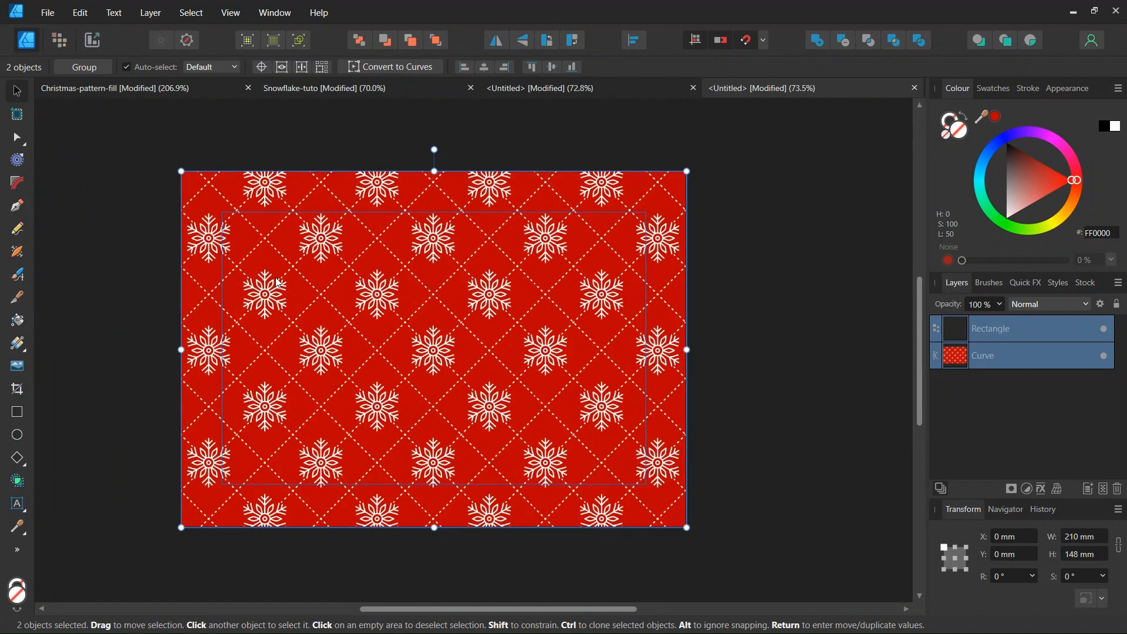